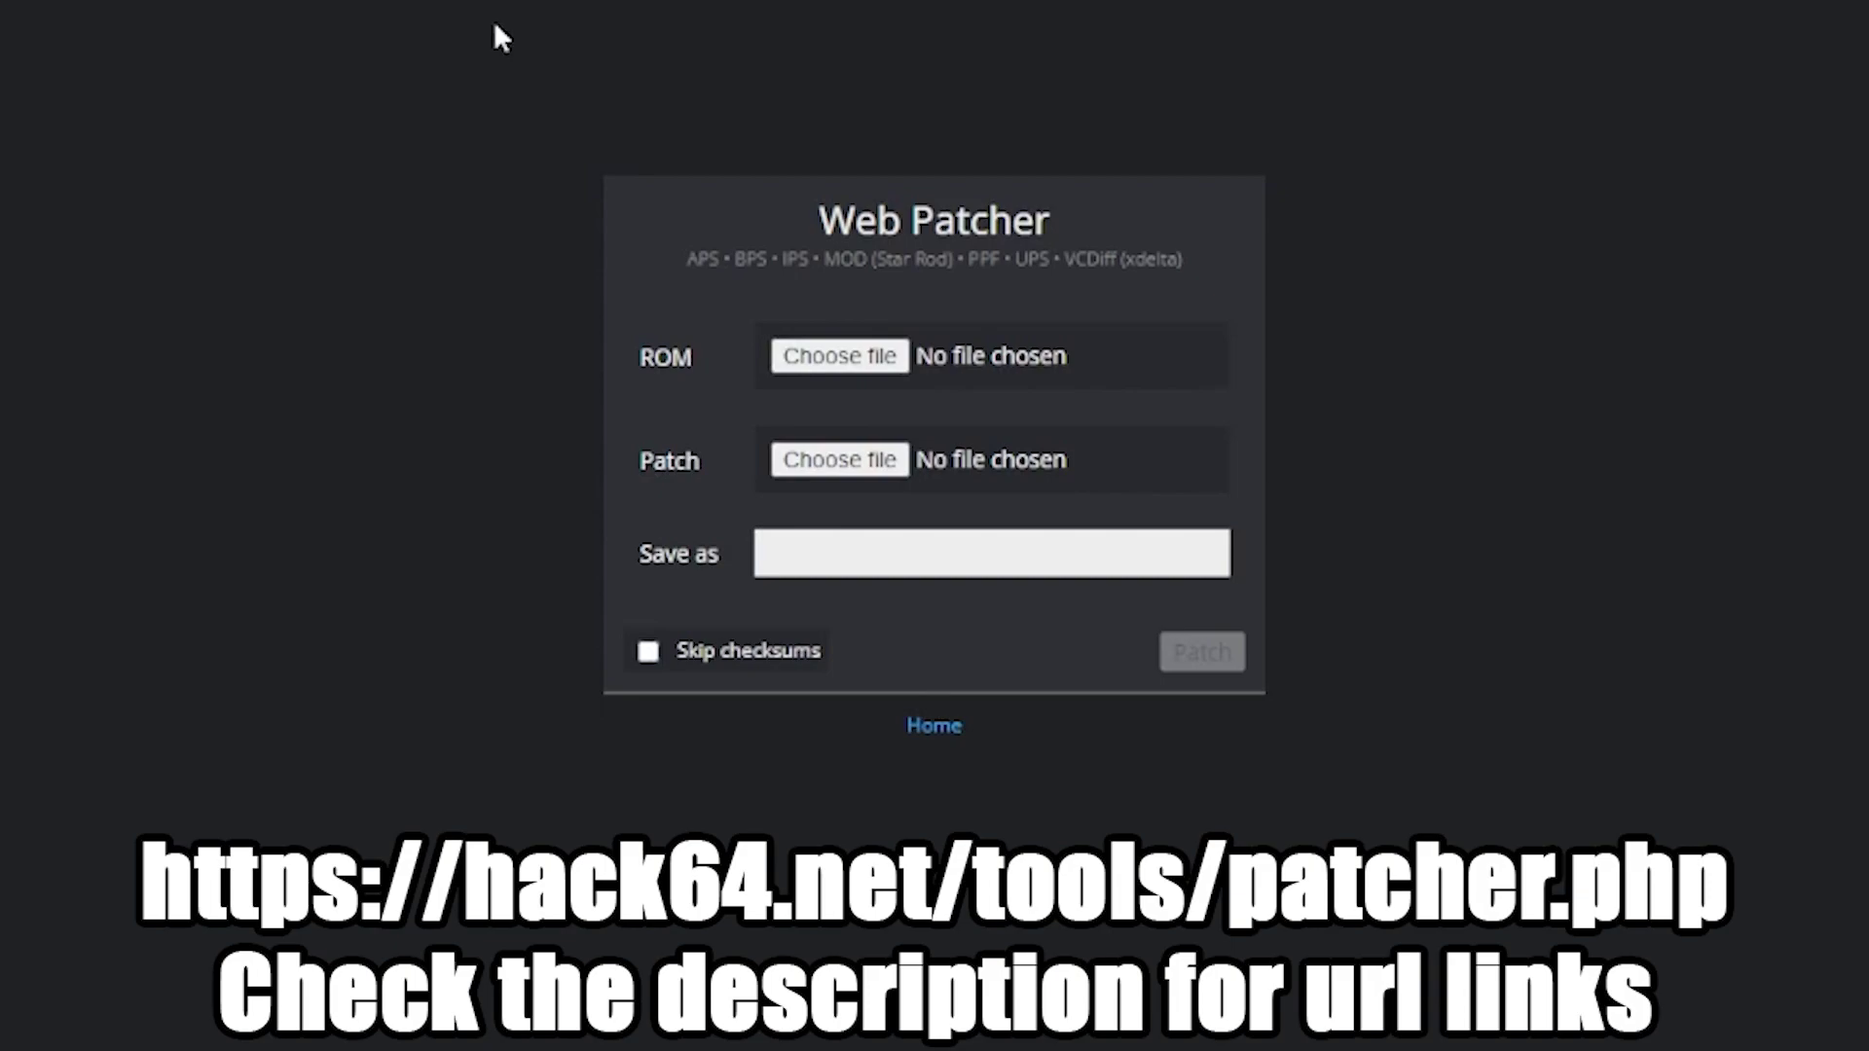
Step: Load Legend of Zelda, The - Ocarina of Time (USA).z64 from the indigo Chapter 2 folder as the ROM
{"action": "left_click", "coordinate": [872, 368]}
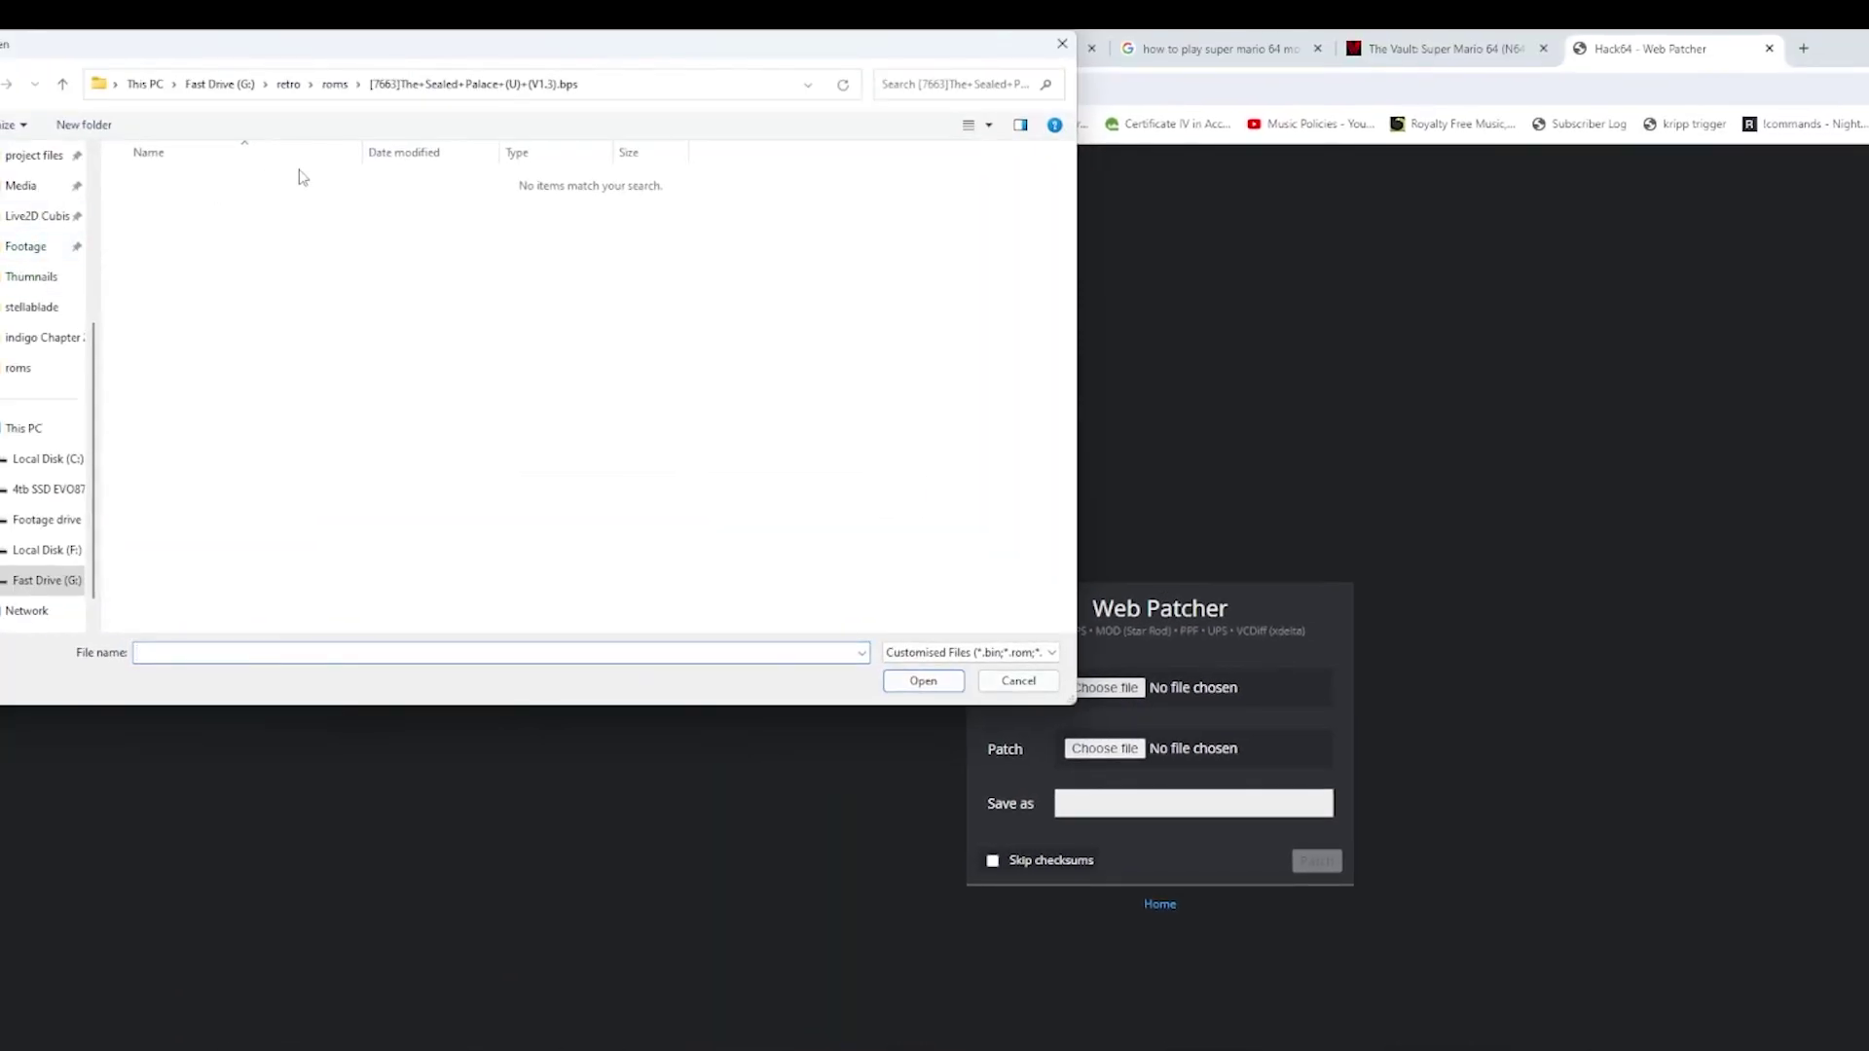
{"action": "left_click", "coordinate": [335, 83]}
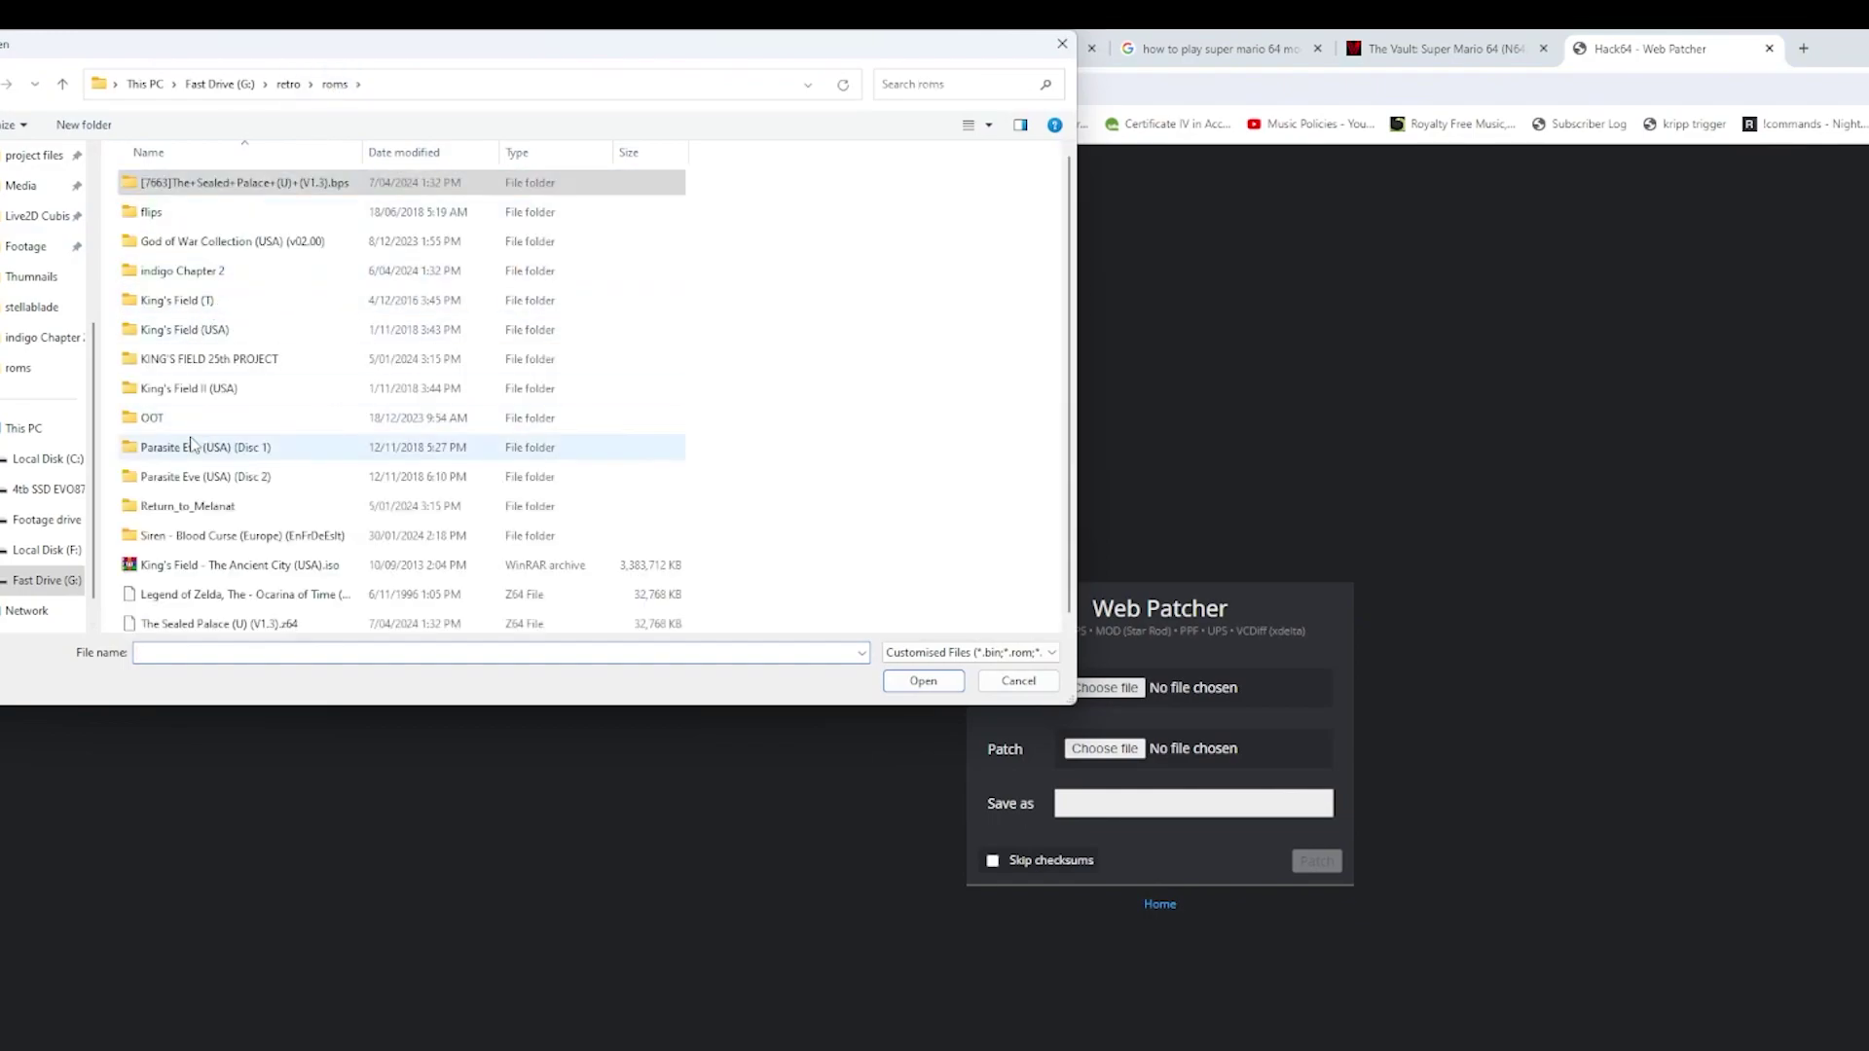
{"action": "double_click", "coordinate": [230, 281]}
{"action": "left_click", "coordinate": [241, 216]}
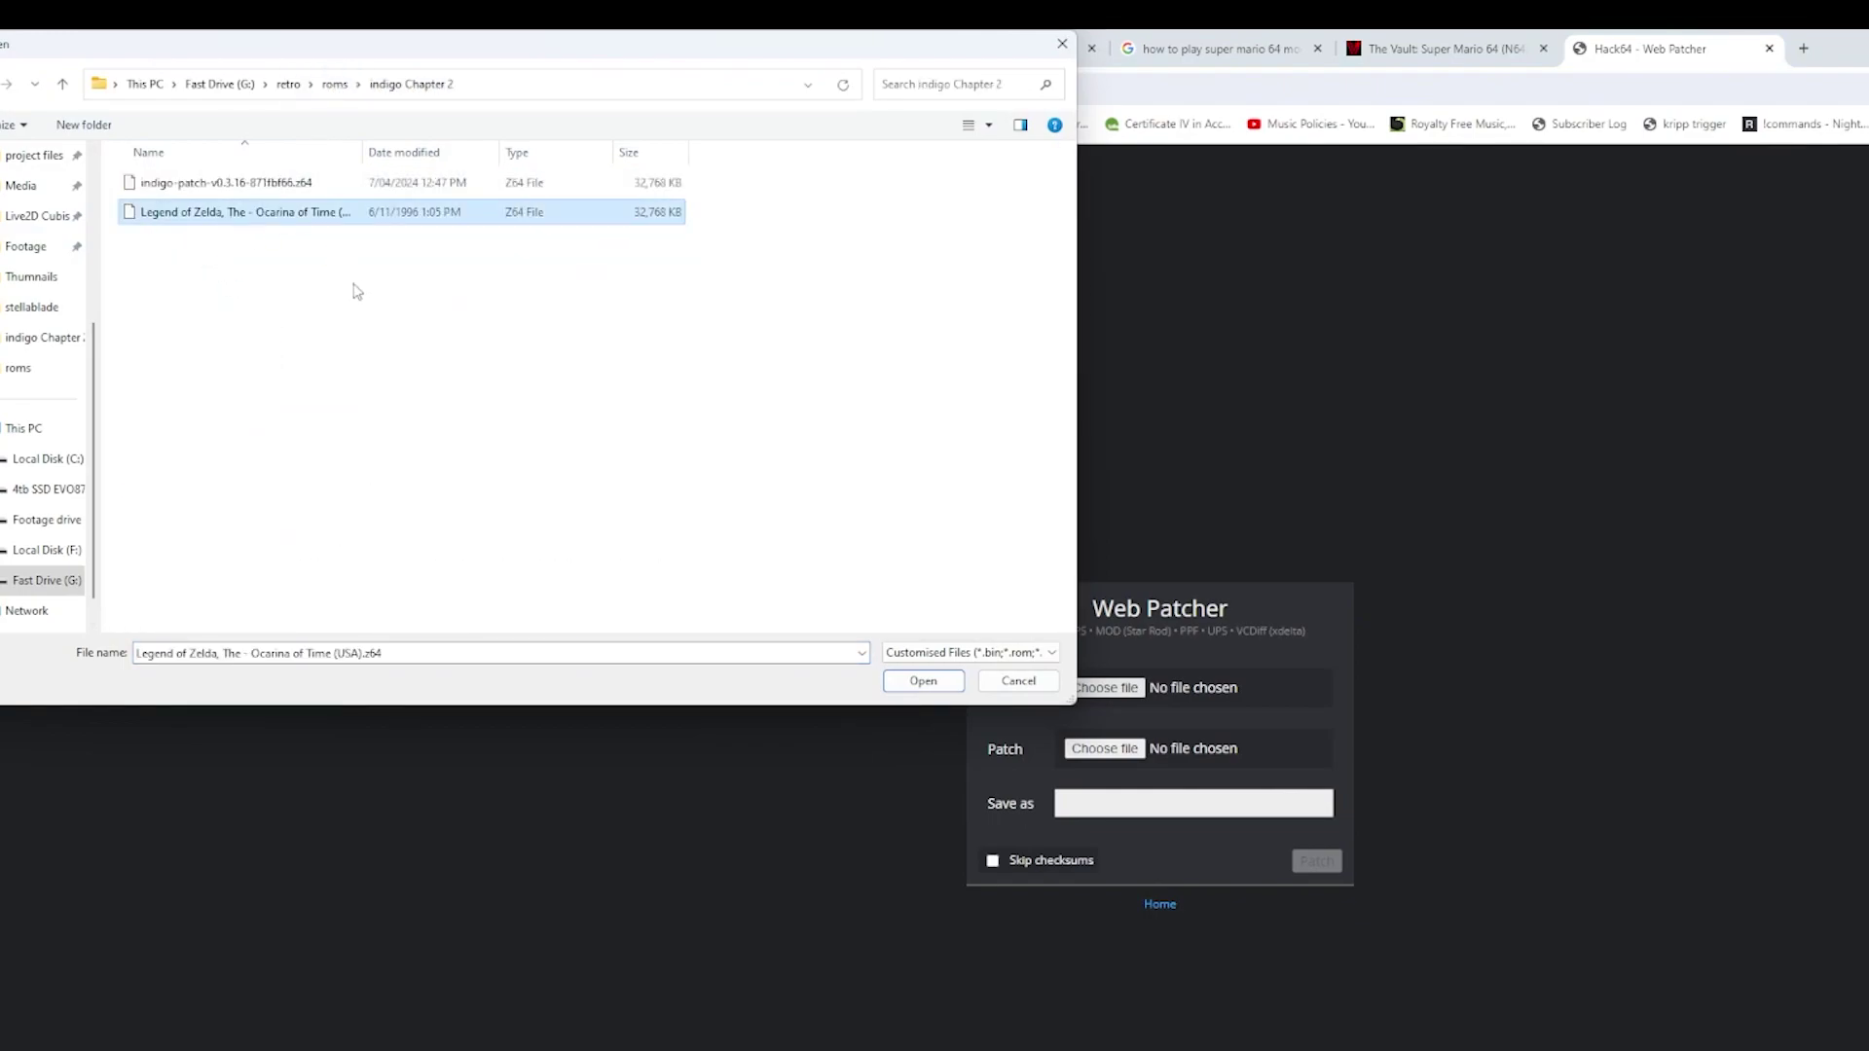
{"action": "left_click", "coordinate": [915, 683]}
Step: Load The Sealed Palace (U) (V1.3).bps from its folder within roms as the patch and apply it to the ROM
{"action": "left_click", "coordinate": [1120, 748]}
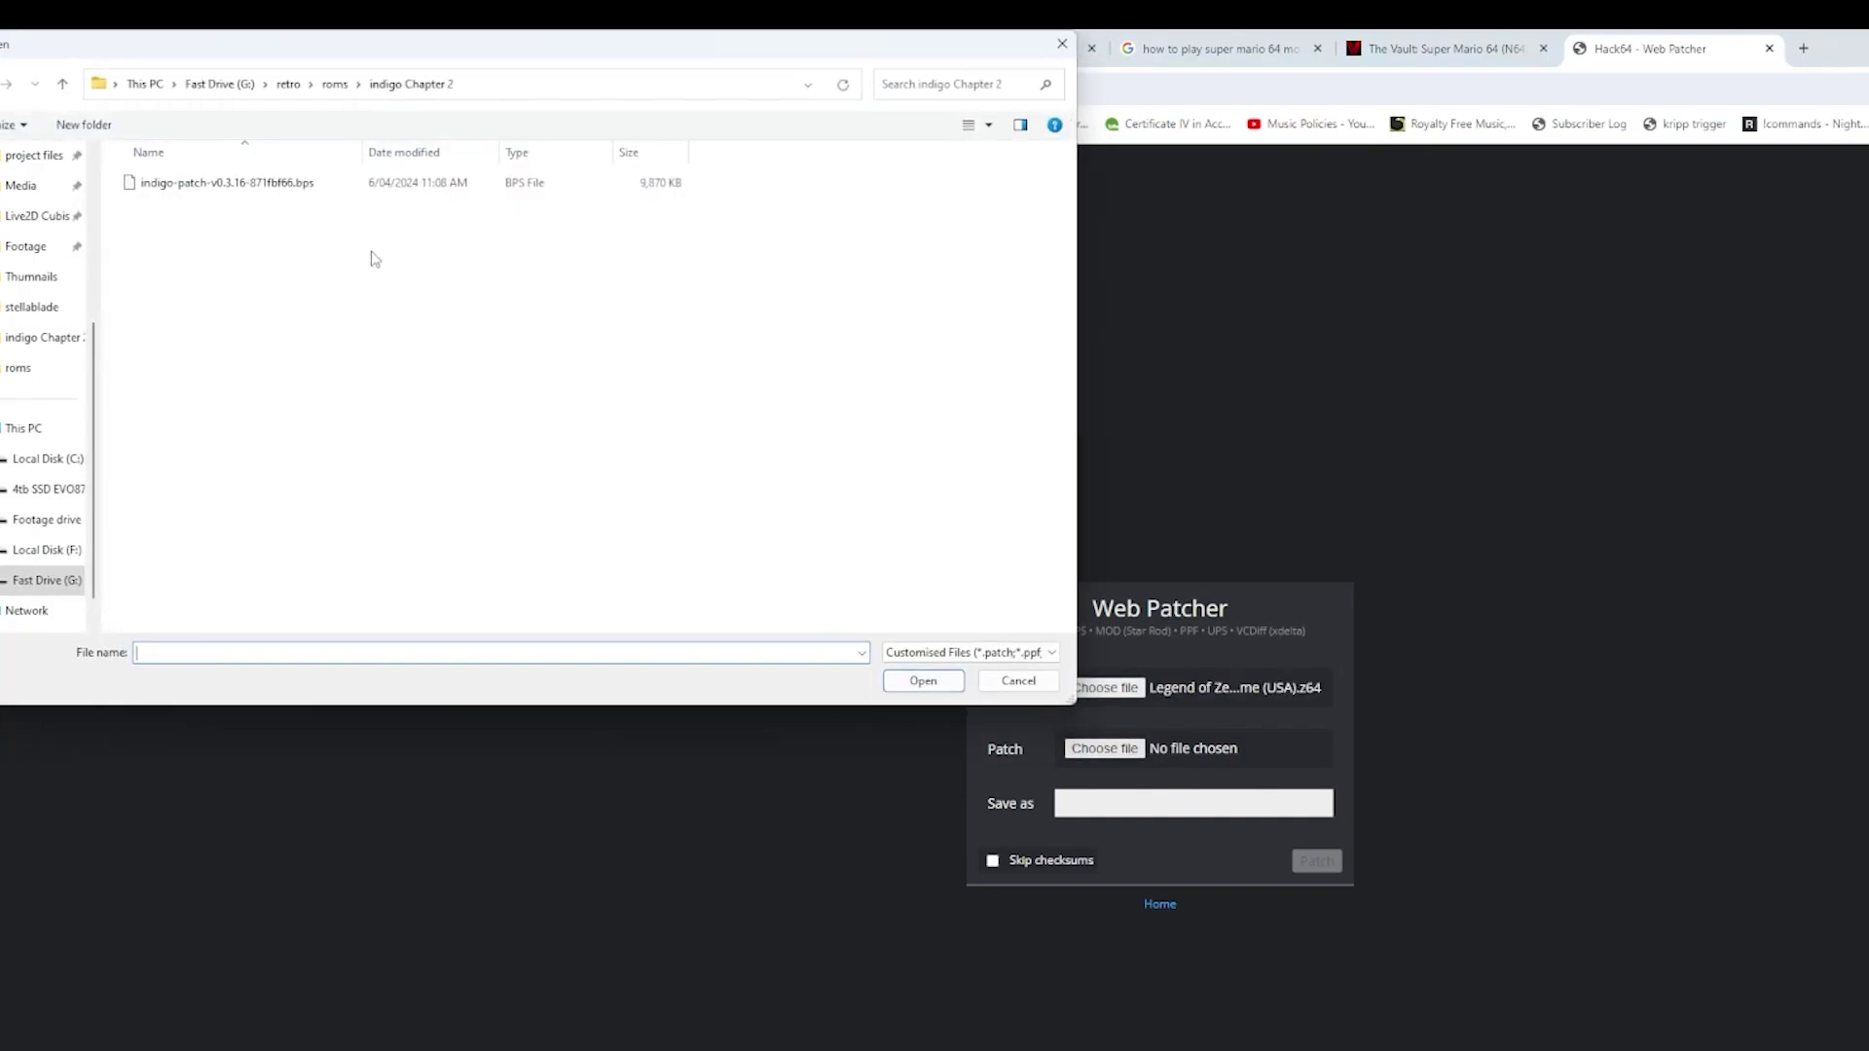
{"action": "left_click", "coordinate": [334, 84]}
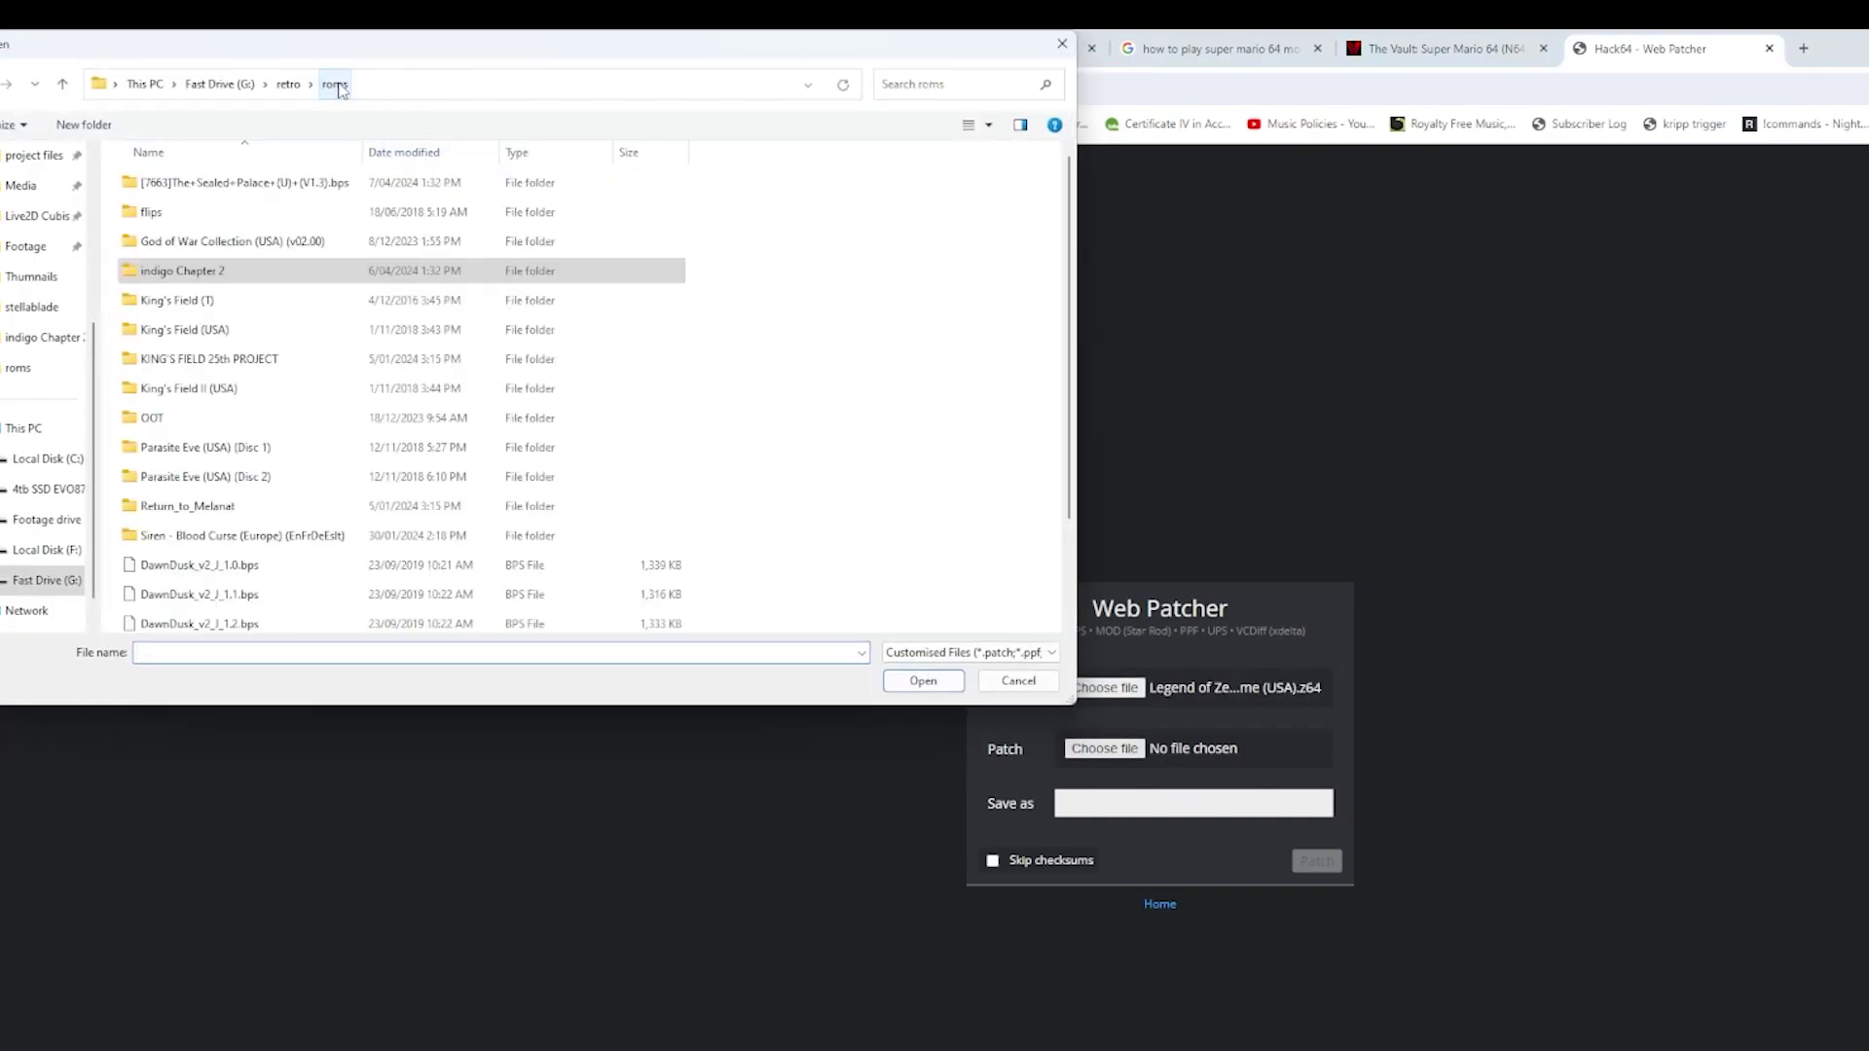
{"action": "double_click", "coordinate": [246, 185]}
{"action": "left_click", "coordinate": [230, 185]}
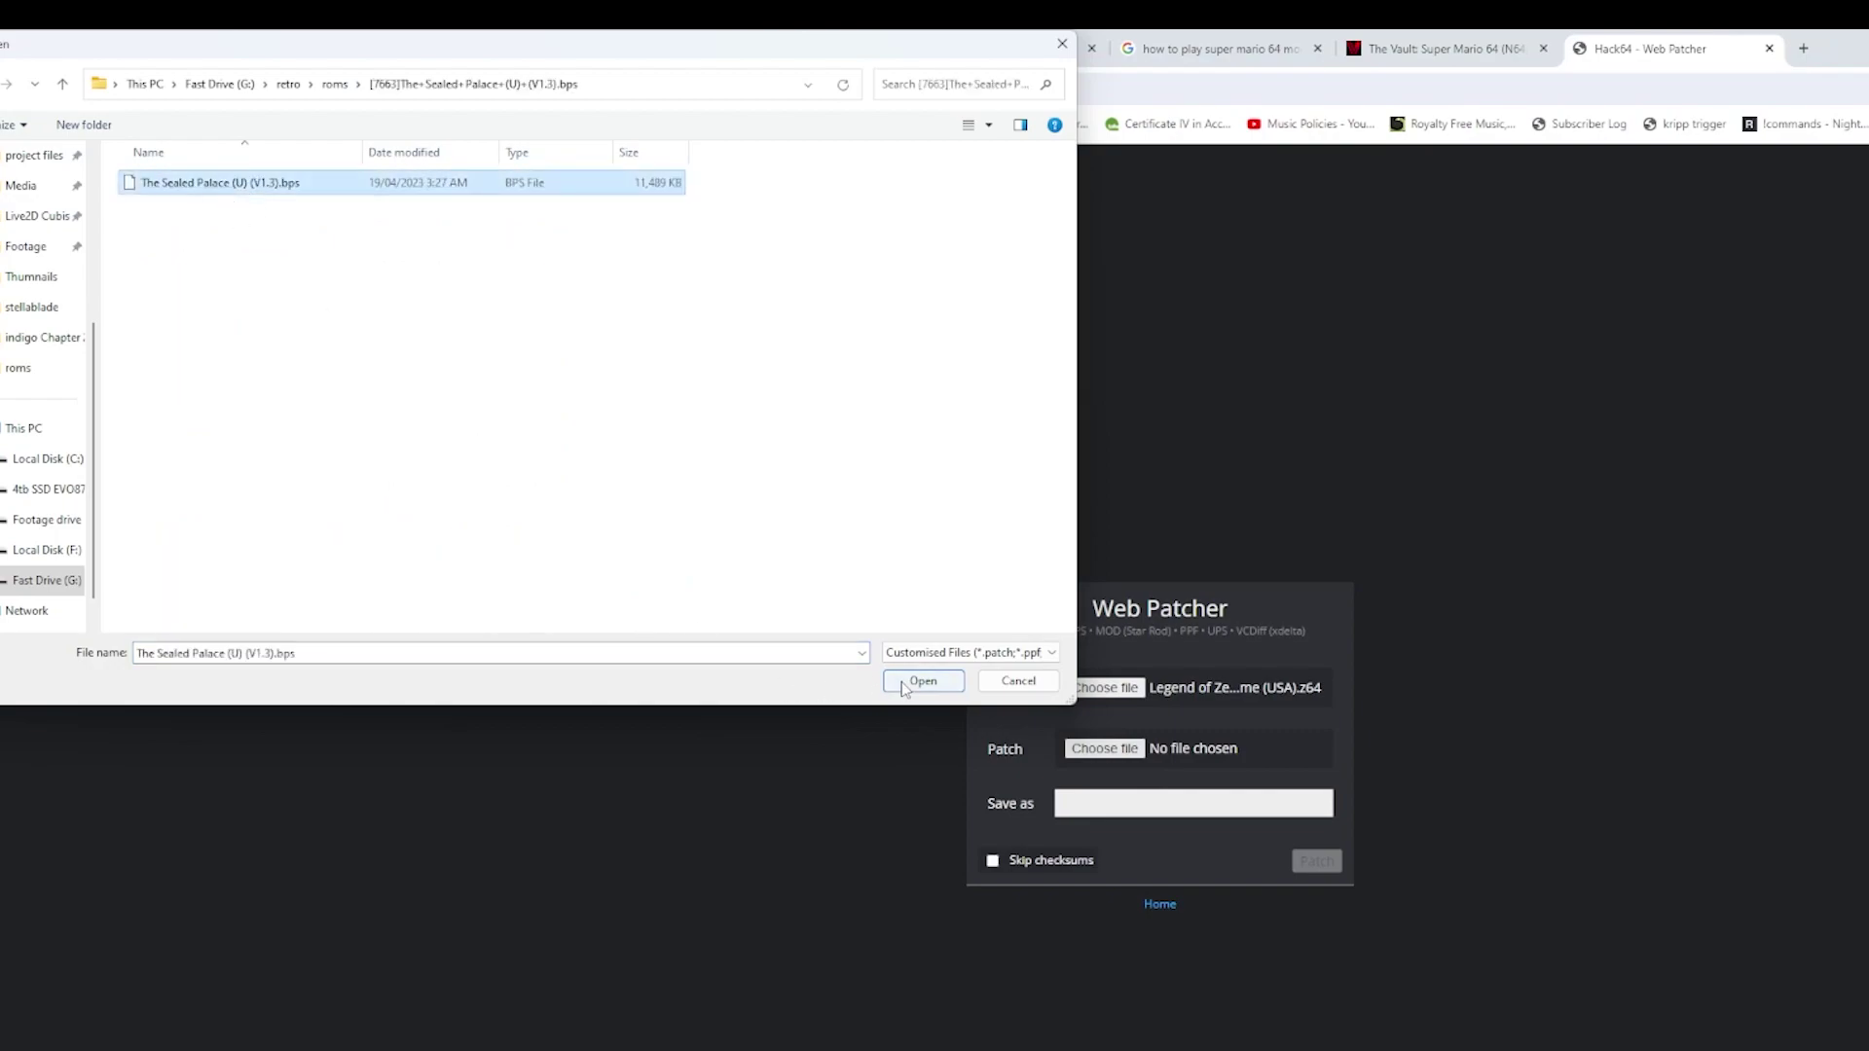
{"action": "left_click", "coordinate": [906, 685]}
{"action": "left_click", "coordinate": [1321, 865]}
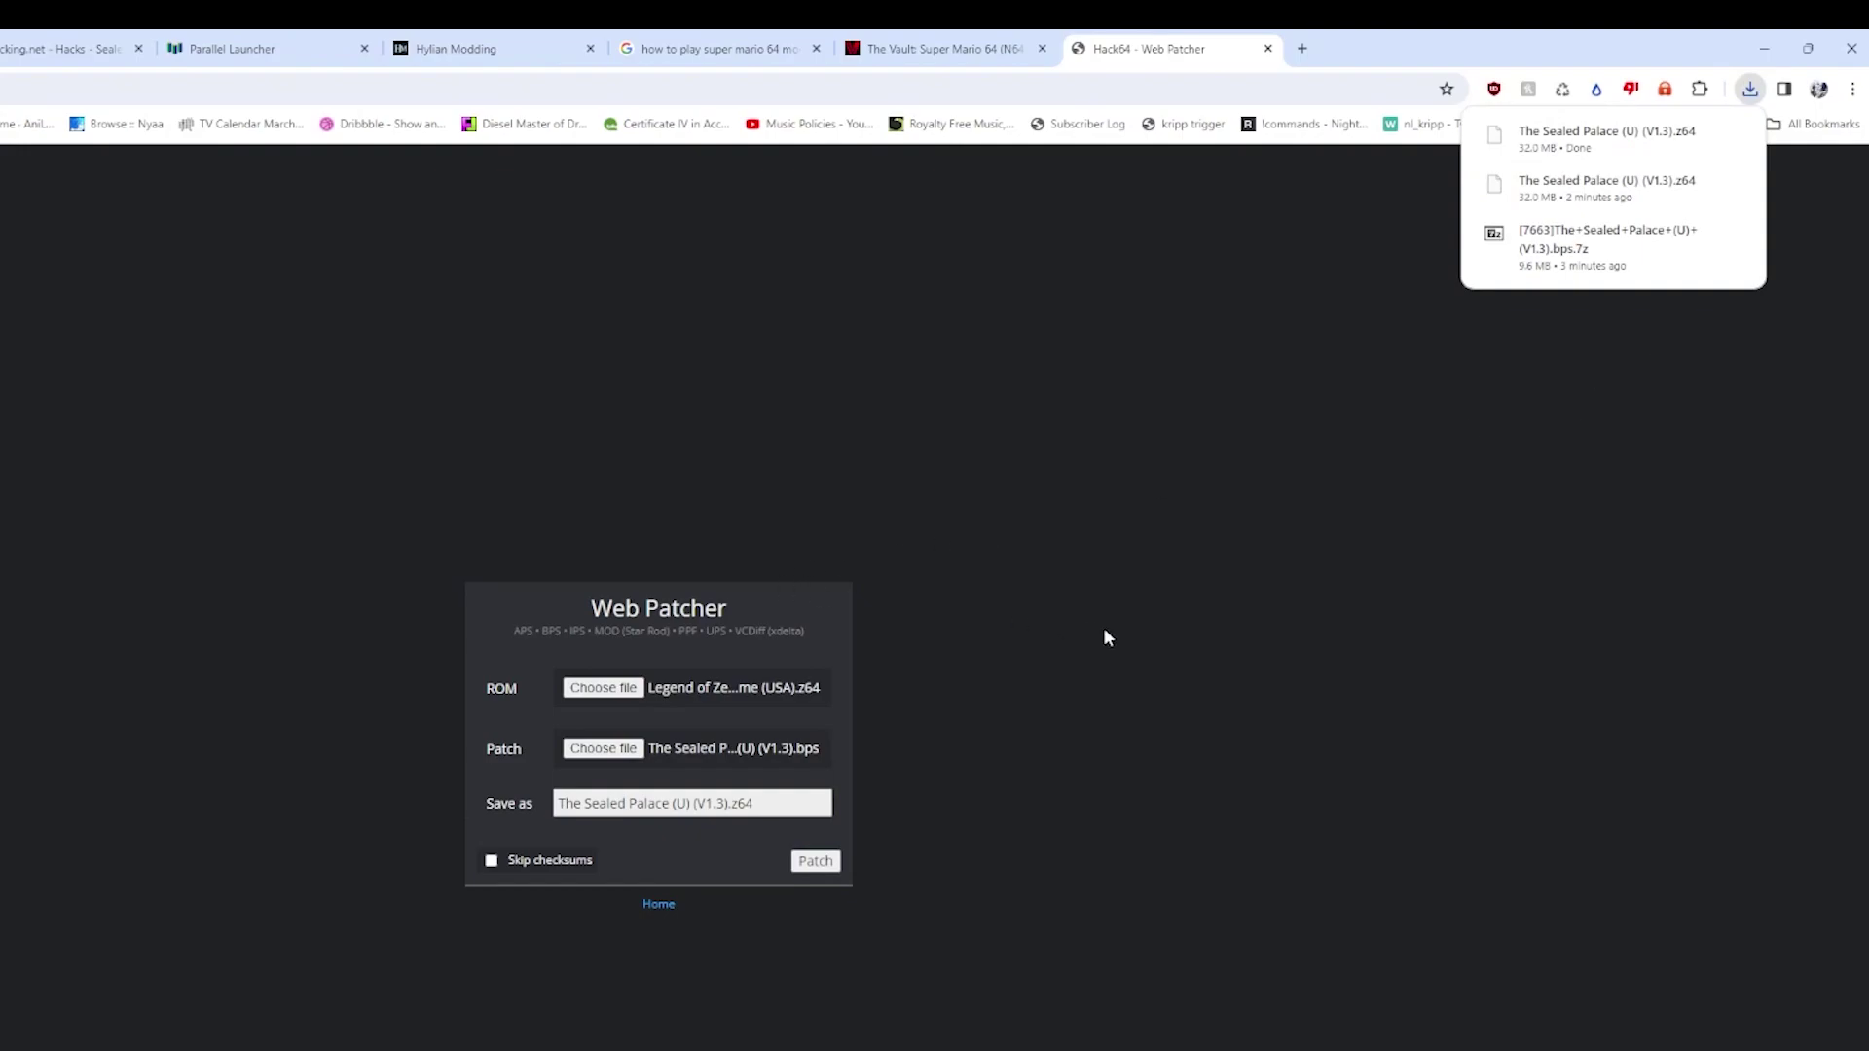
Step: Try to apply the Sealed Palace patch to the MQ DEBUG Ocarina ROM instead
{"action": "left_click", "coordinate": [604, 689]}
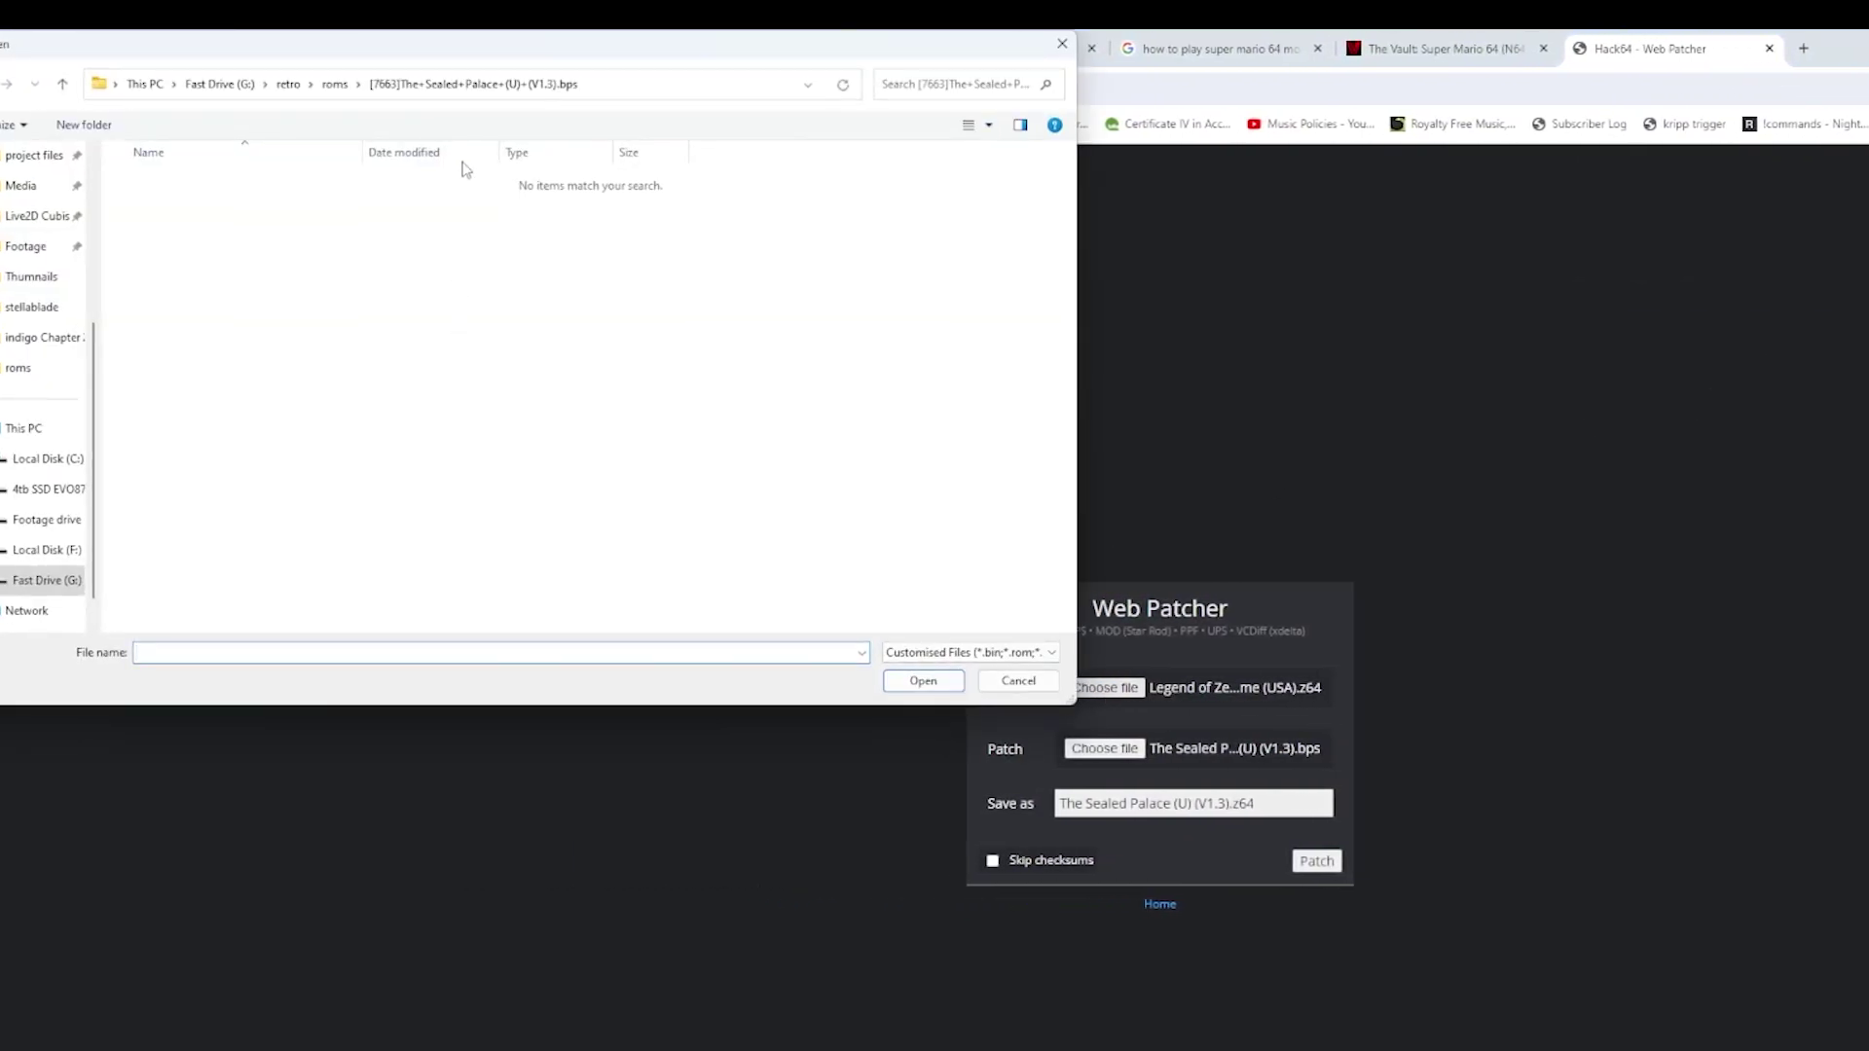
{"action": "left_click", "coordinate": [324, 87]}
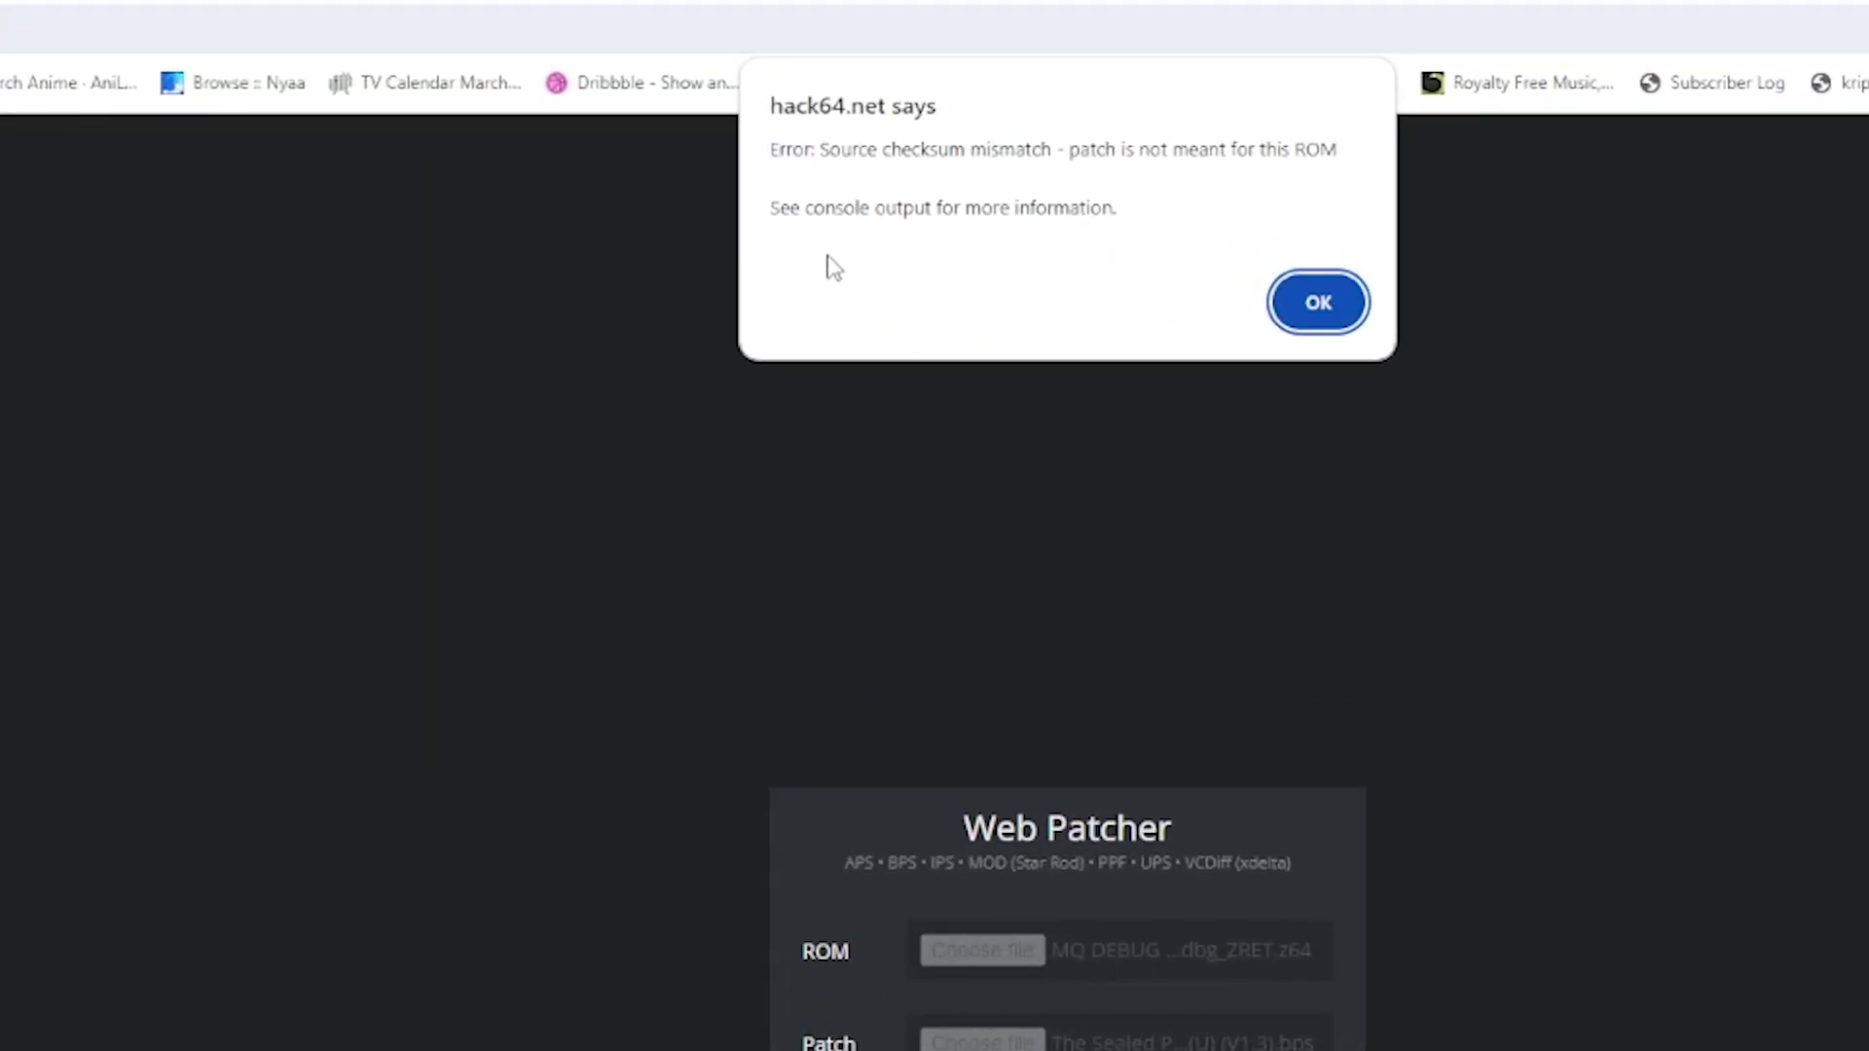
{"action": "left_click", "coordinate": [1318, 303]}
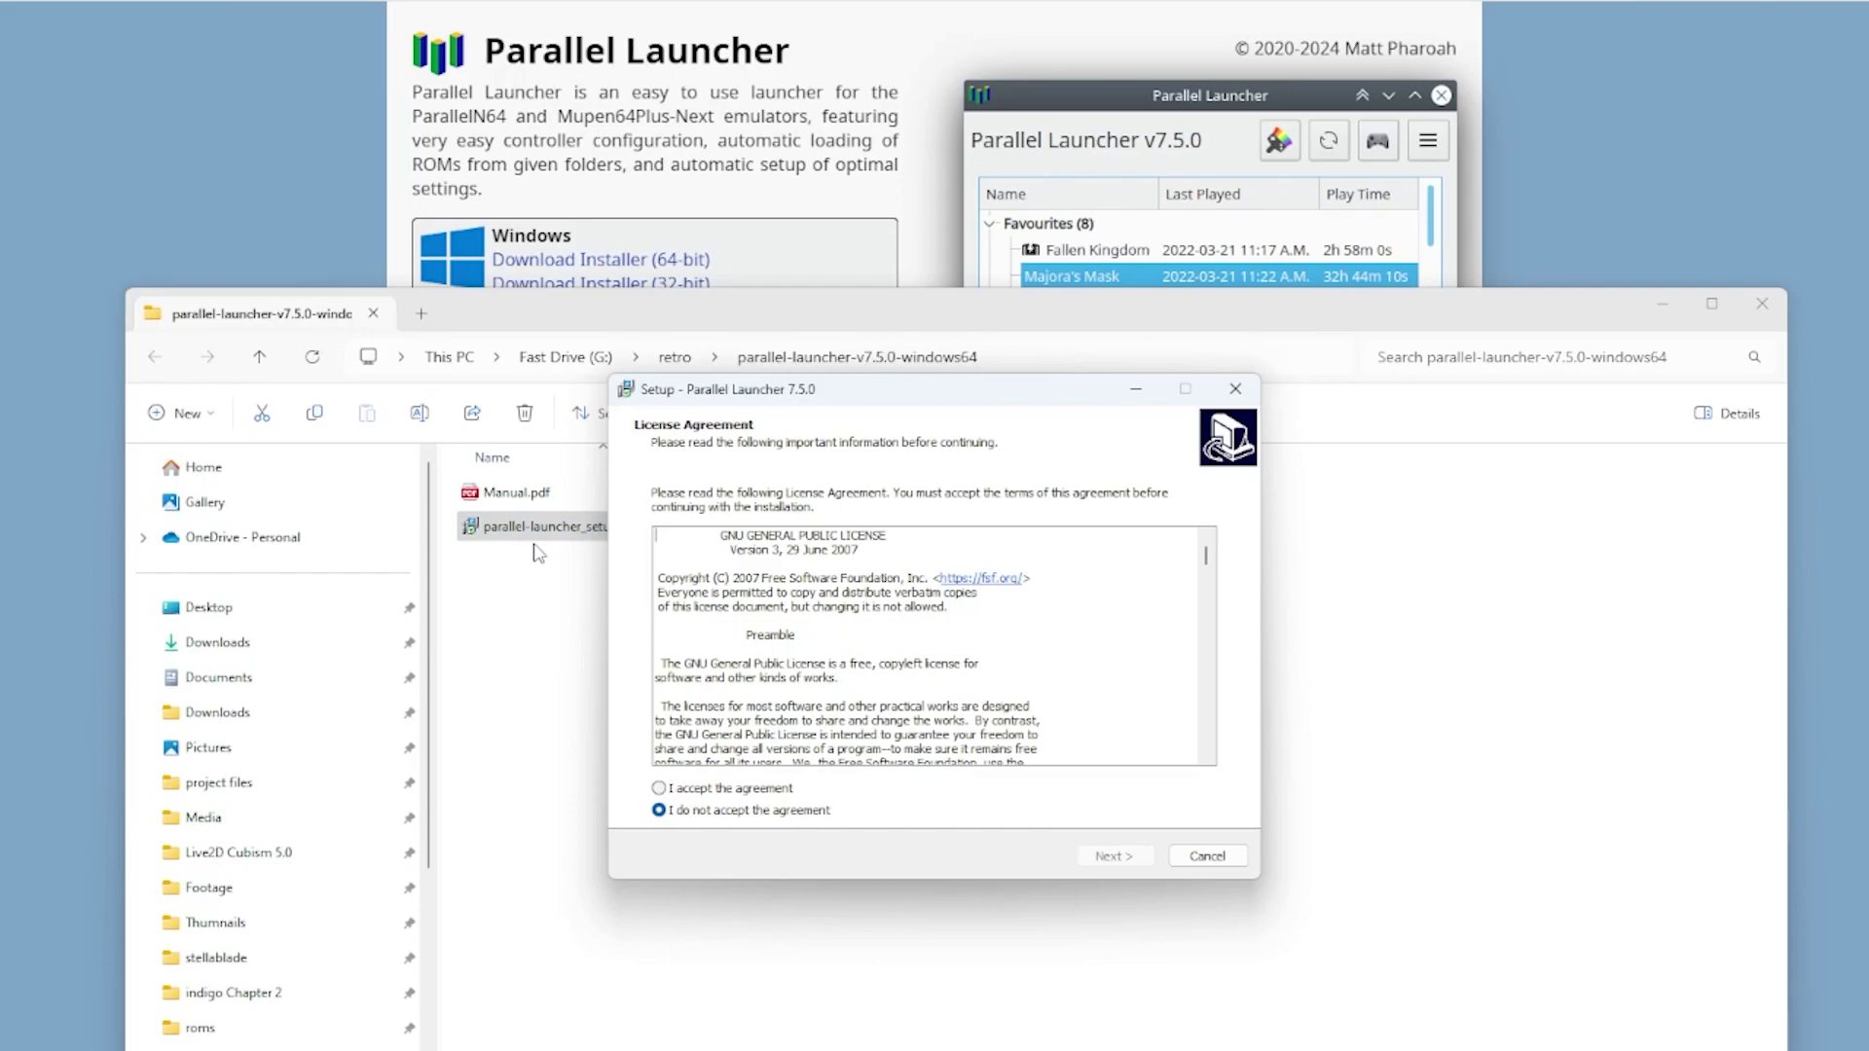
Step: Accept the Parallel Launcher license agreement and set the installation folder to G:\retro\parallel-launcher
{"action": "left_click", "coordinate": [661, 790]}
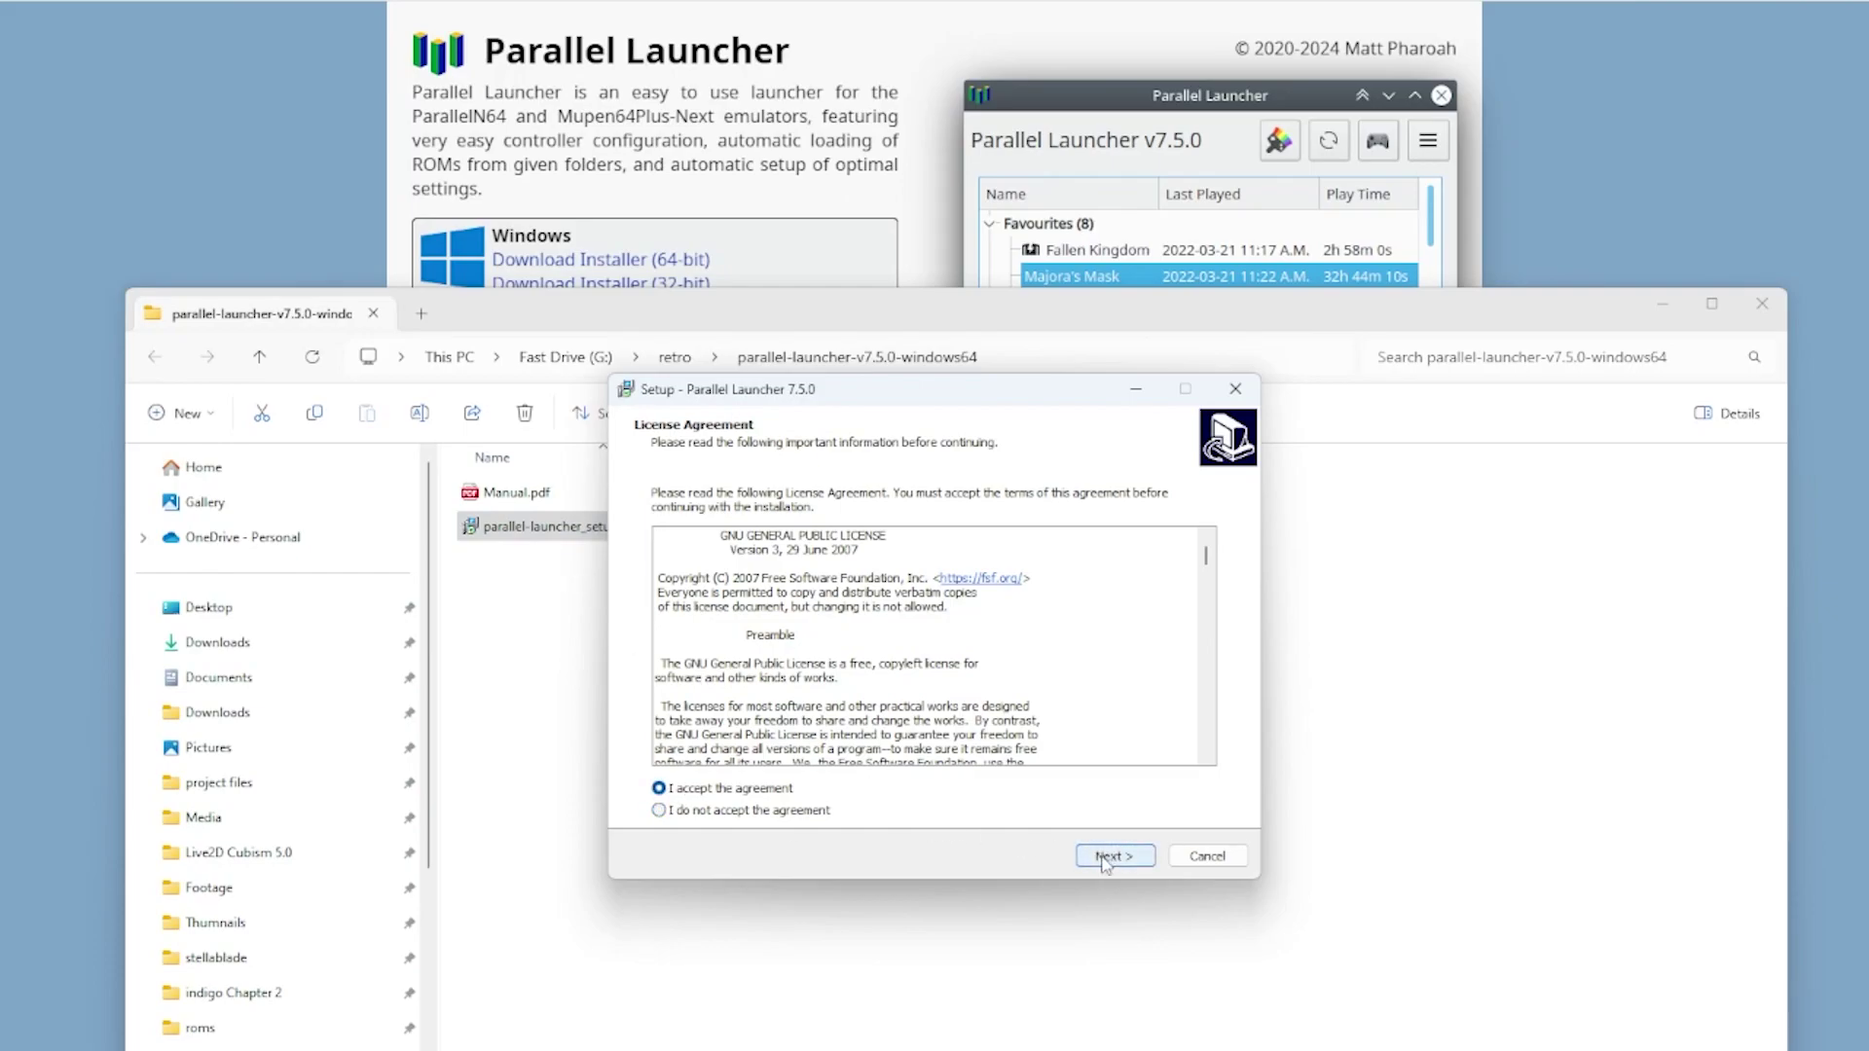
{"action": "left_click", "coordinate": [1110, 857]}
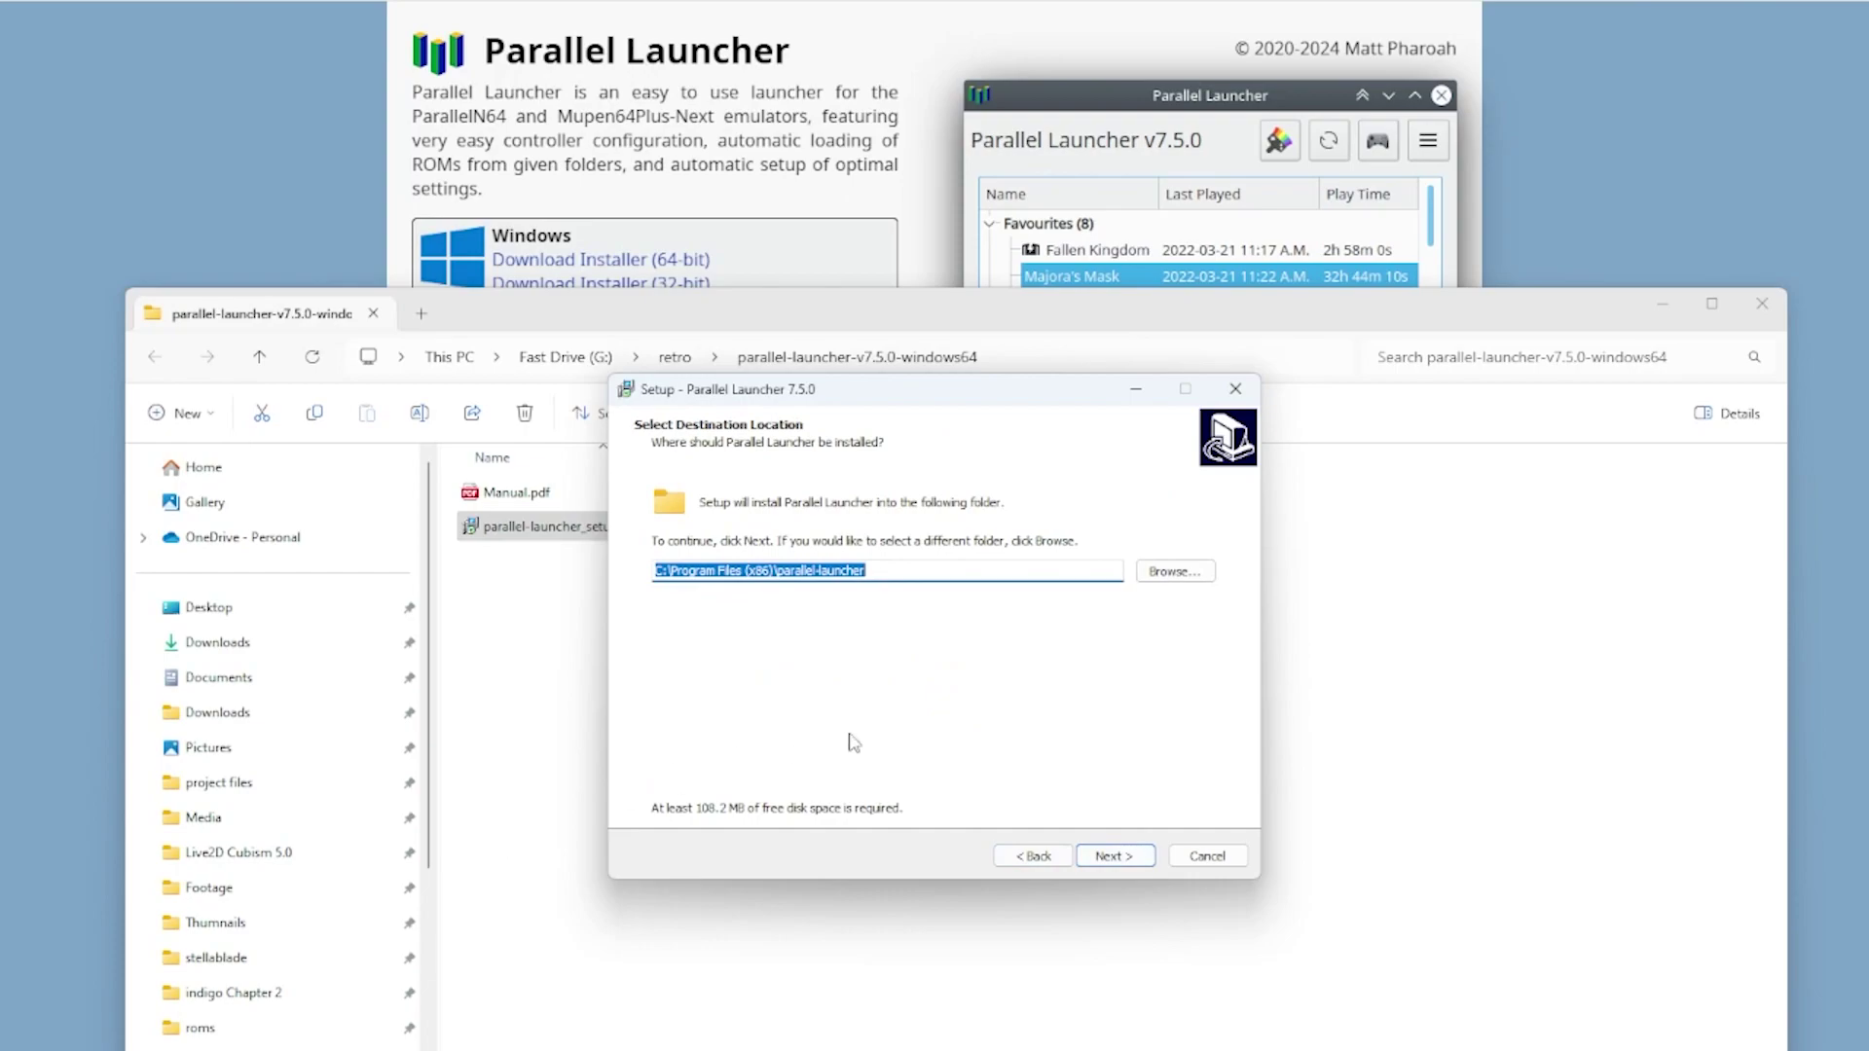
{"action": "left_click", "coordinate": [1175, 573]}
{"action": "left_click", "coordinate": [735, 503]}
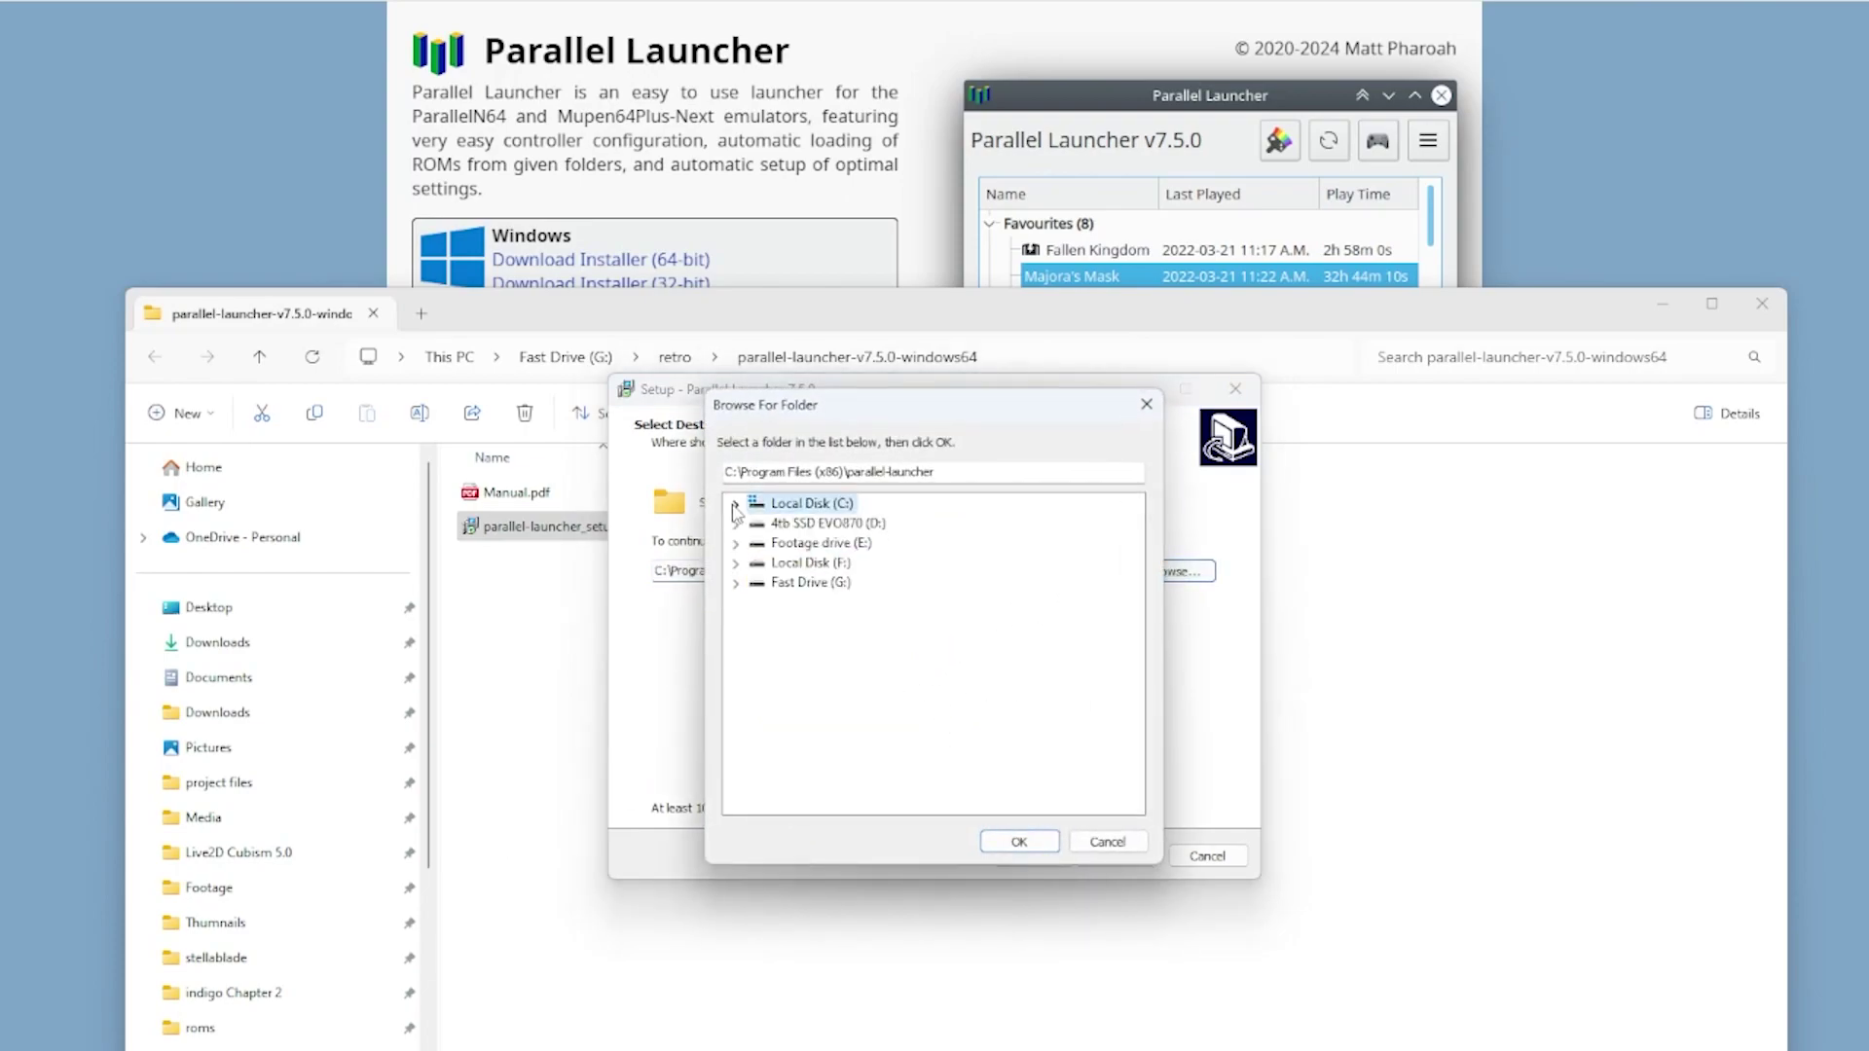
{"action": "left_click", "coordinate": [756, 583]}
{"action": "left_click", "coordinate": [736, 582]}
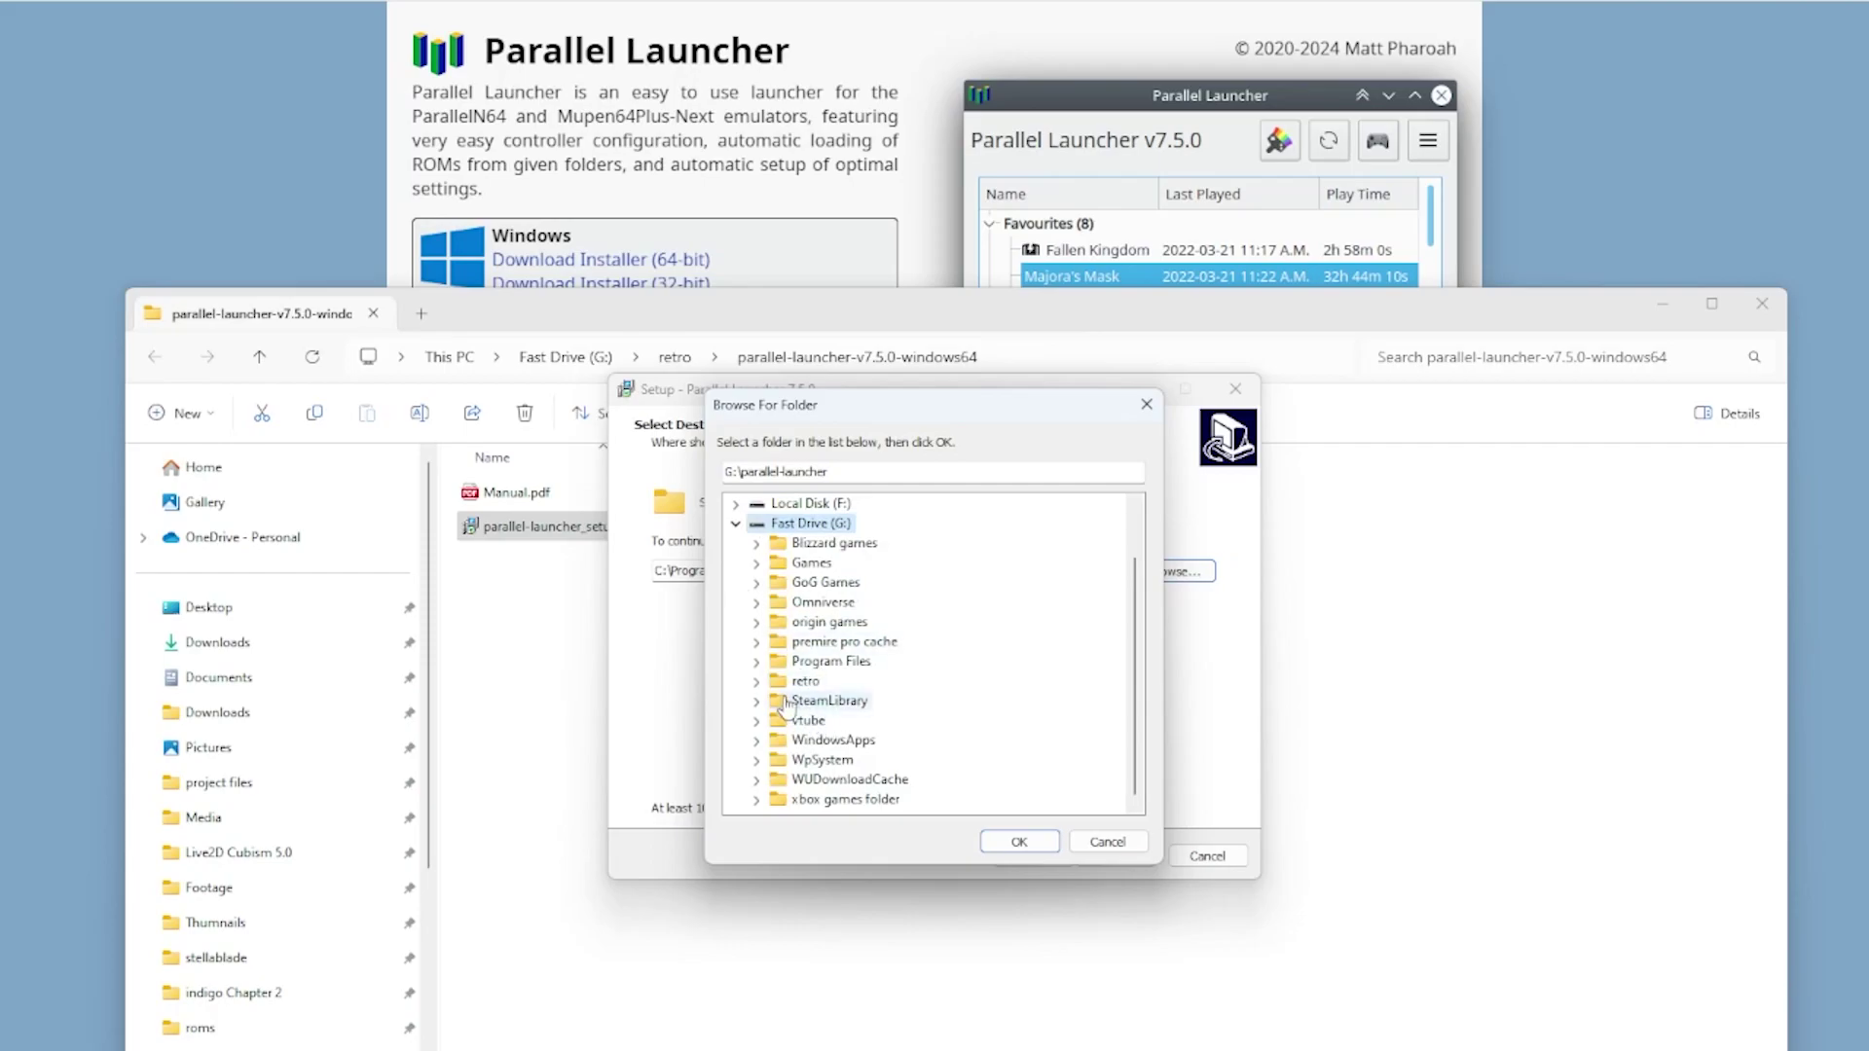
{"action": "left_click", "coordinate": [804, 681]}
{"action": "left_click", "coordinate": [1019, 842]}
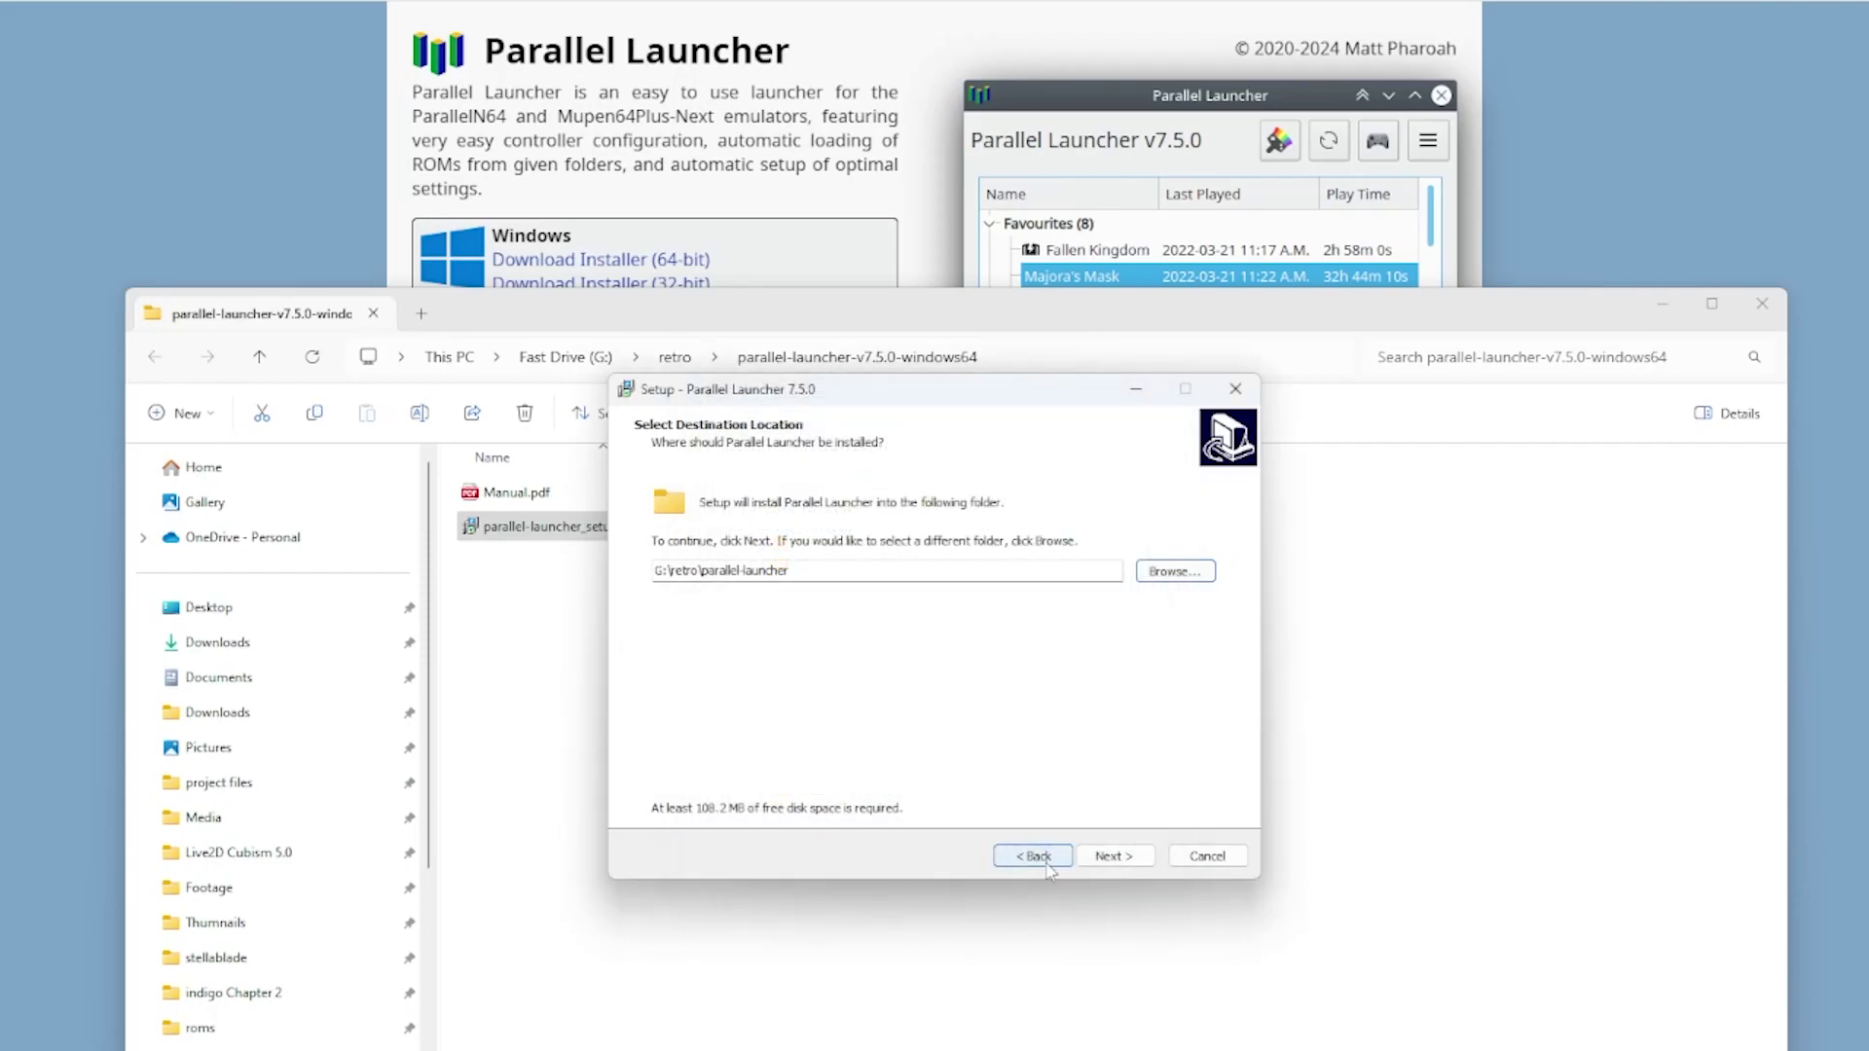
{"action": "left_click", "coordinate": [1110, 858]}
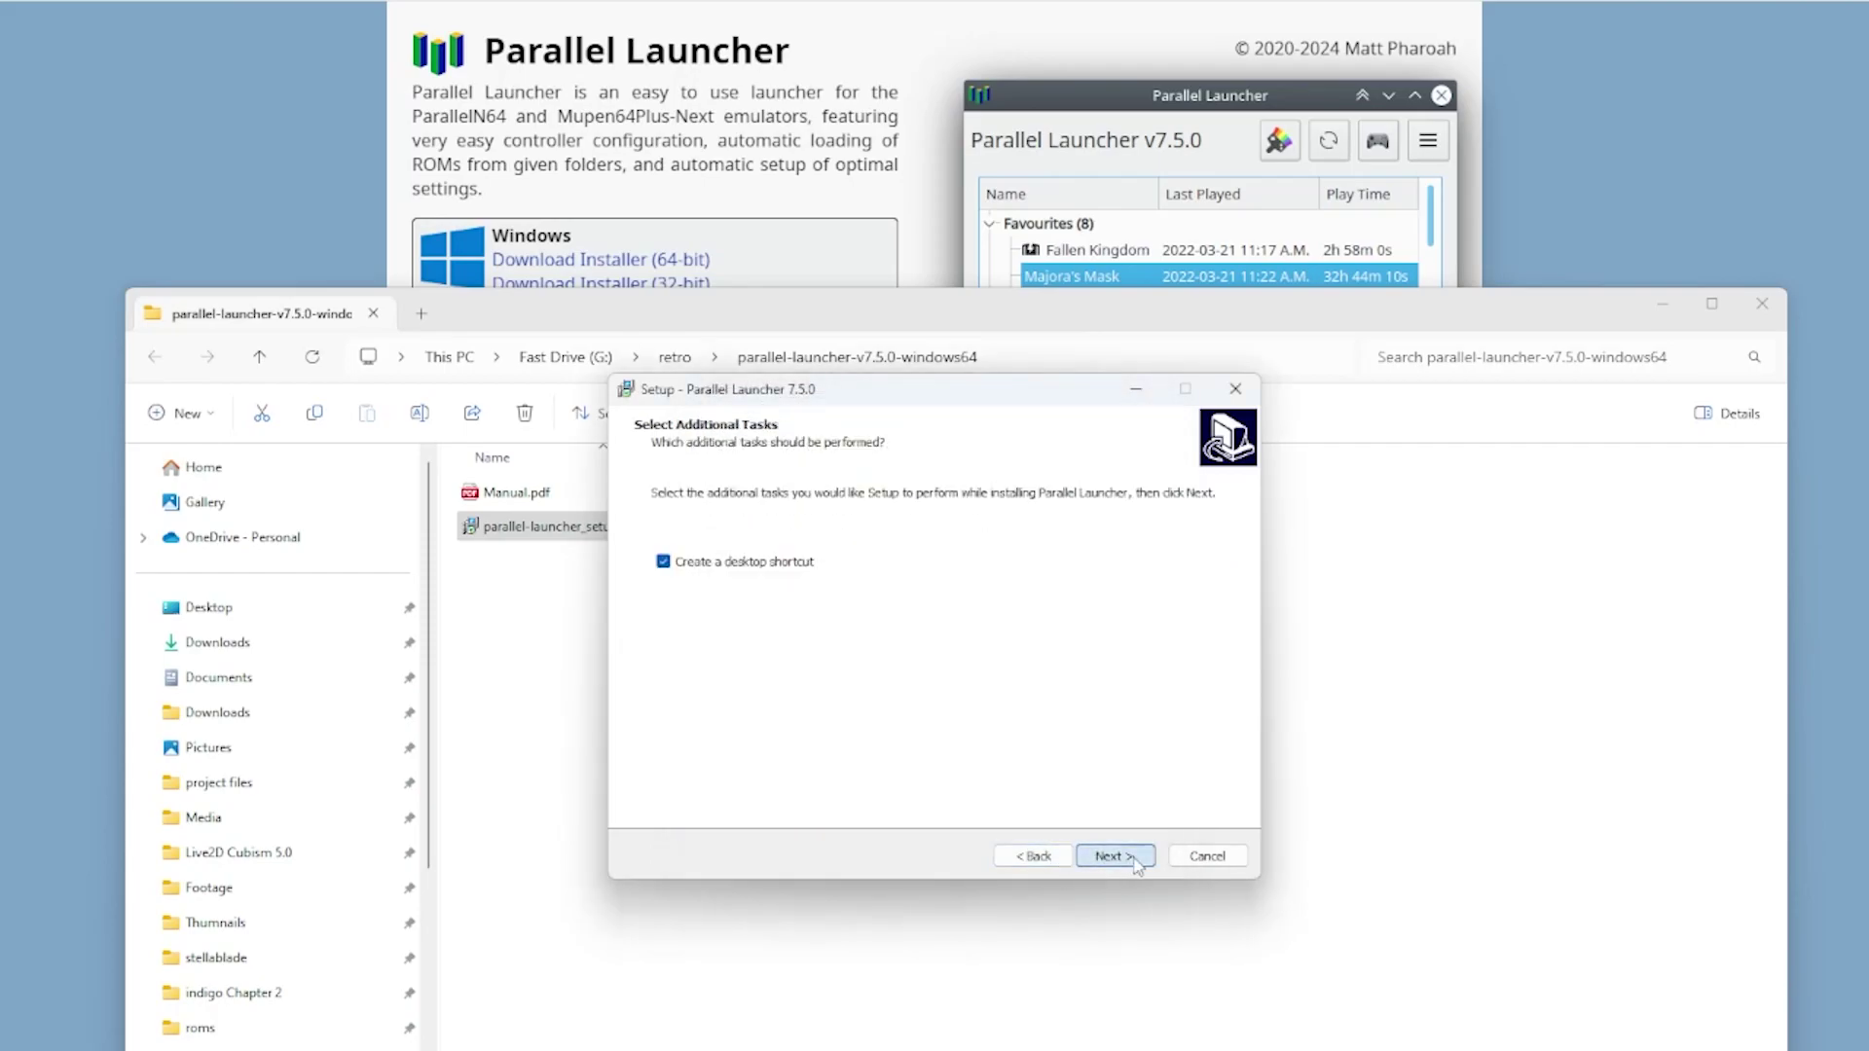
Step: Install Parallel Launcher without a desktop shortcut and finish the setup
{"action": "left_click", "coordinate": [664, 562]}
{"action": "left_click", "coordinate": [1111, 856]}
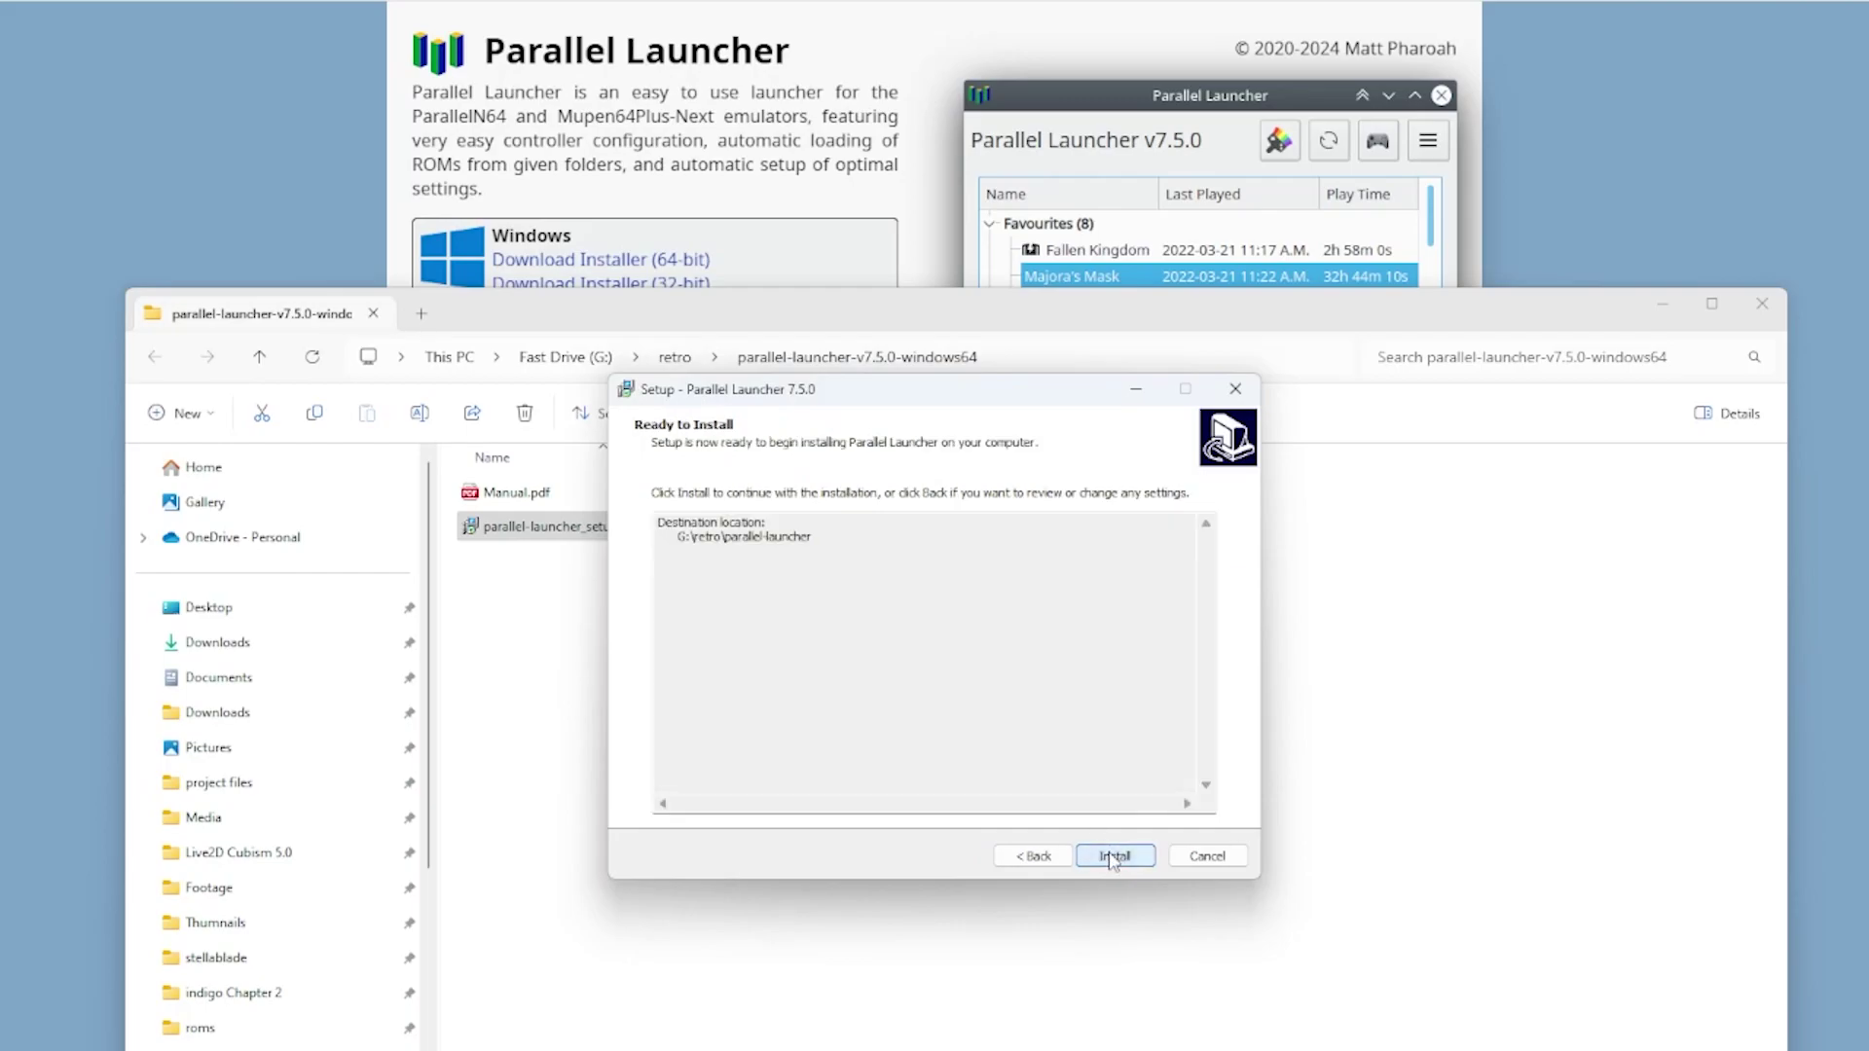
{"action": "left_click", "coordinate": [1113, 858]}
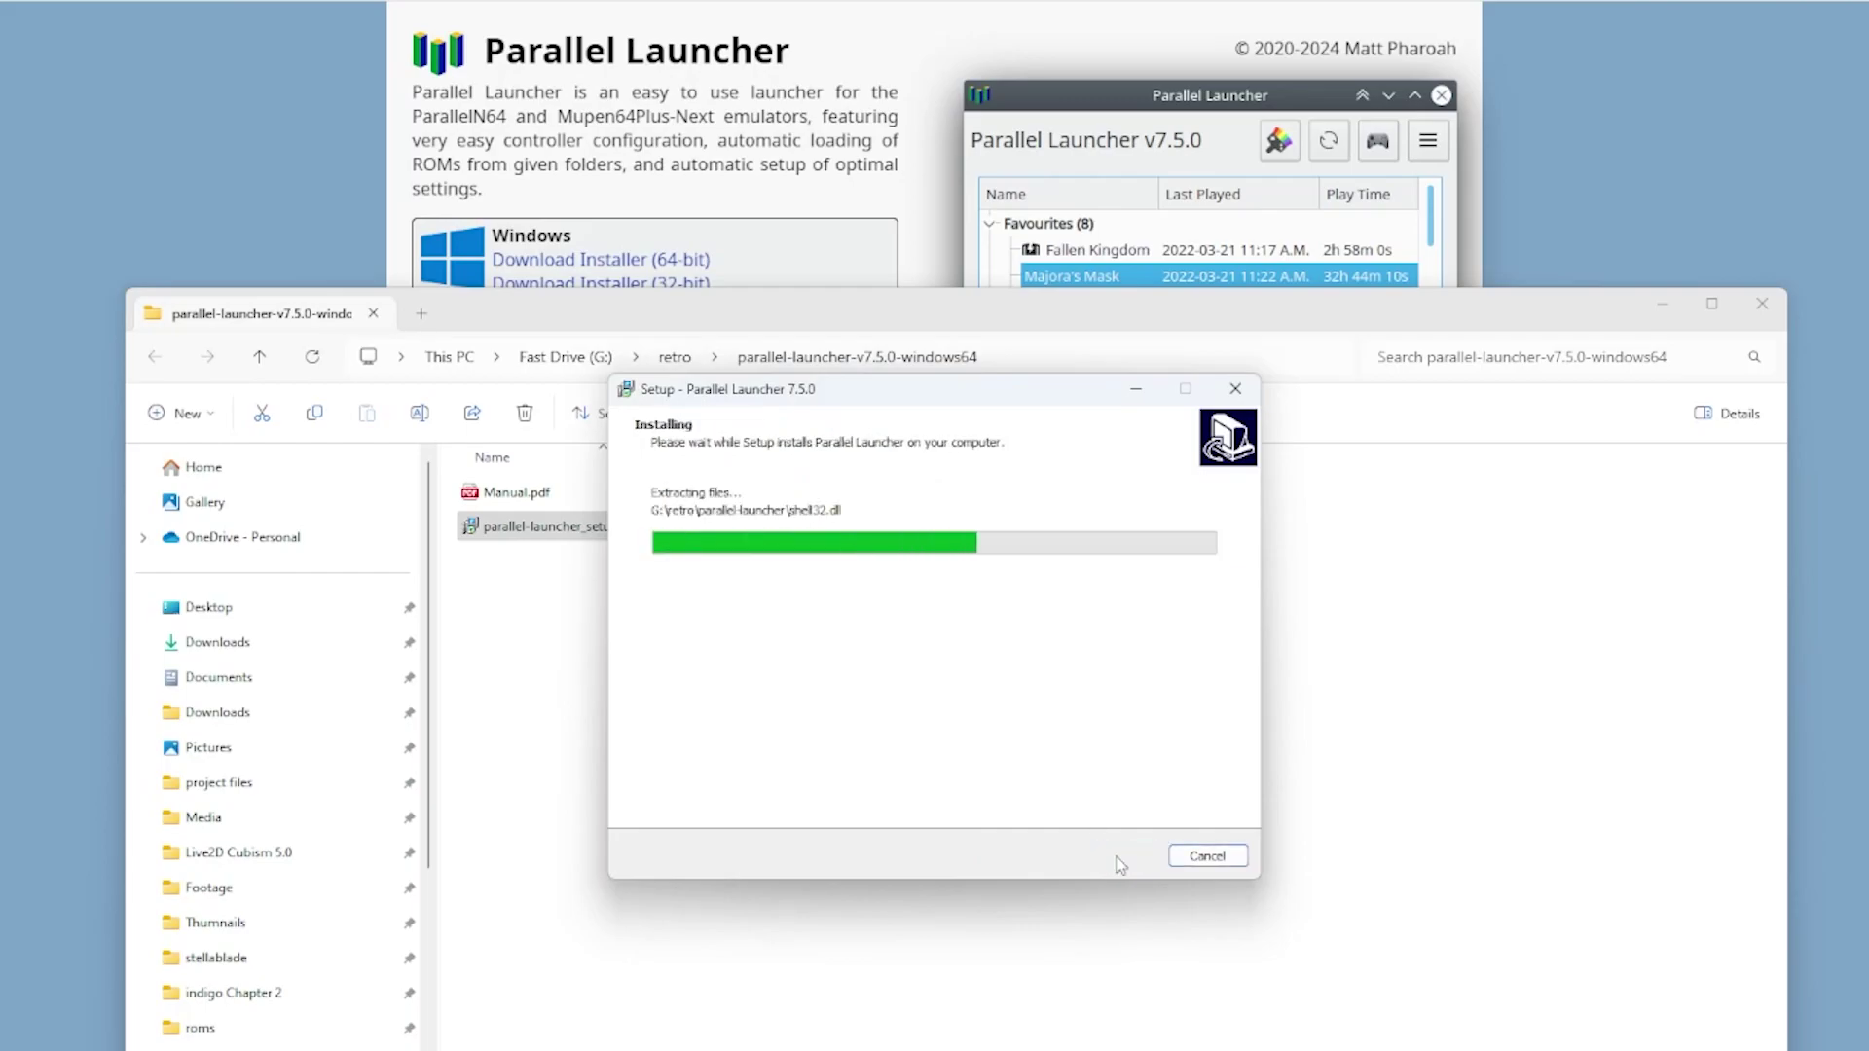
{"action": "left_click", "coordinate": [1117, 861]}
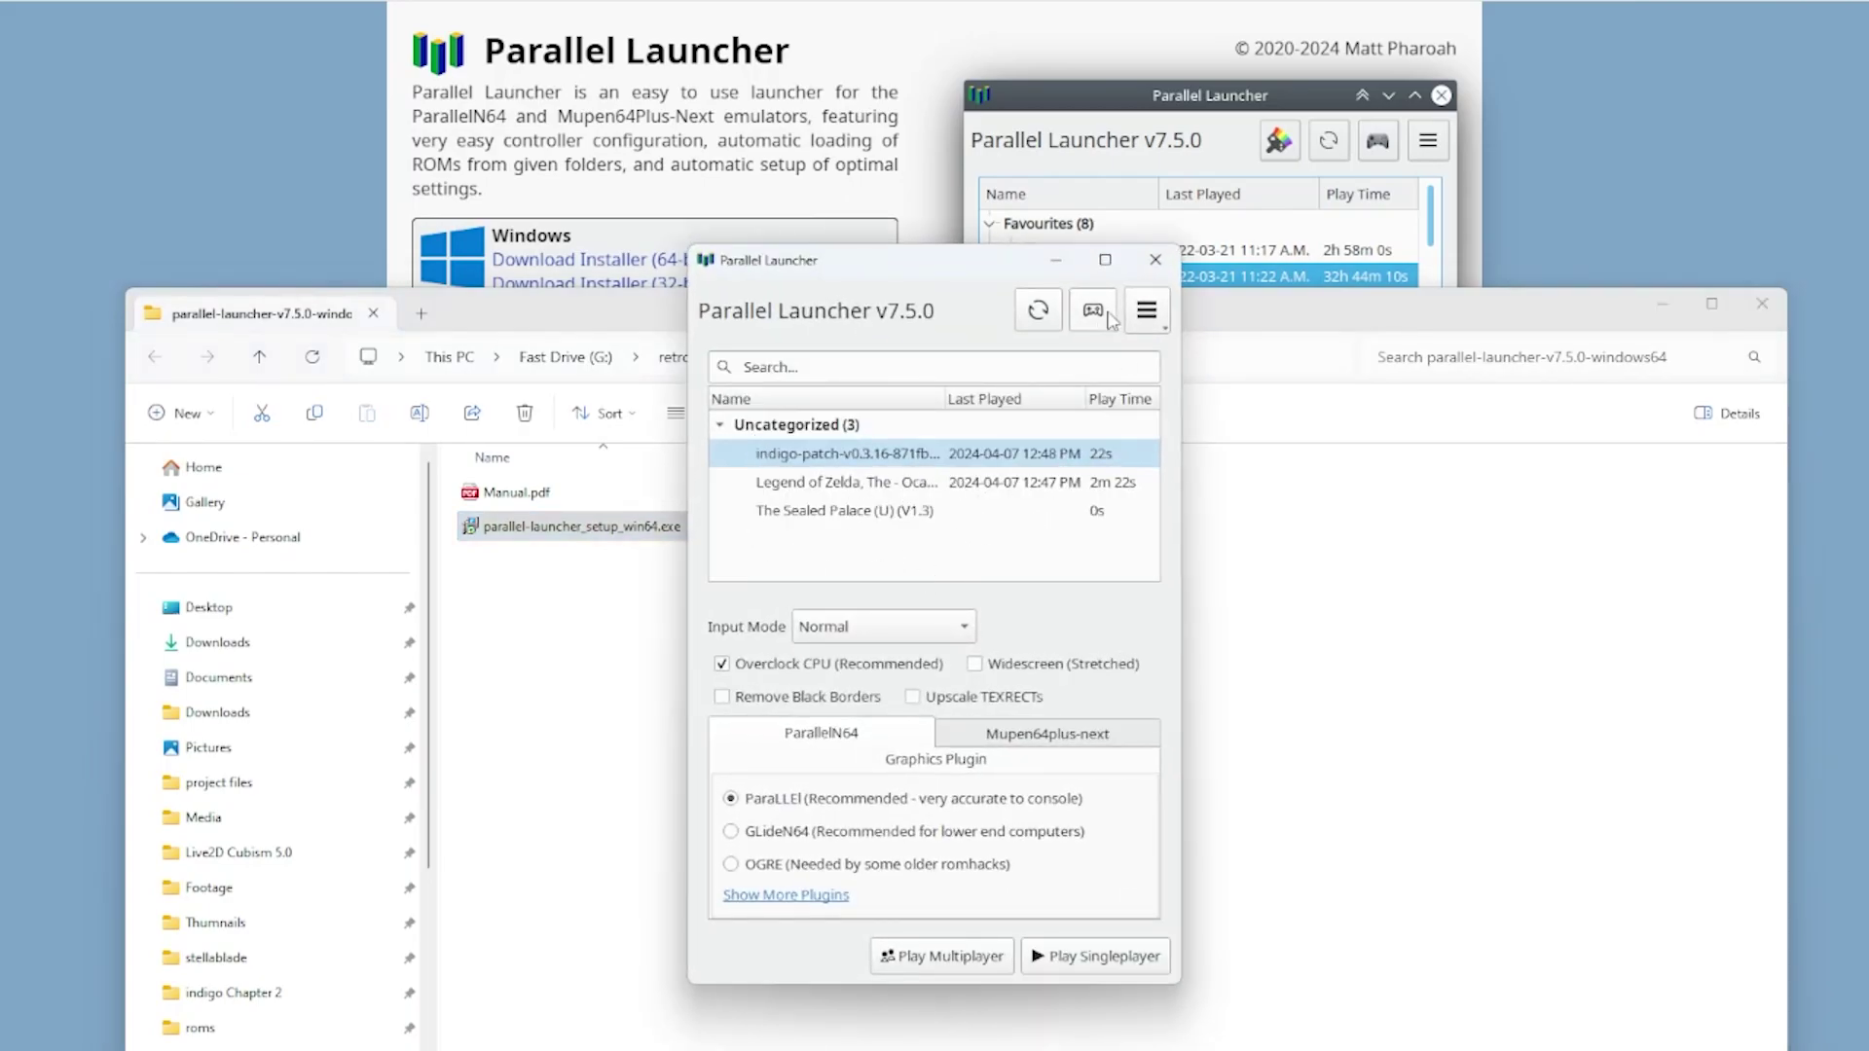
Step: Check the ROM search folders in the launcher's ROM source settings
{"action": "left_click", "coordinate": [1146, 311]}
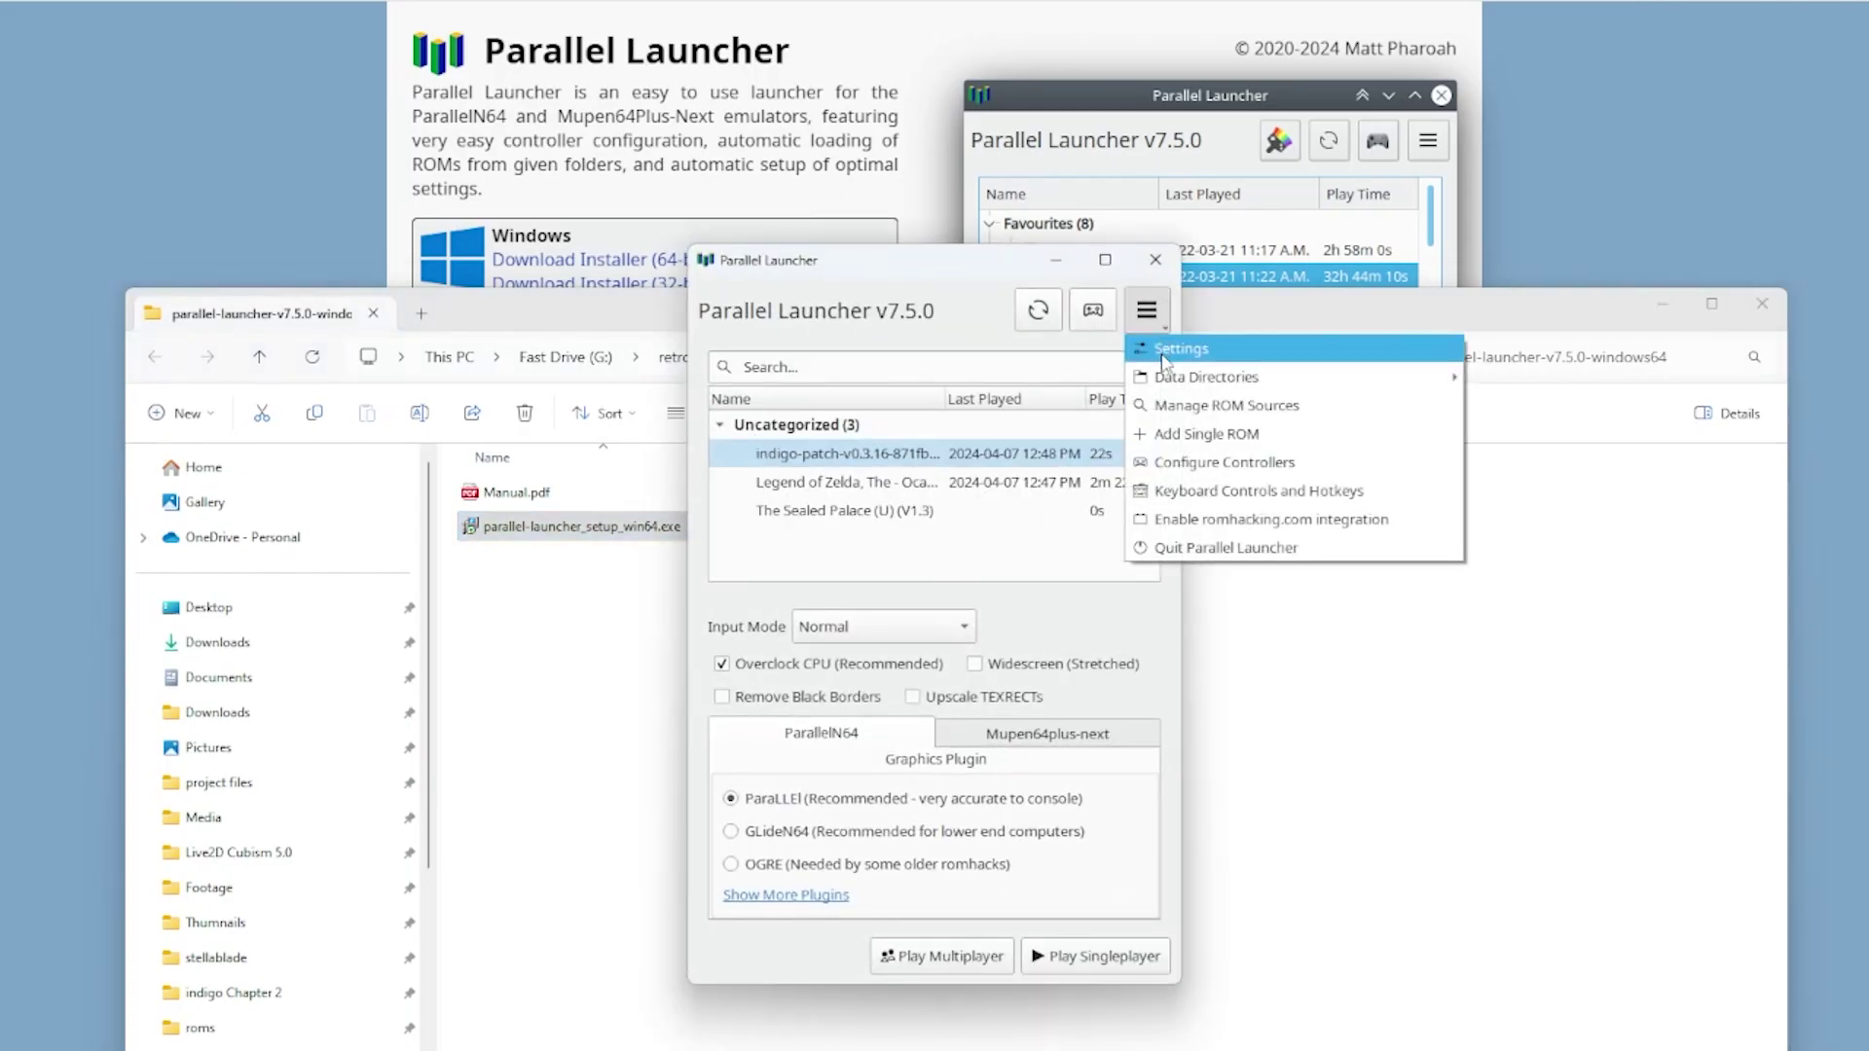
{"action": "left_click", "coordinate": [1173, 405]}
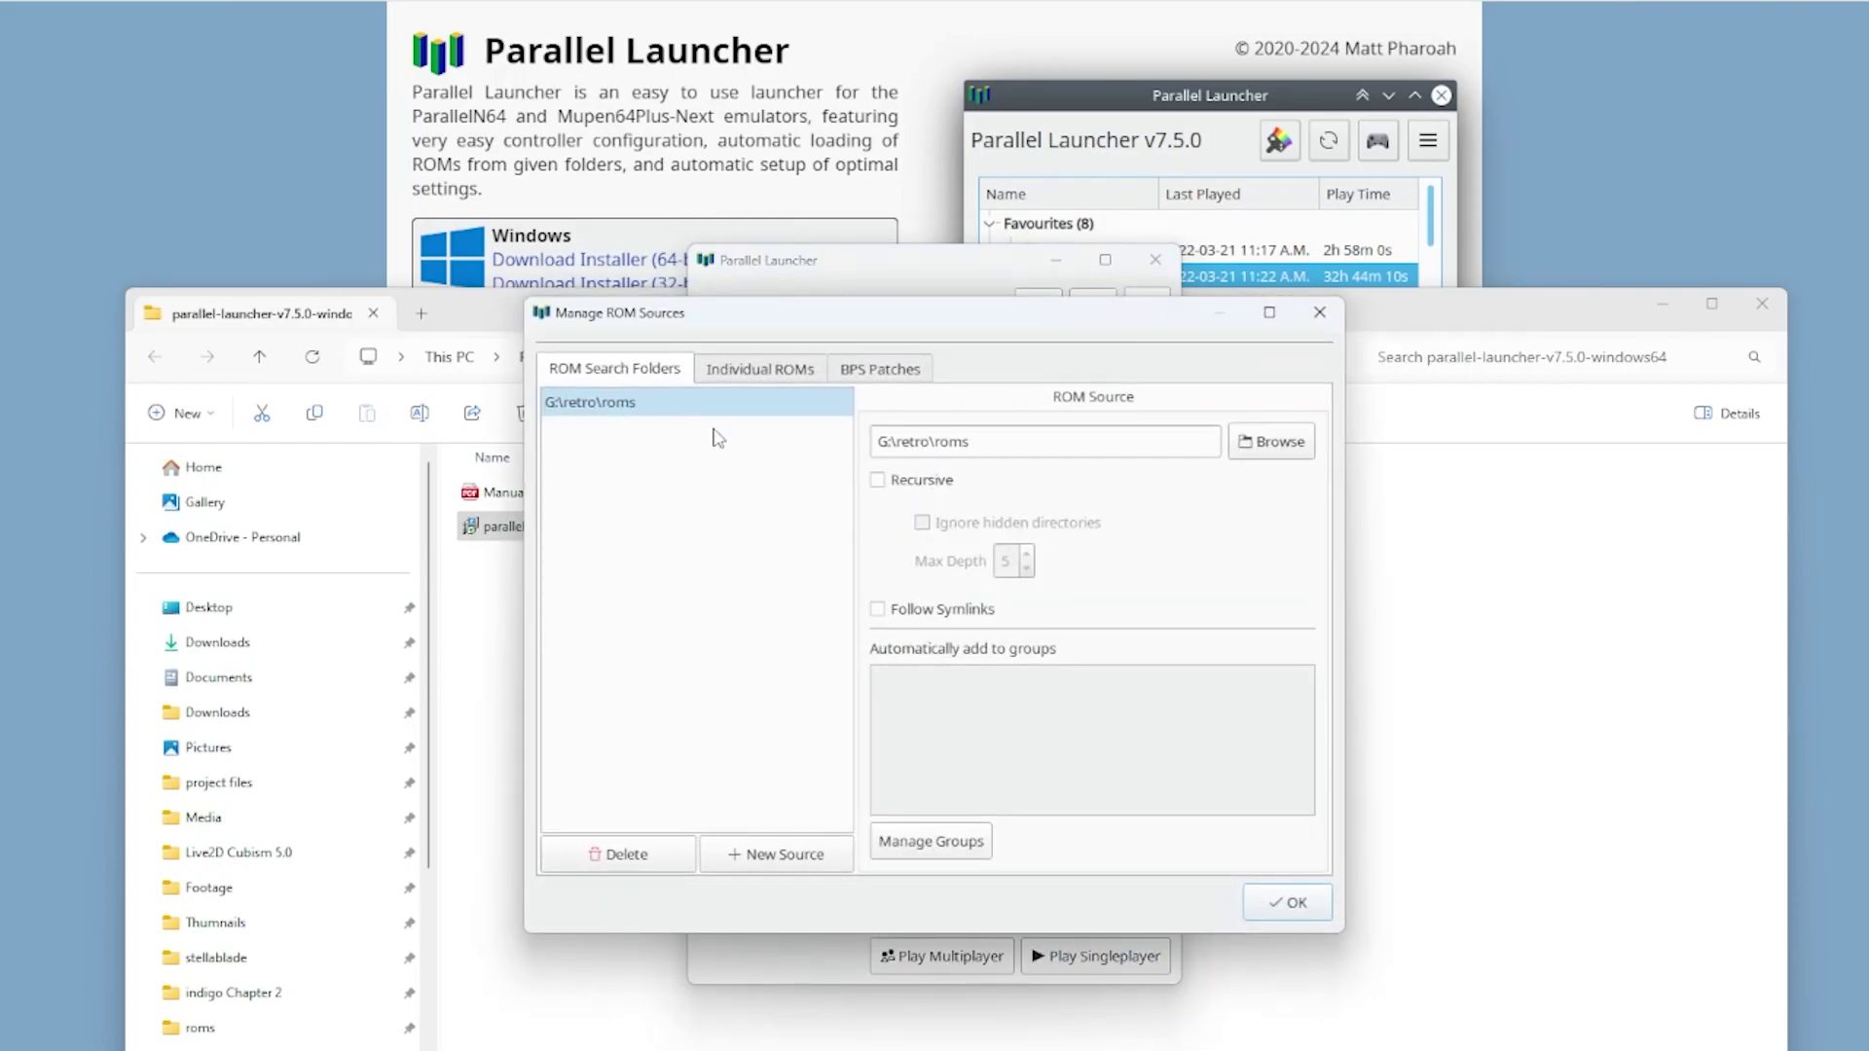
{"action": "left_click", "coordinate": [1298, 901]}
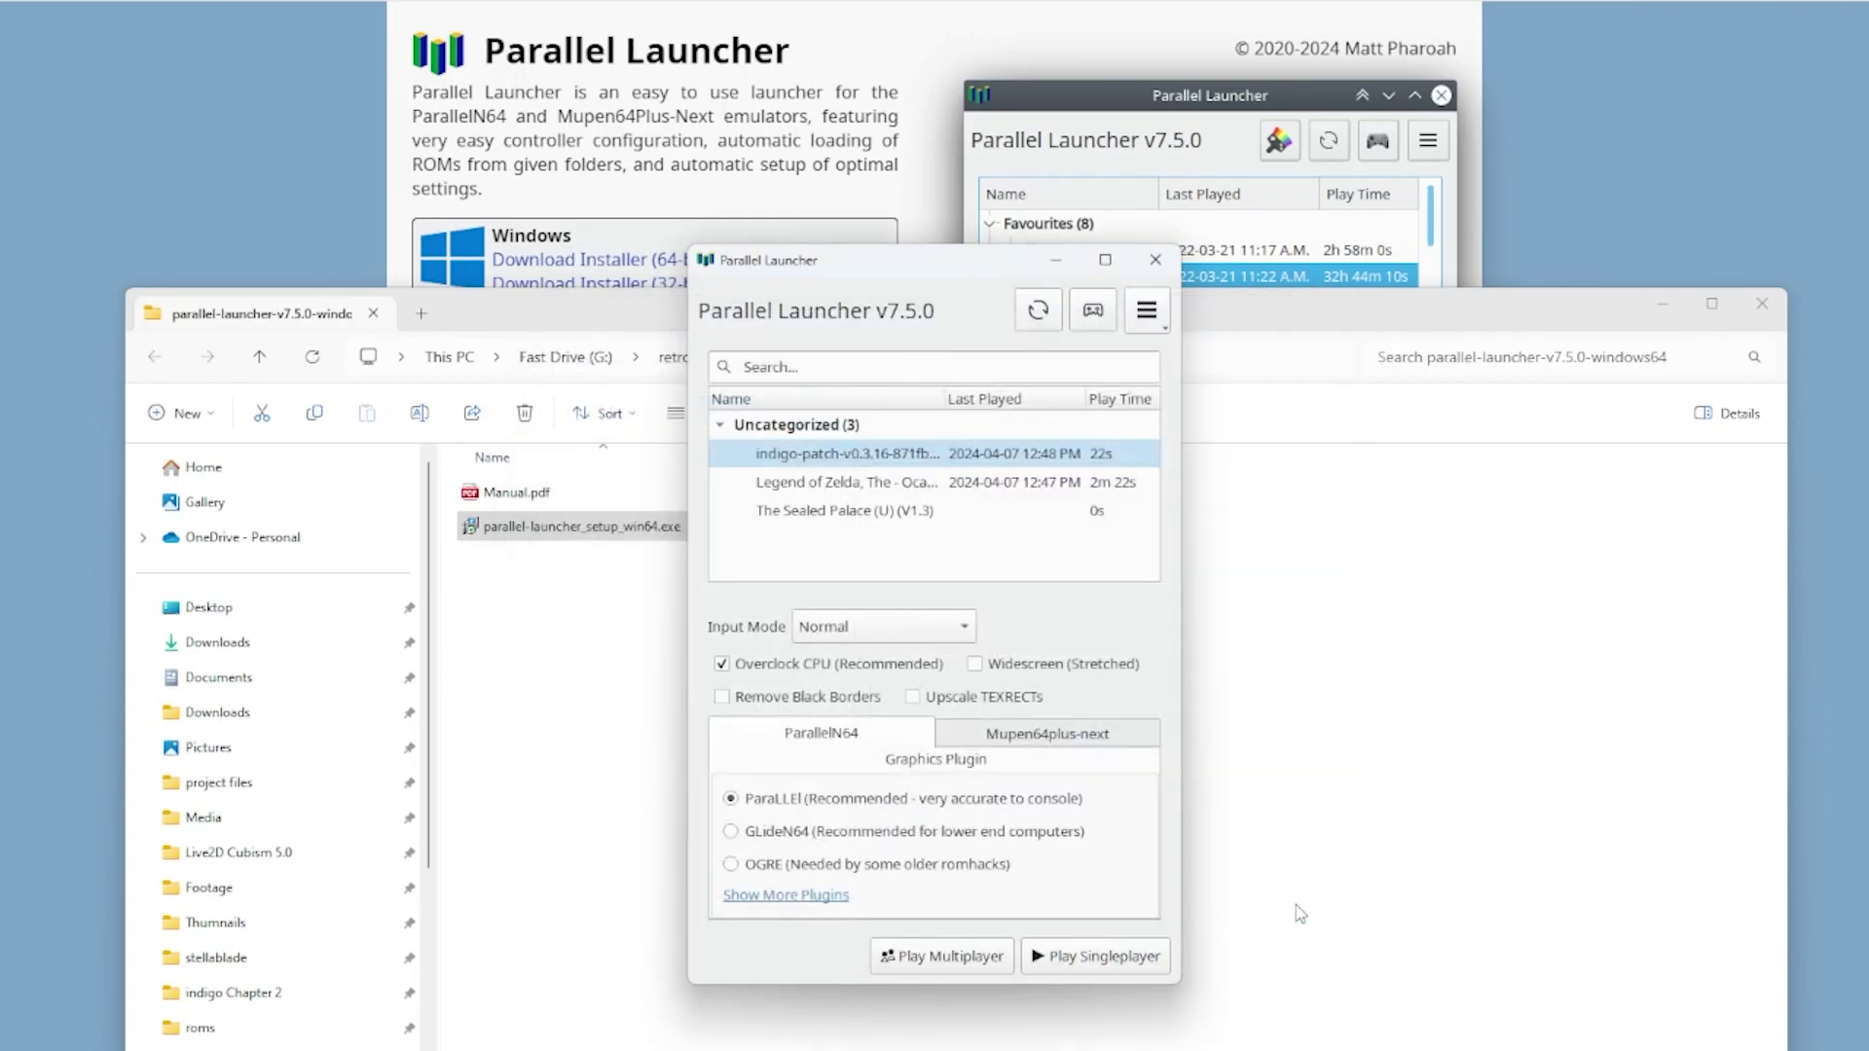
Step: Launch The Sealed Palace (U) (V1.3) from the game list, then exit the running game
{"action": "left_click", "coordinate": [851, 488]}
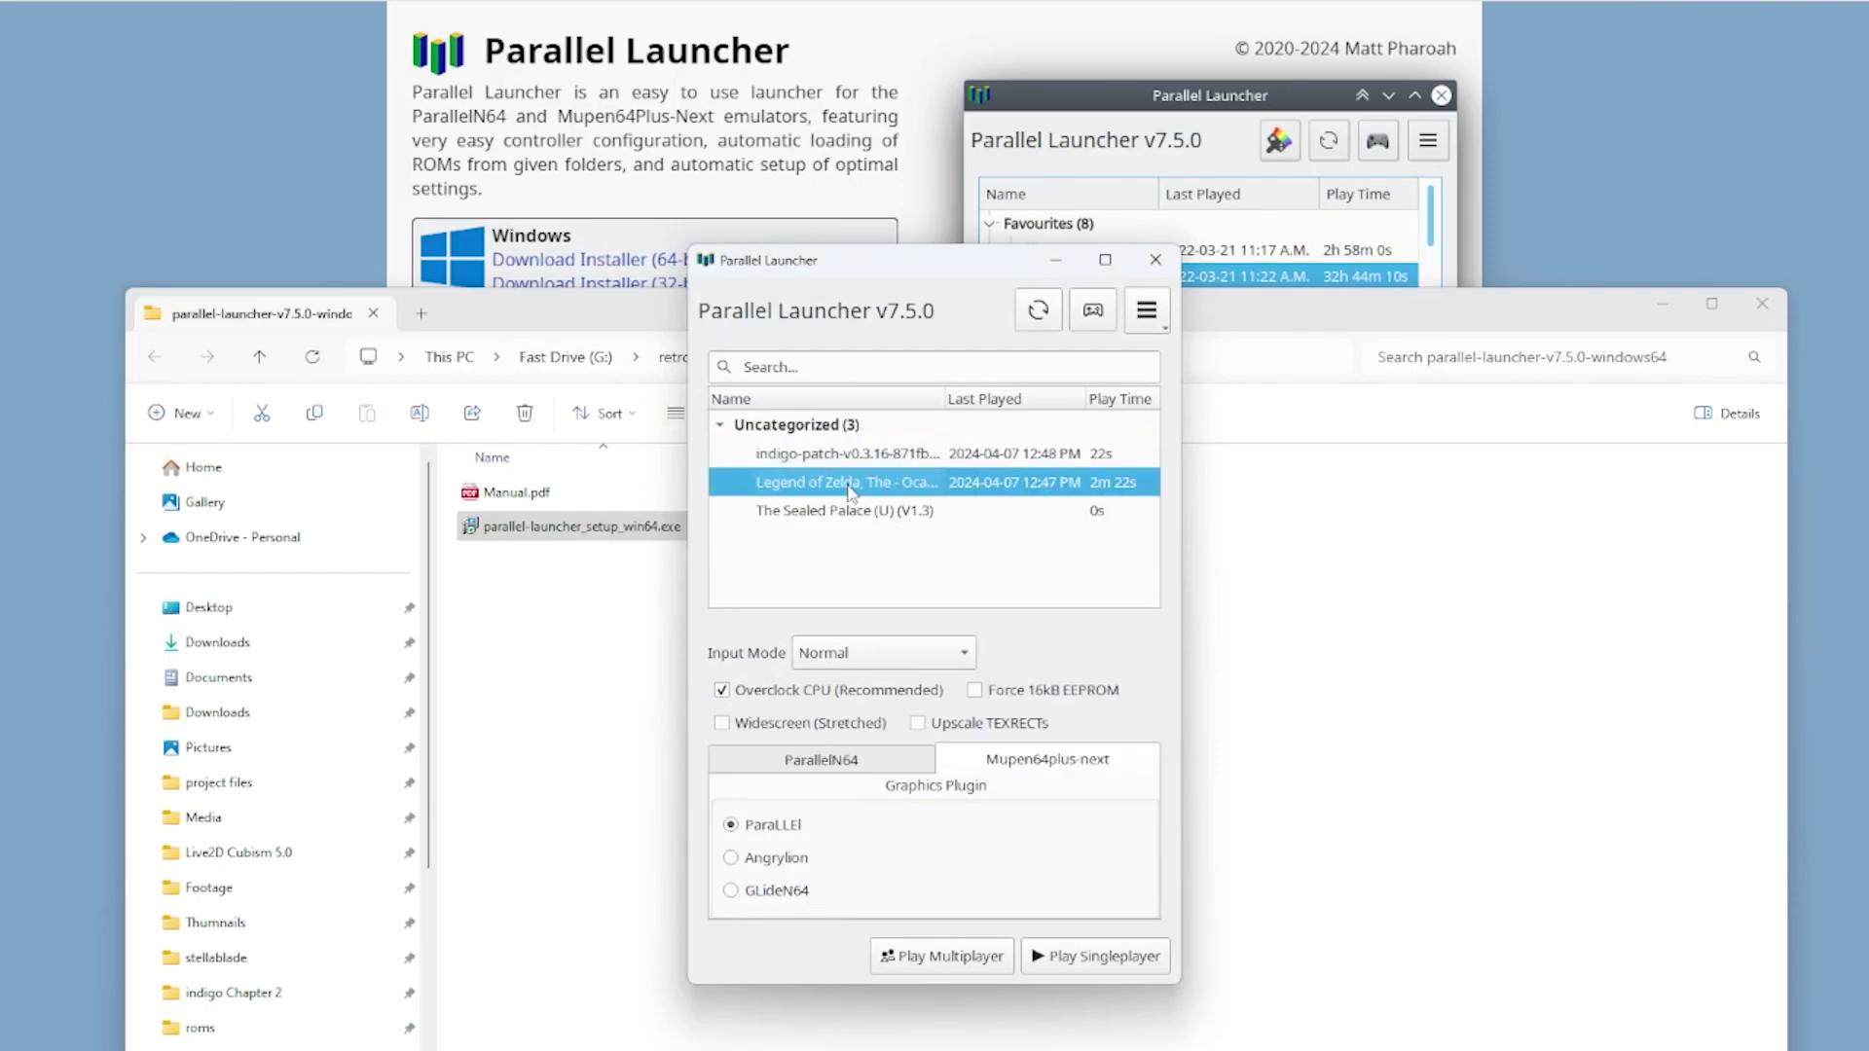
{"action": "left_click", "coordinate": [839, 511]}
{"action": "left_click", "coordinate": [845, 462]}
{"action": "left_click", "coordinate": [839, 511]}
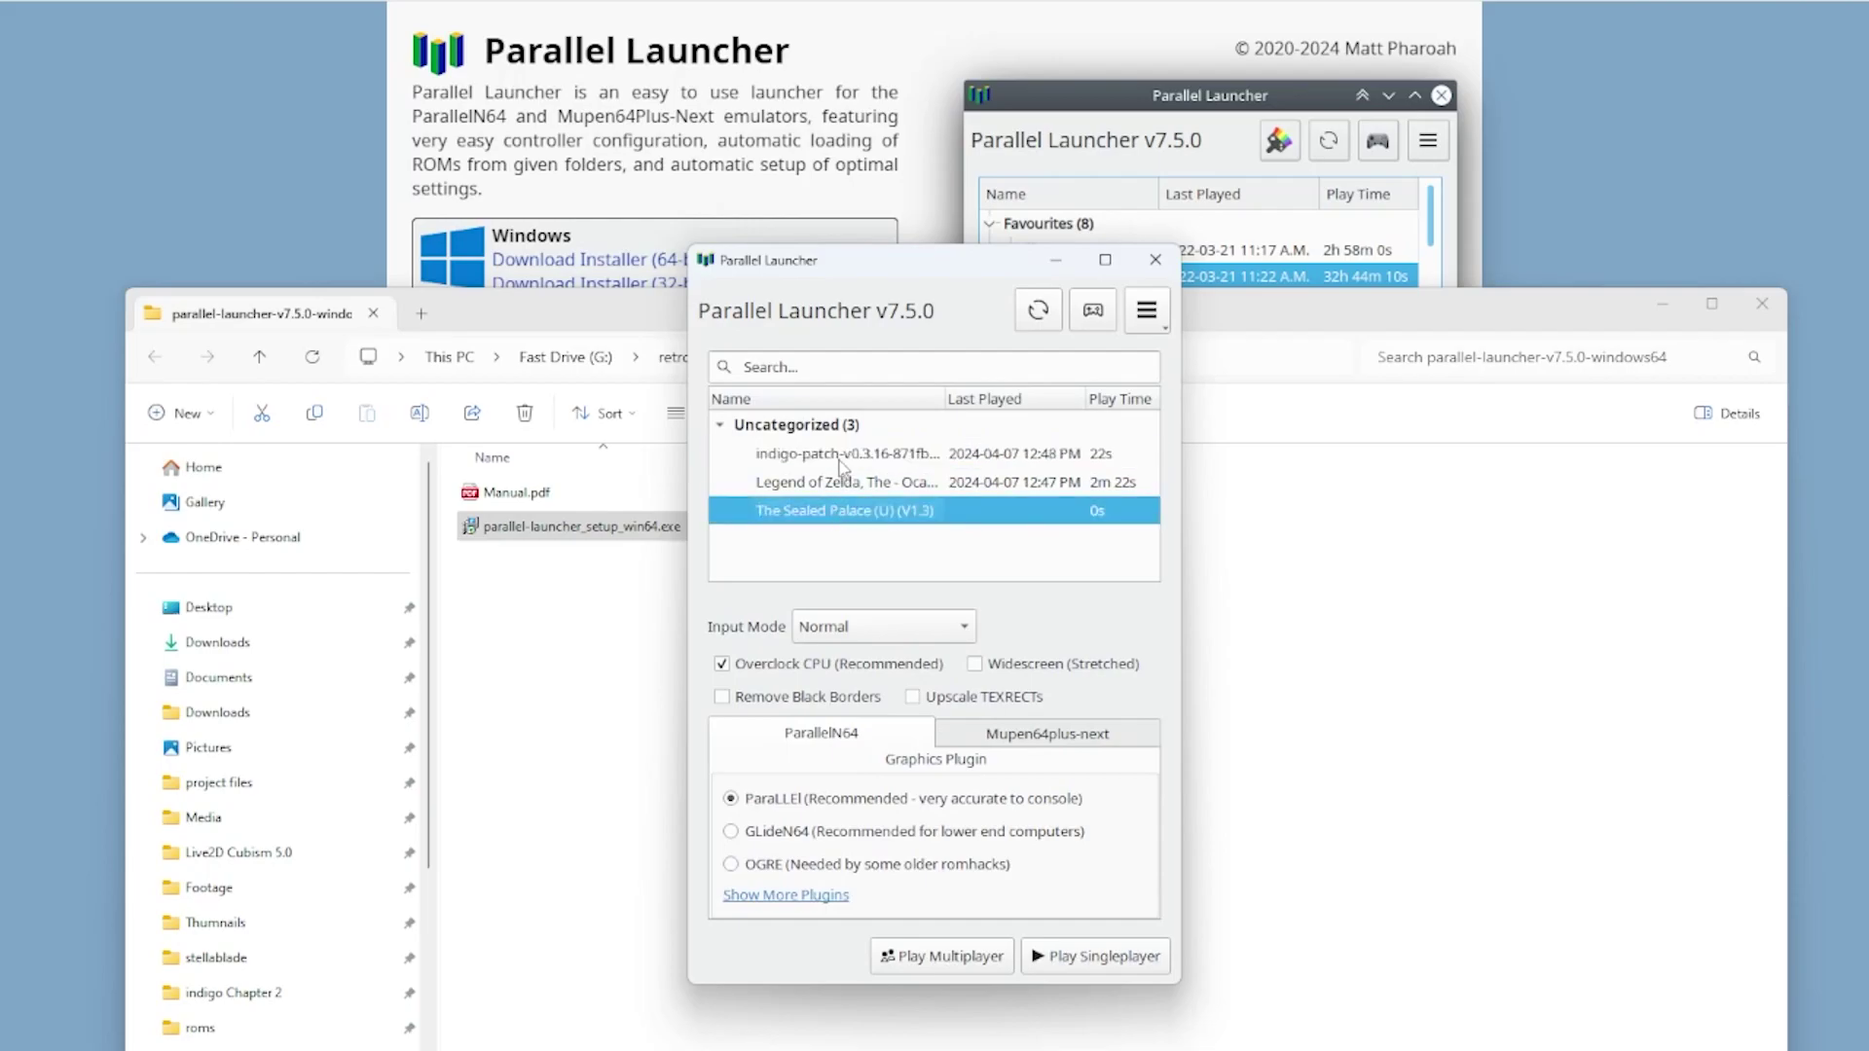
{"action": "left_click", "coordinate": [845, 461]}
{"action": "double_click", "coordinate": [839, 511]}
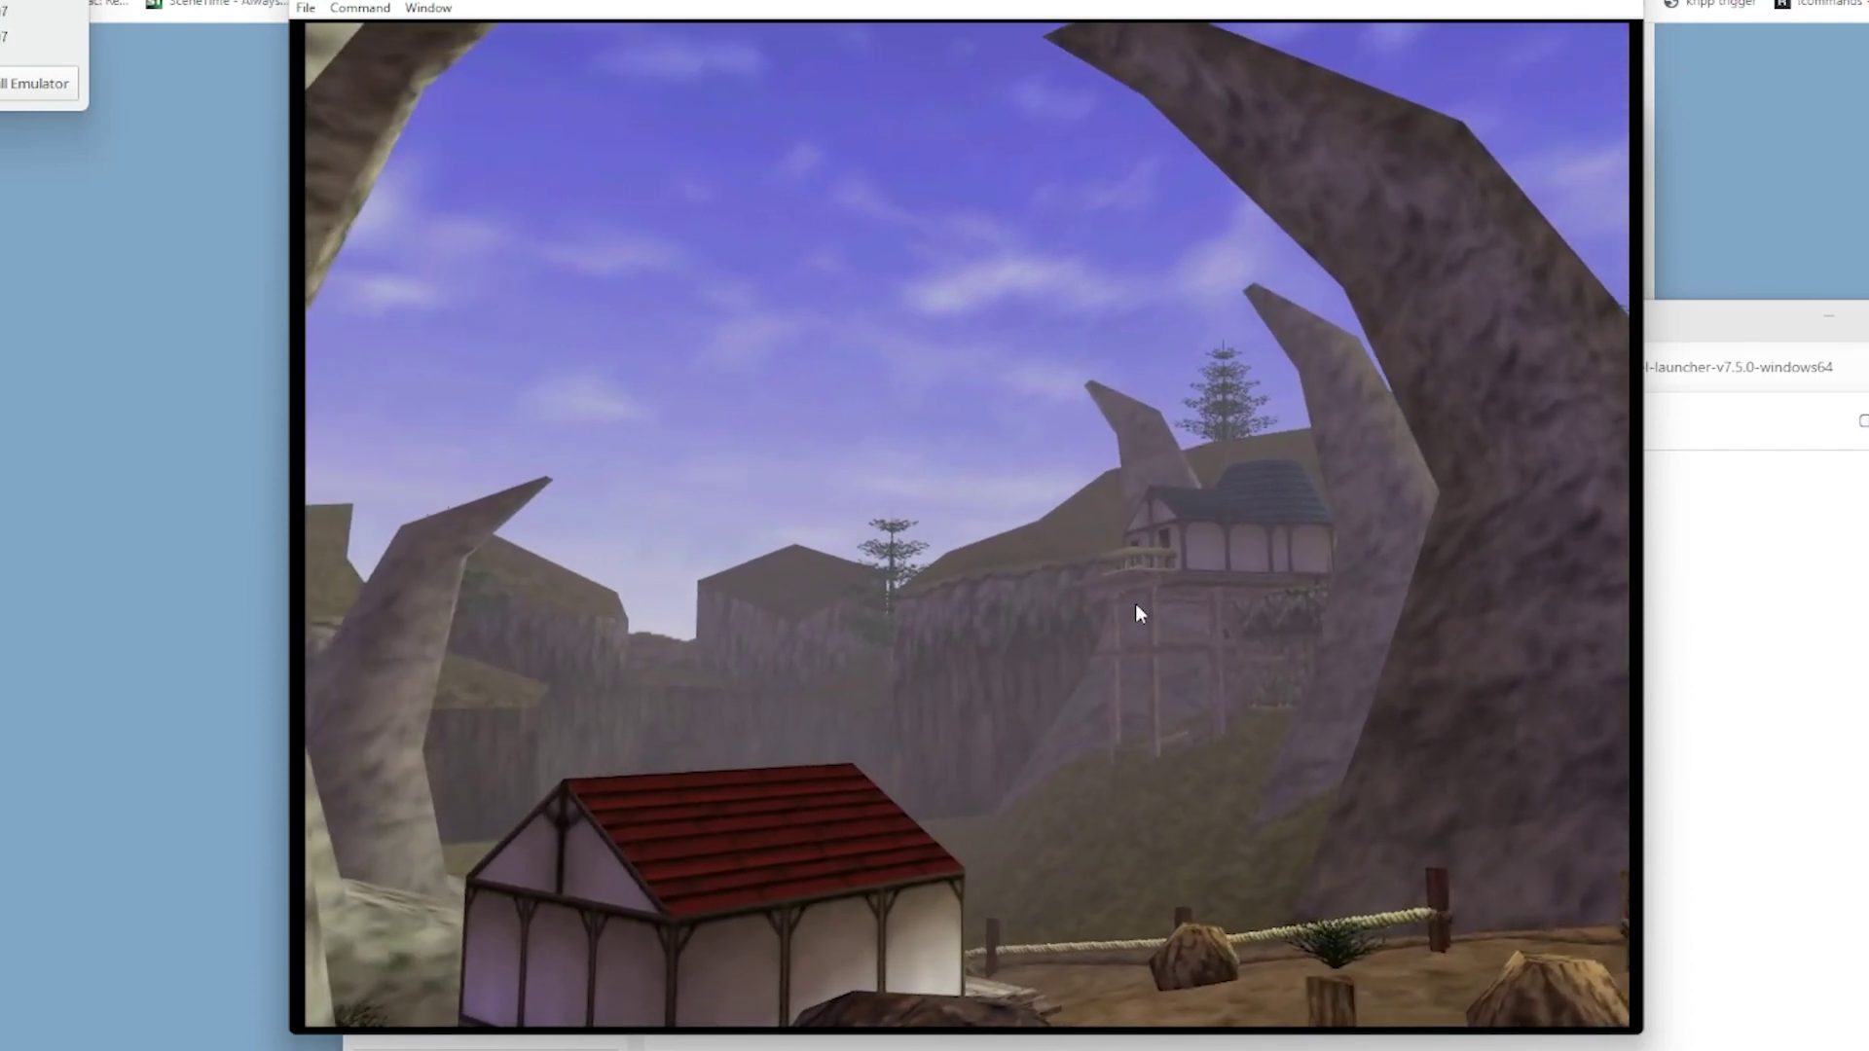
{"action": "key", "text": "Escape"}
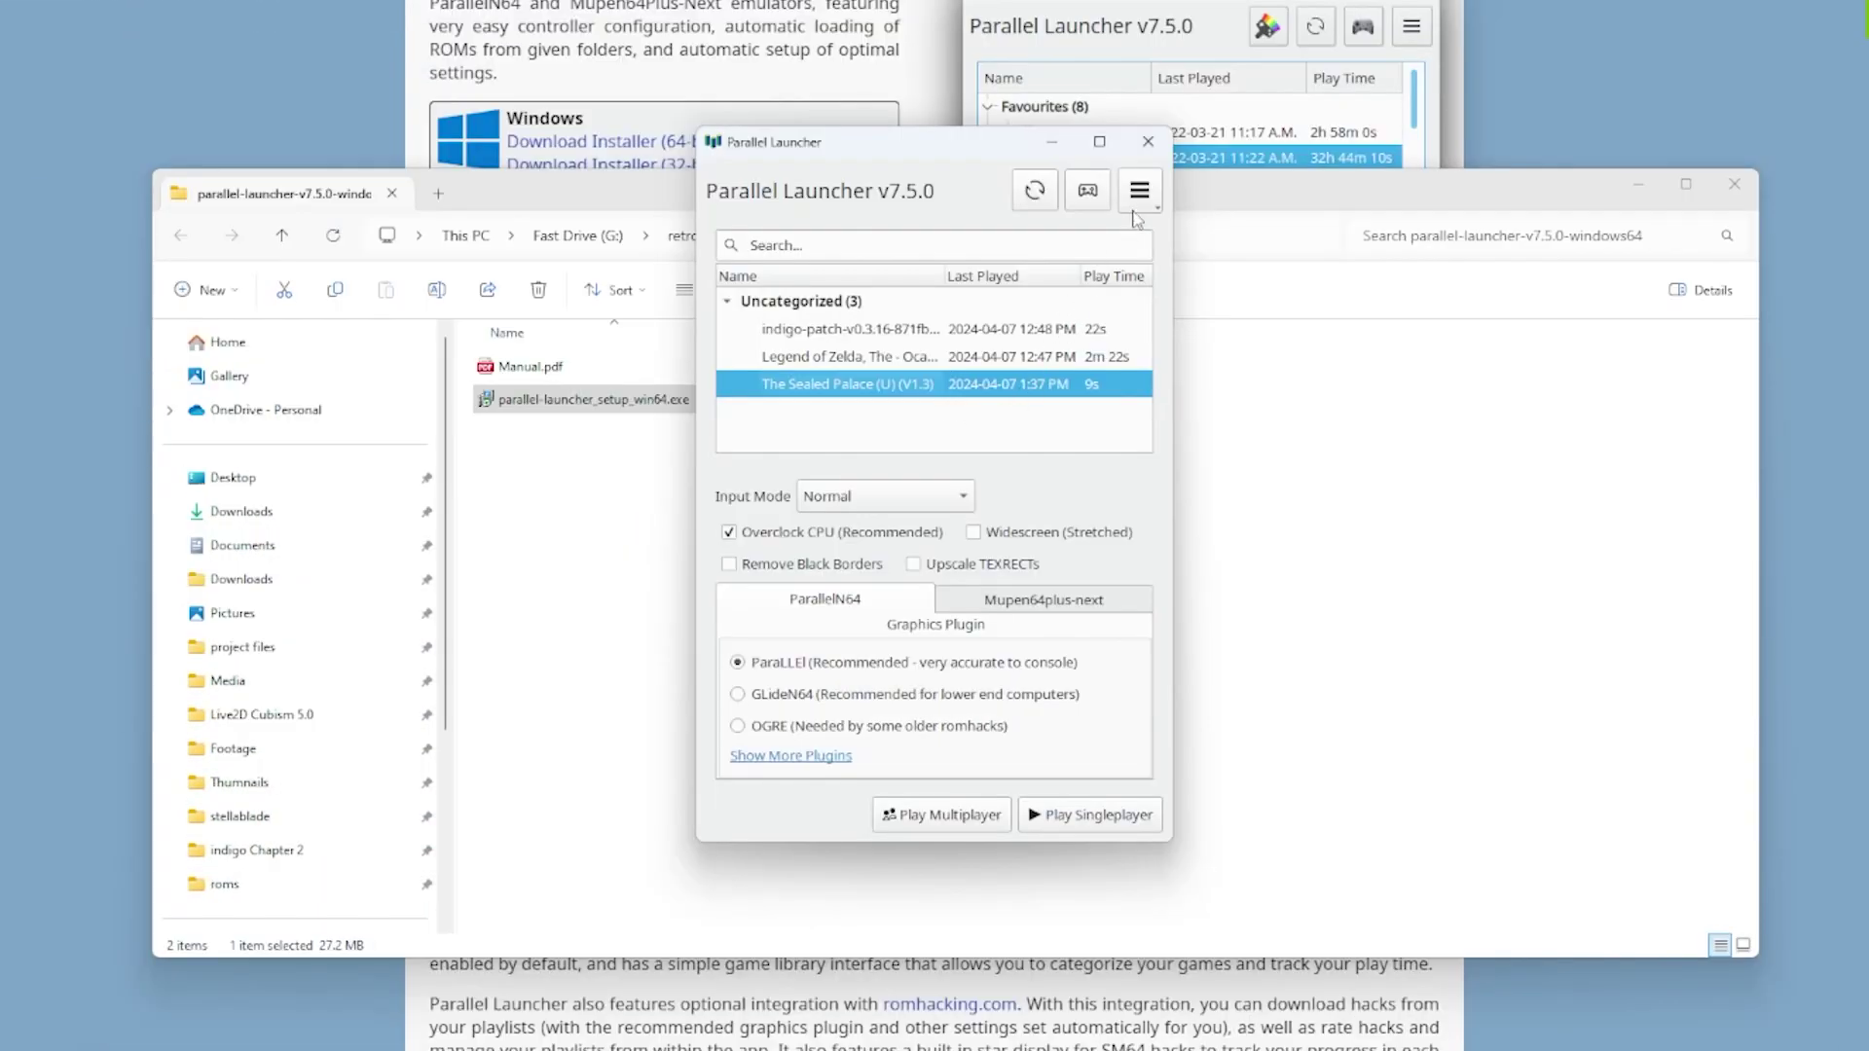
Step: Try to add SM64 Last Impact V1.2.bps from the roms folder as a single ROM
{"action": "left_click", "coordinate": [1139, 192]}
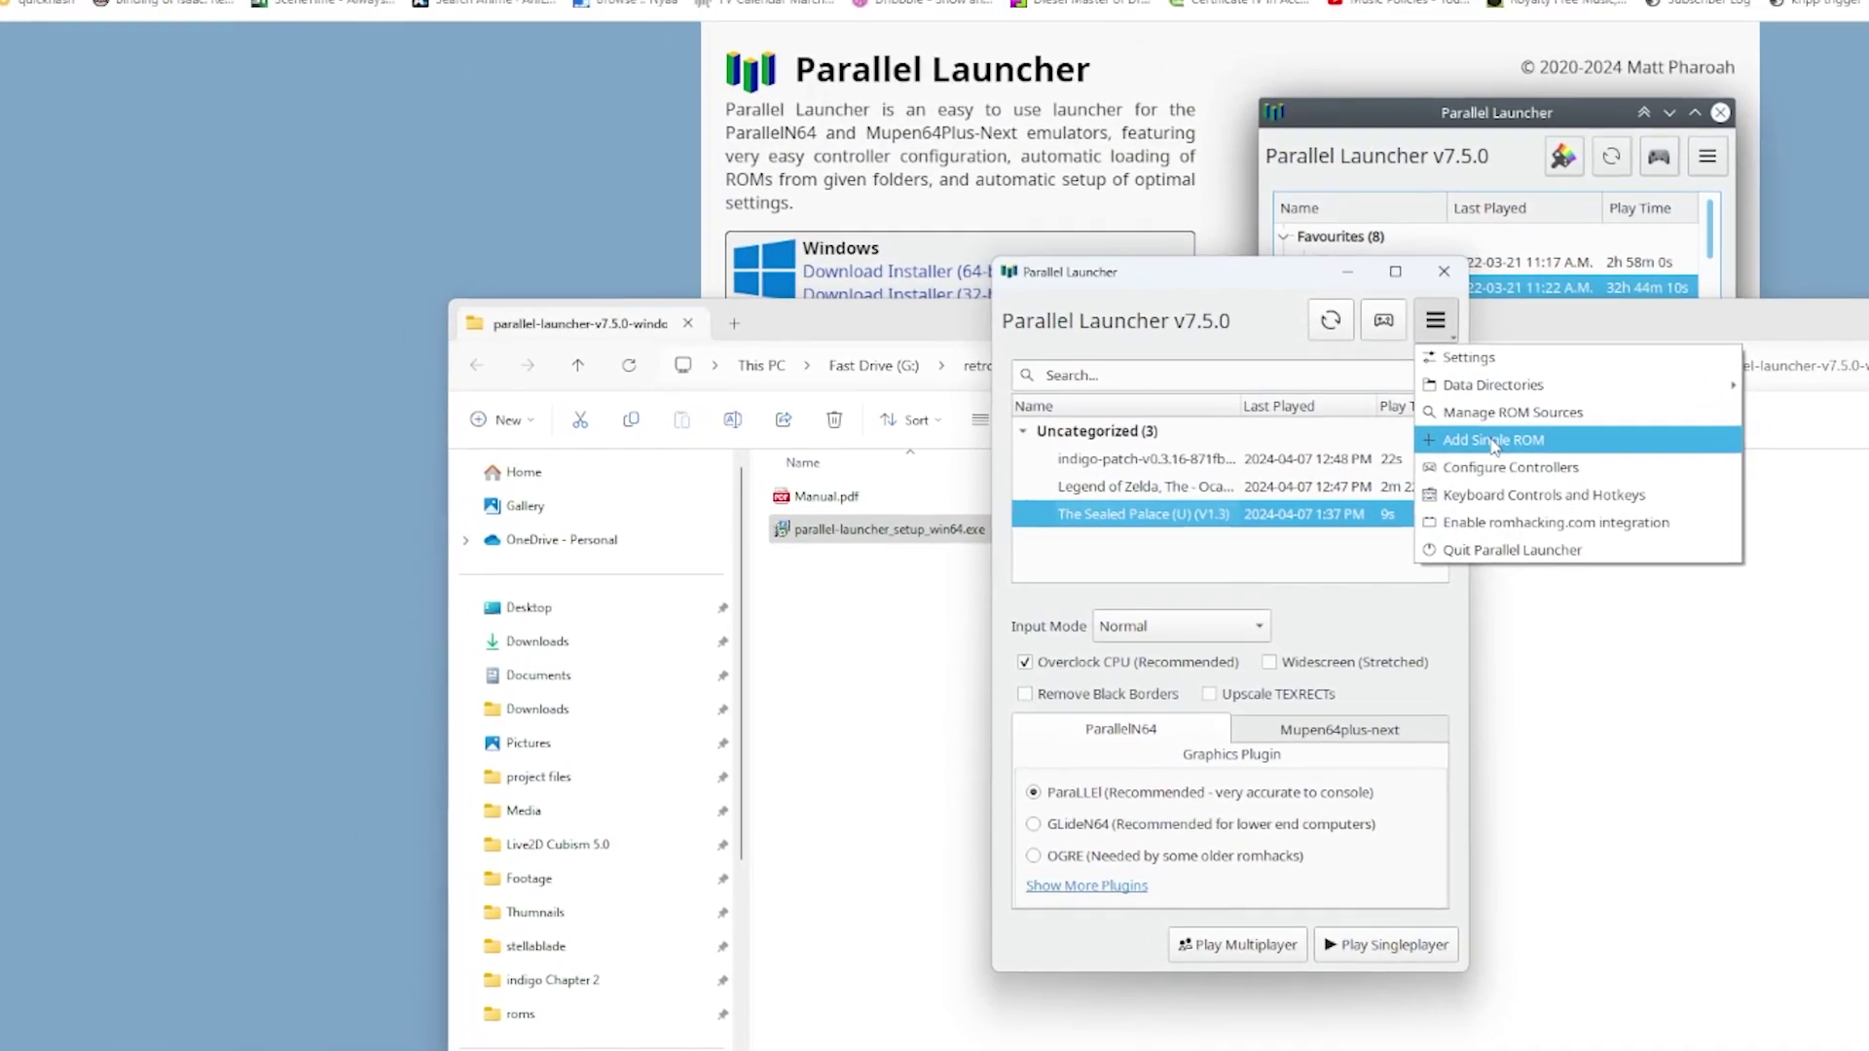
{"action": "left_click", "coordinate": [1495, 440]}
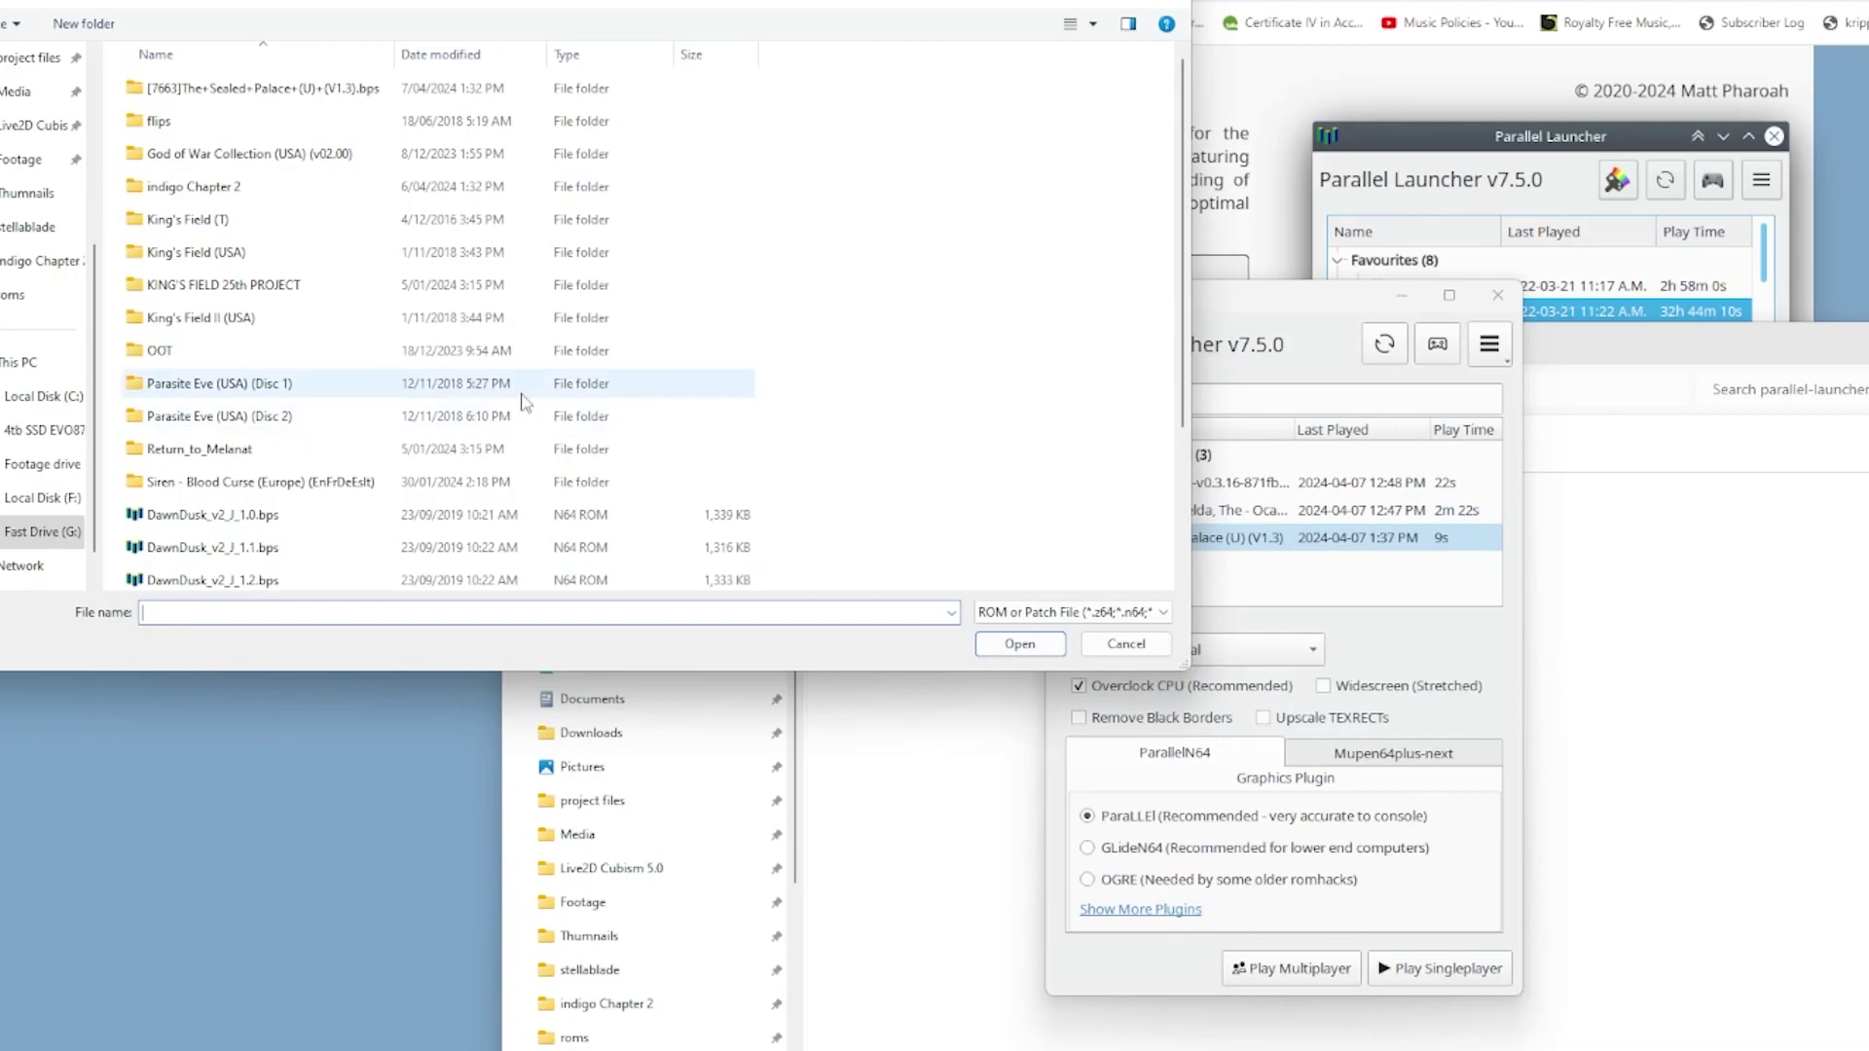
{"action": "scroll", "coordinate": [261, 409], "scroll_direction": "down", "scroll_amount": 2}
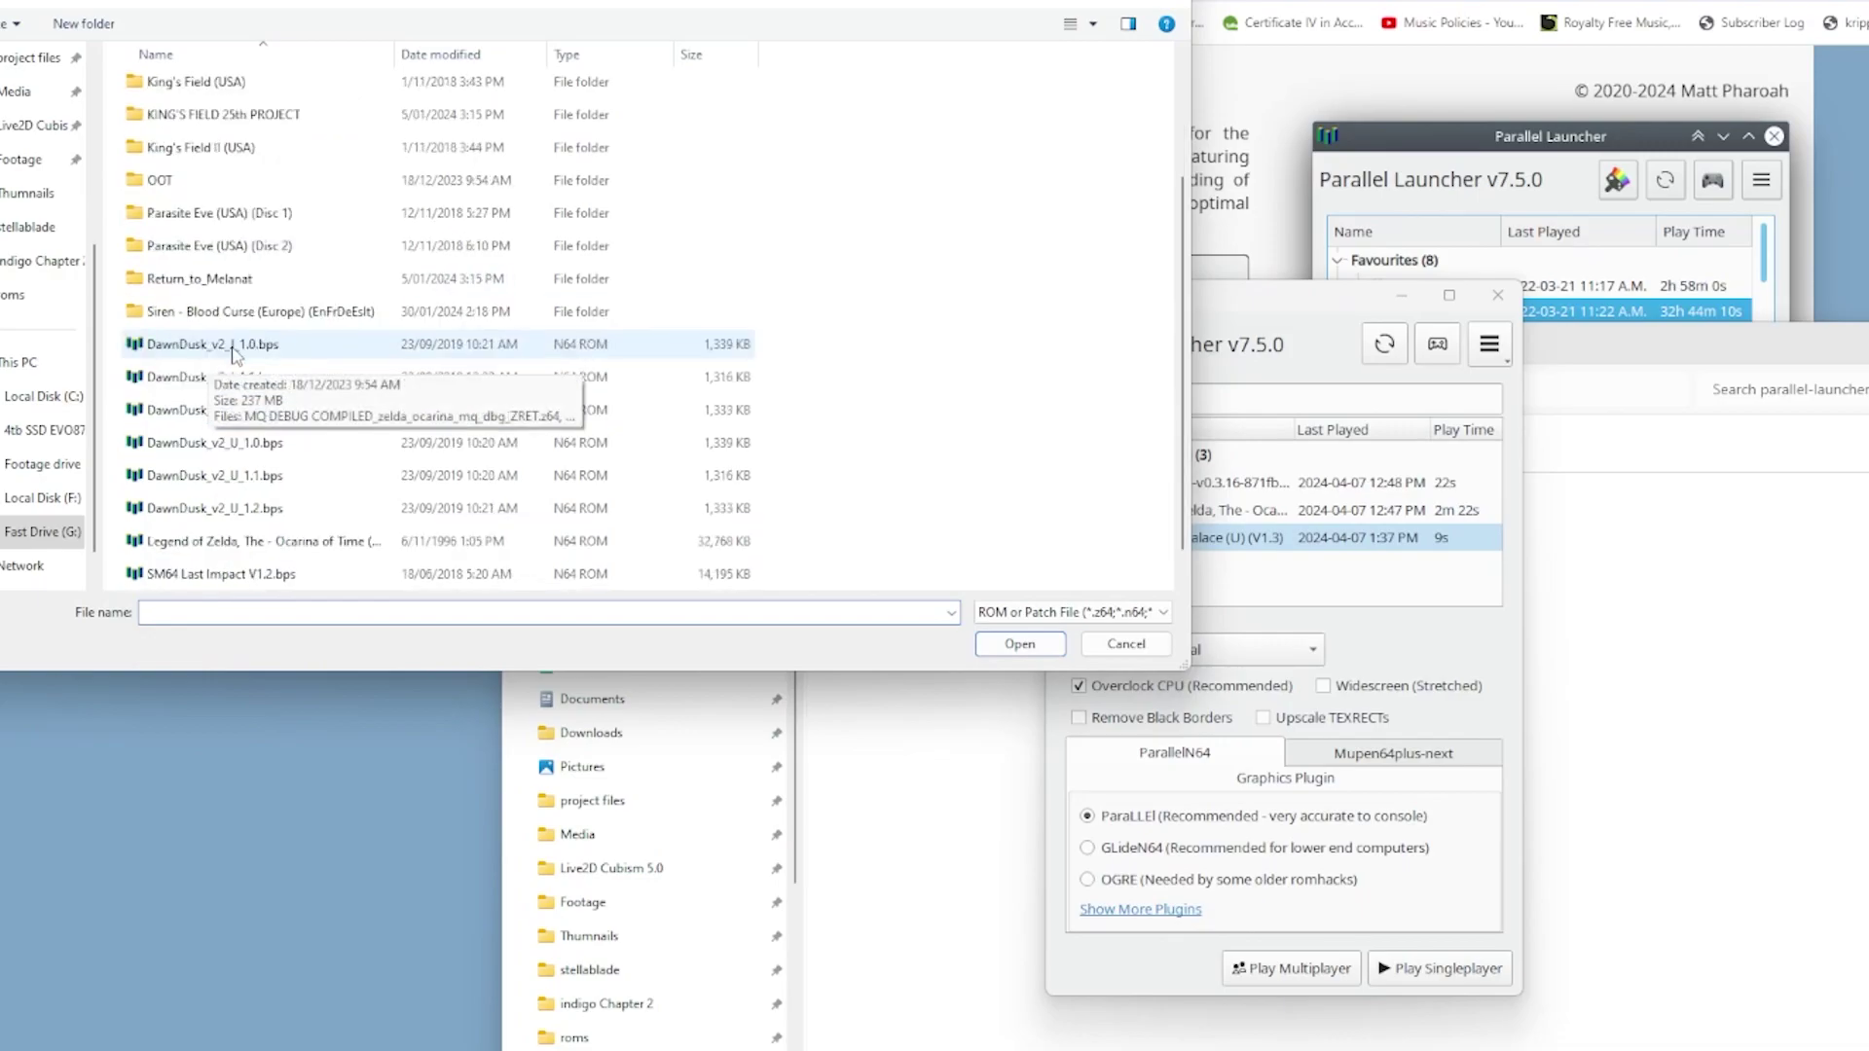
{"action": "left_click", "coordinate": [246, 545]}
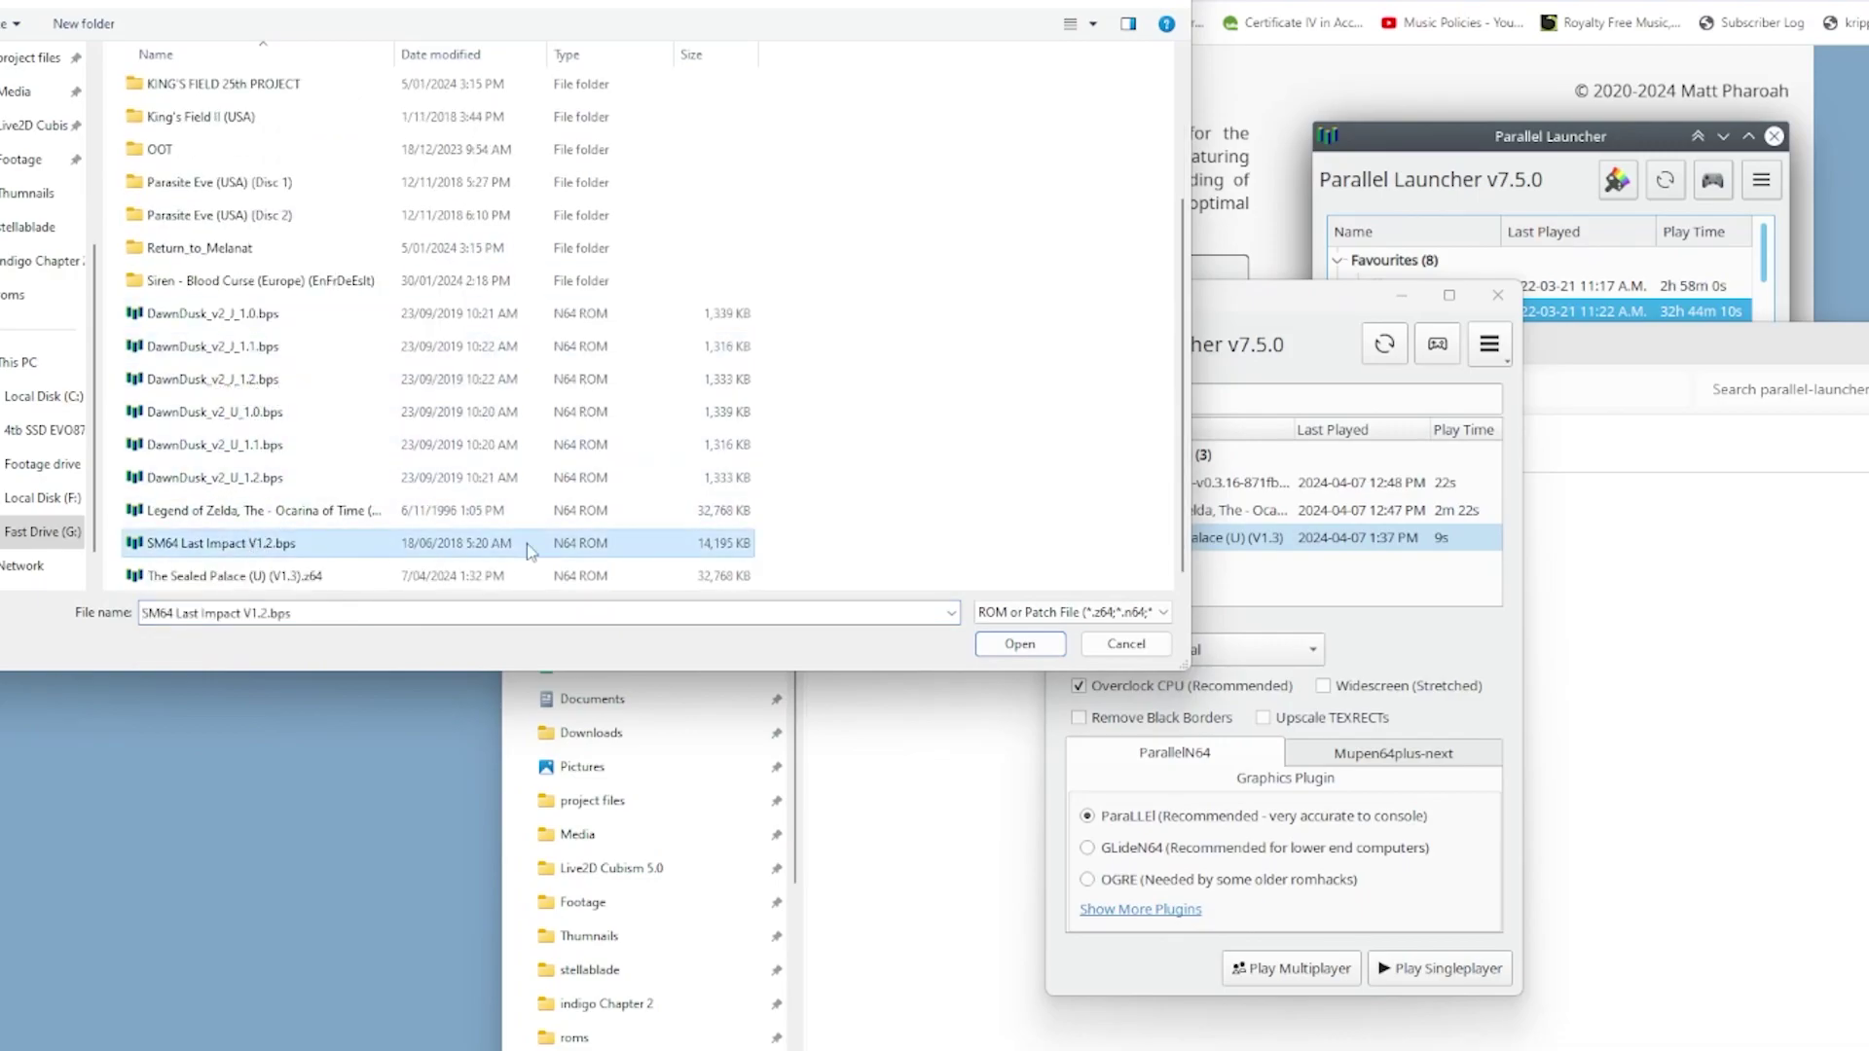
{"action": "left_click", "coordinate": [1022, 650]}
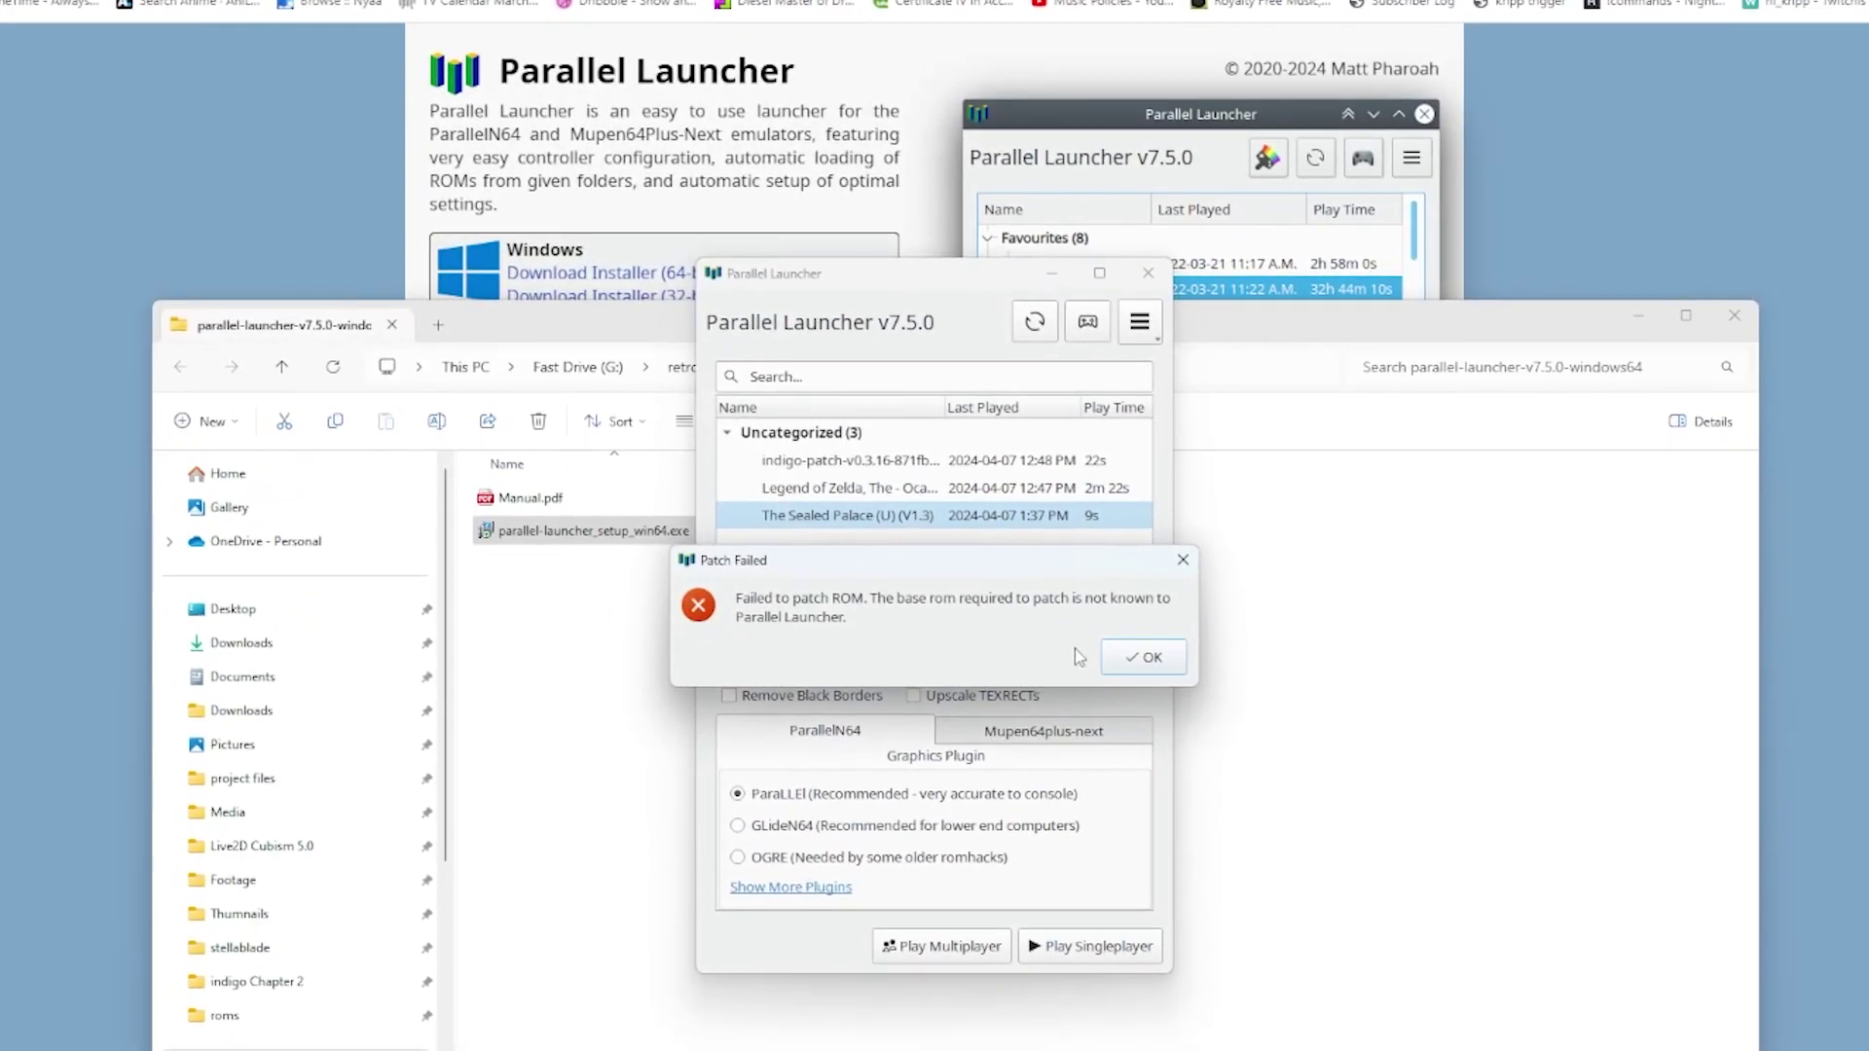
{"action": "left_click", "coordinate": [1155, 669]}
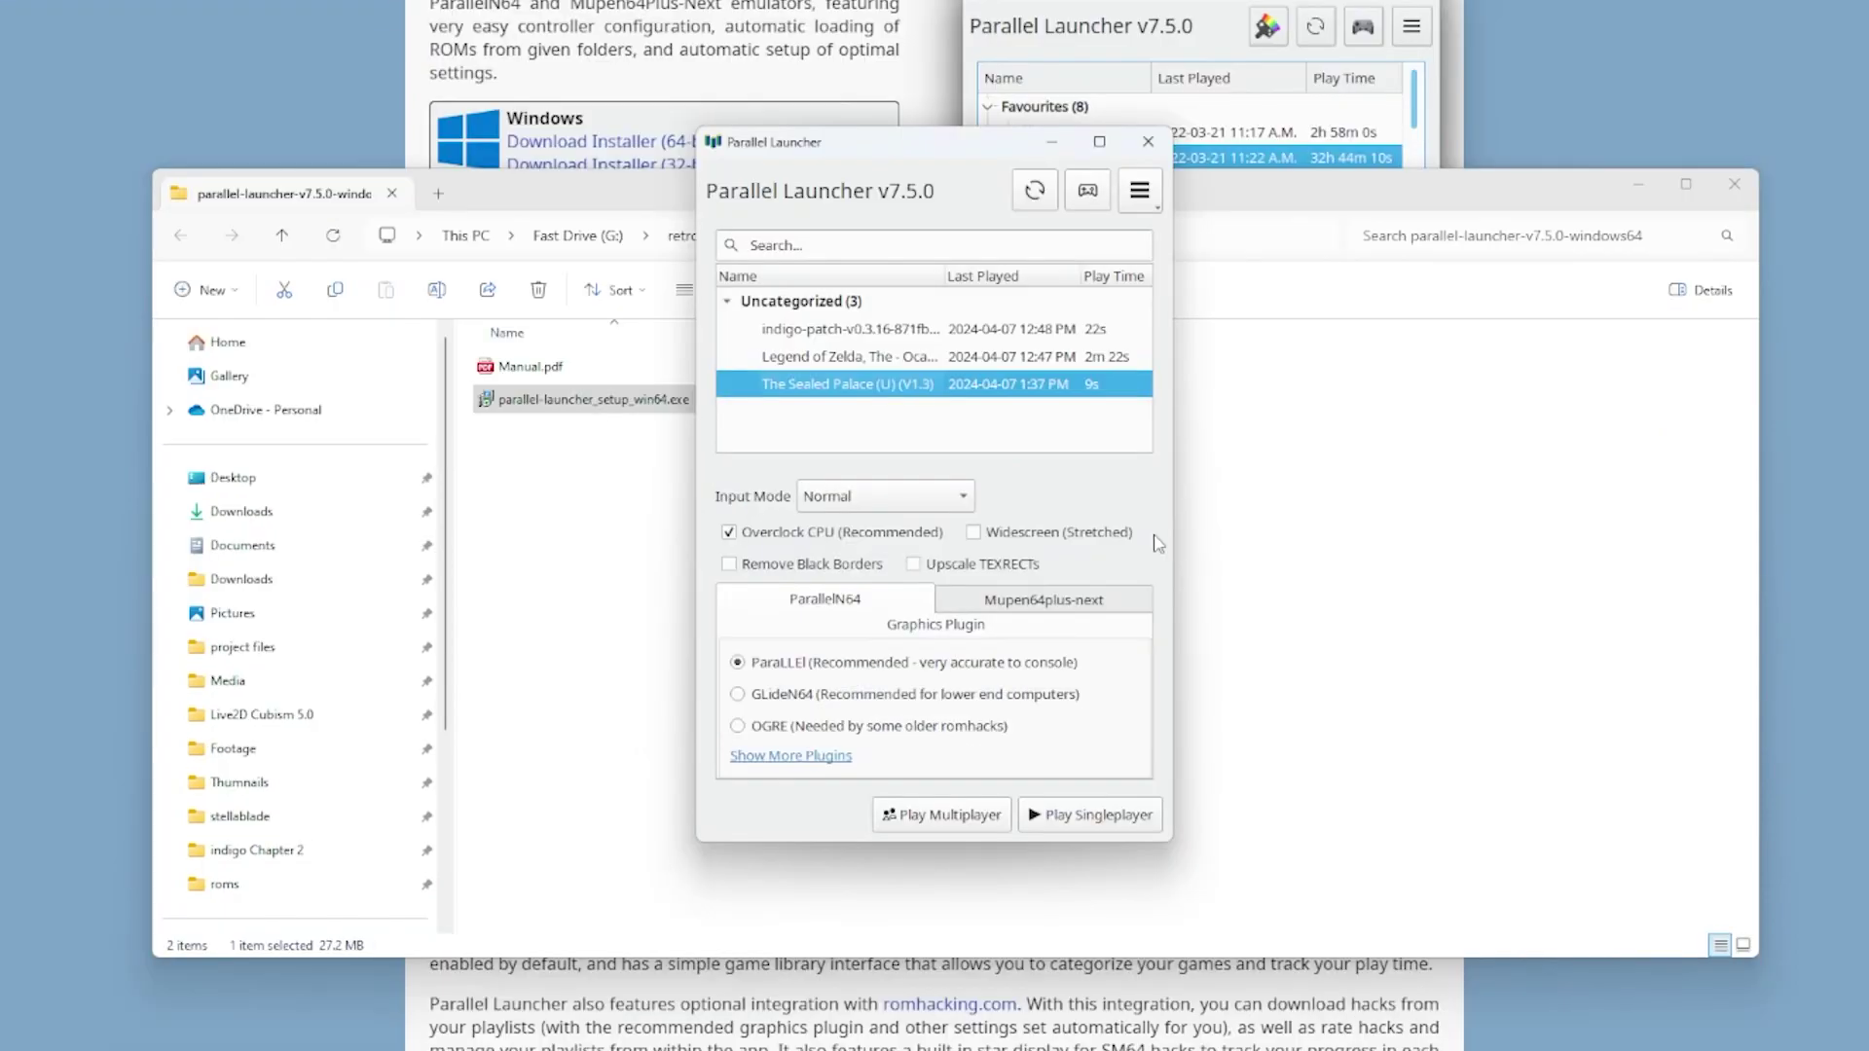
{"action": "left_click", "coordinate": [1137, 199]}
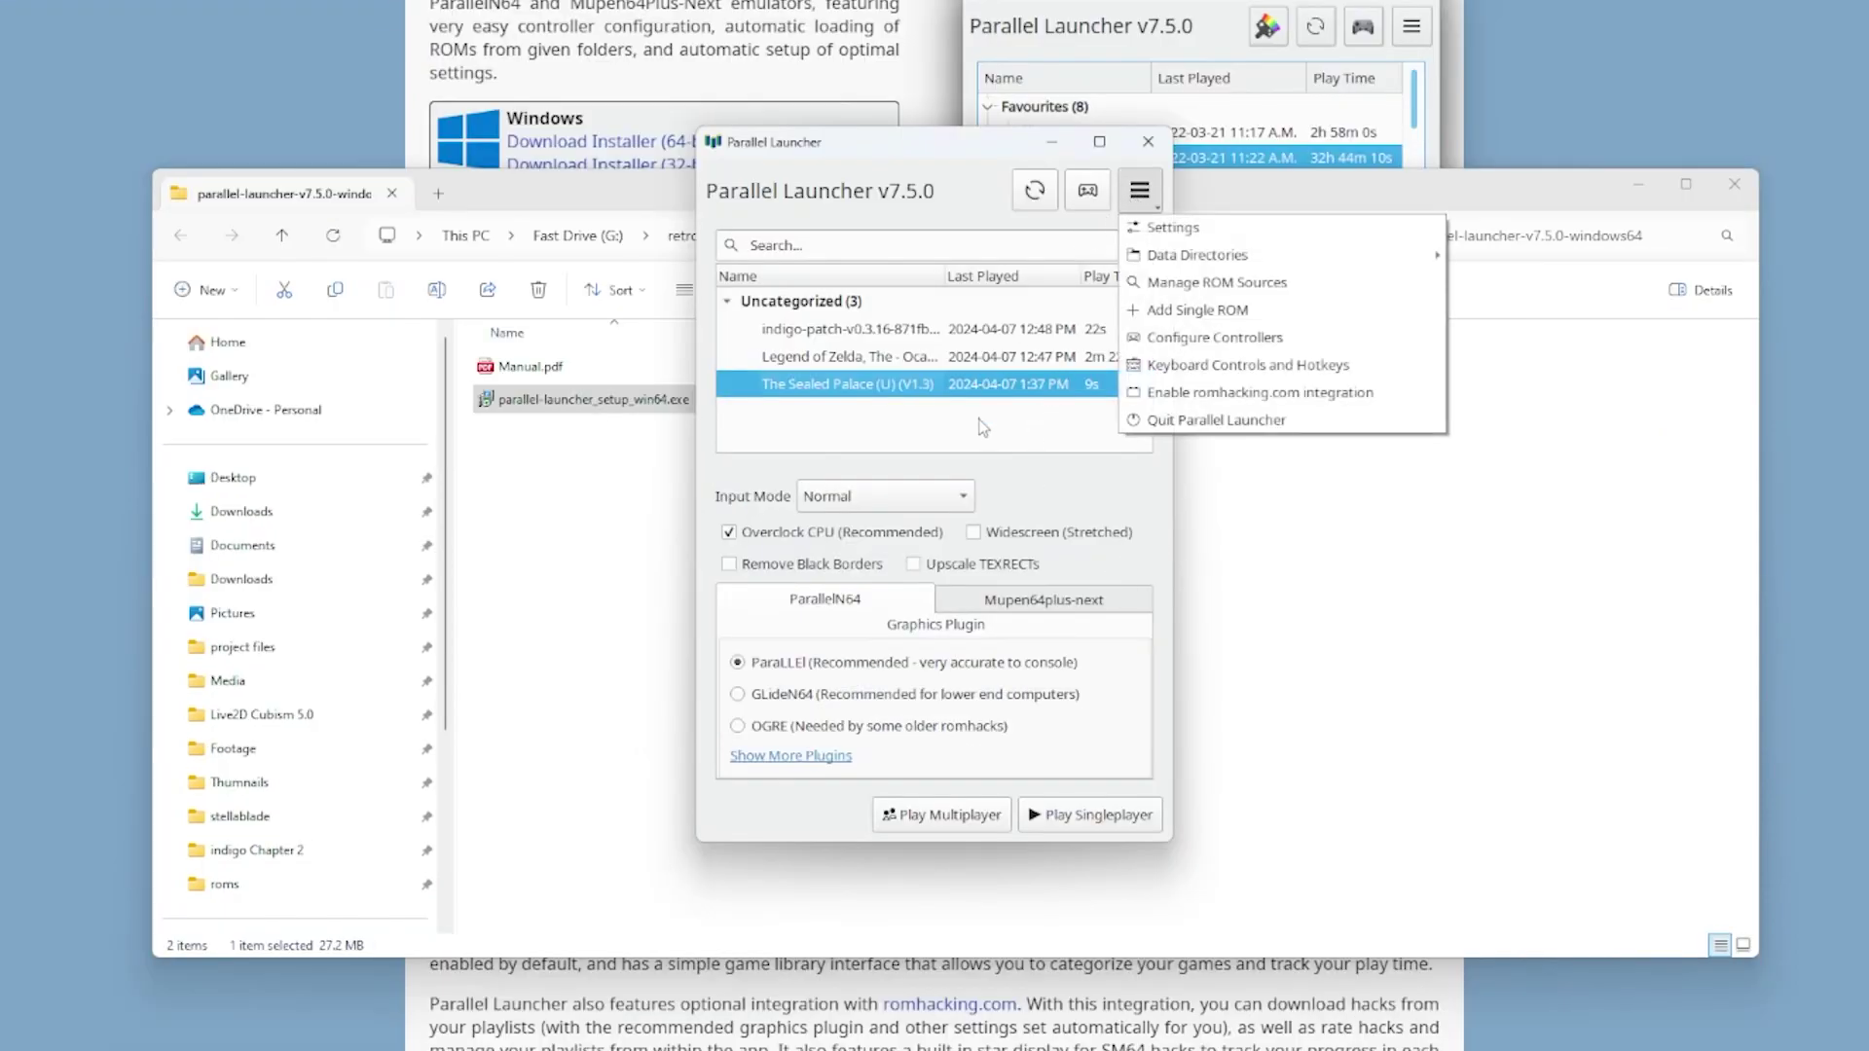
{"action": "left_click", "coordinate": [969, 430]}
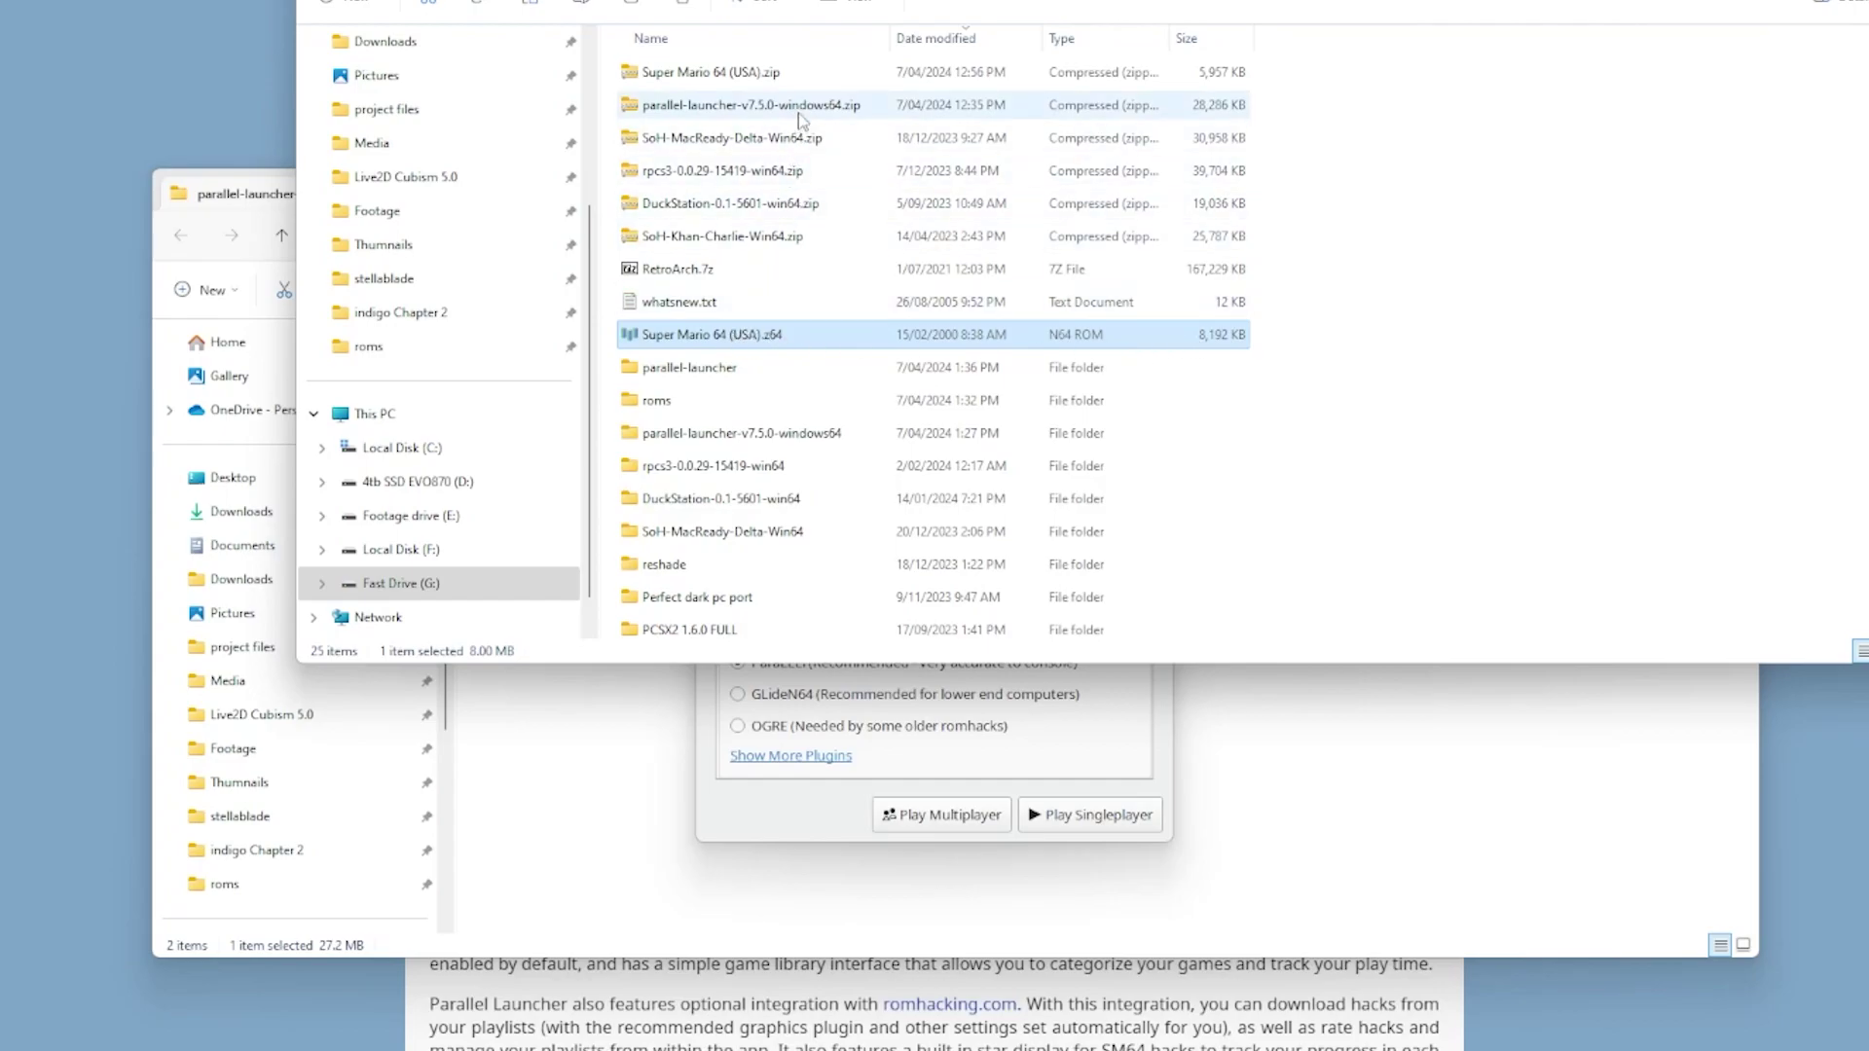
Step: Look through the roms folder in File Explorer for the patch files and return to Parallel Launcher
{"action": "double_click", "coordinate": [742, 402]}
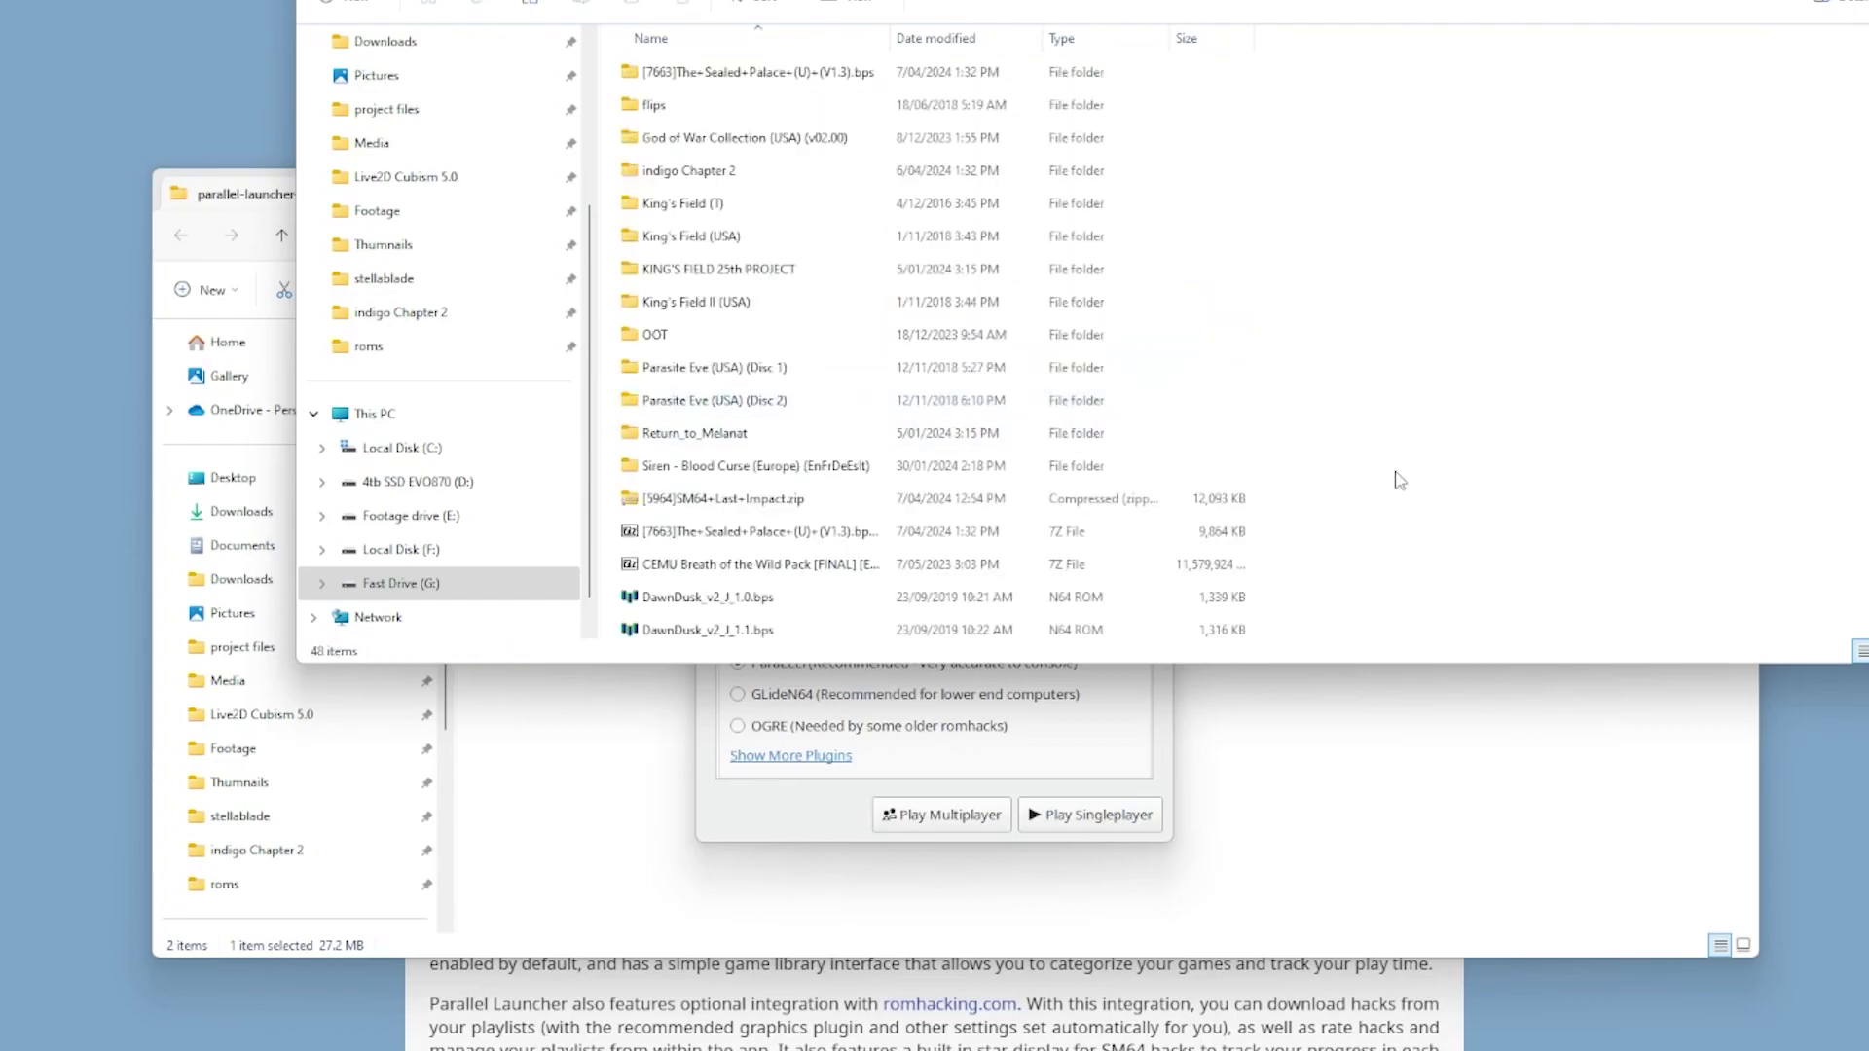
{"action": "scroll", "coordinate": [1399, 480], "scroll_direction": "down", "scroll_amount": 5}
{"action": "left_click", "coordinate": [1134, 876]}
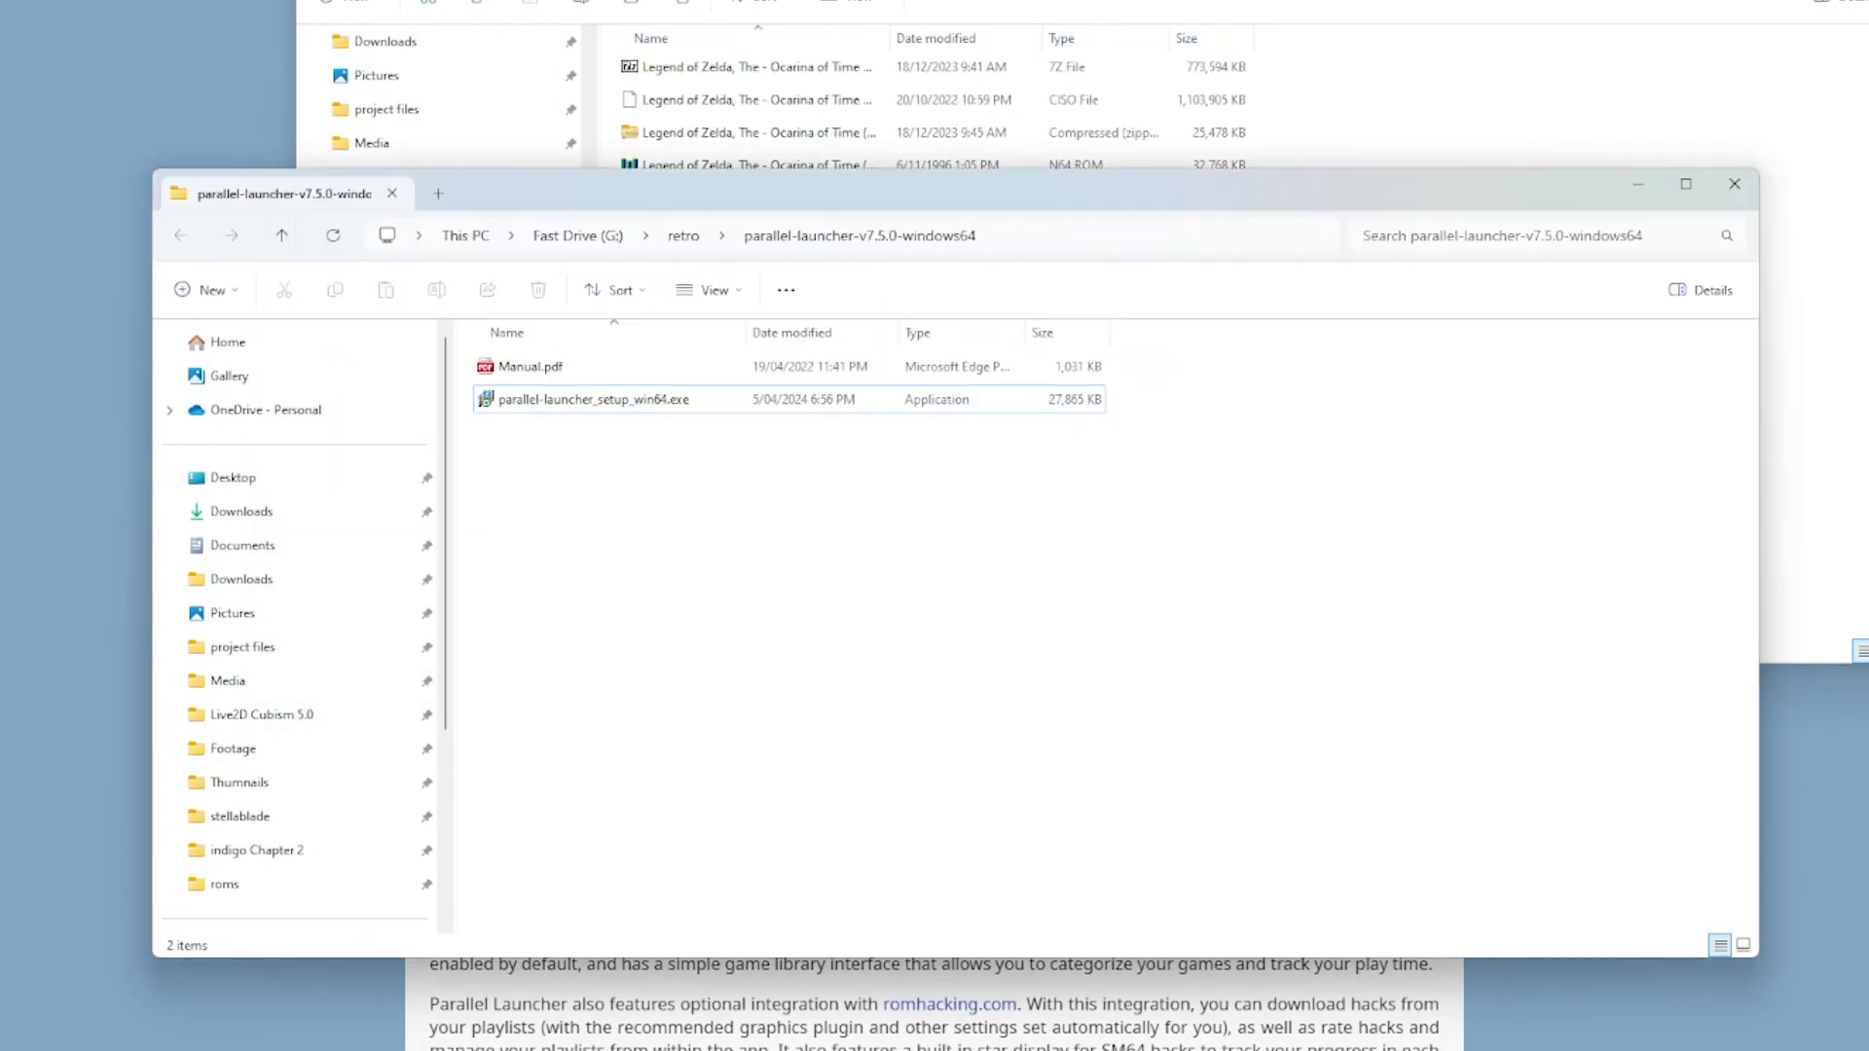
{"action": "left_click", "coordinate": [1036, 194]}
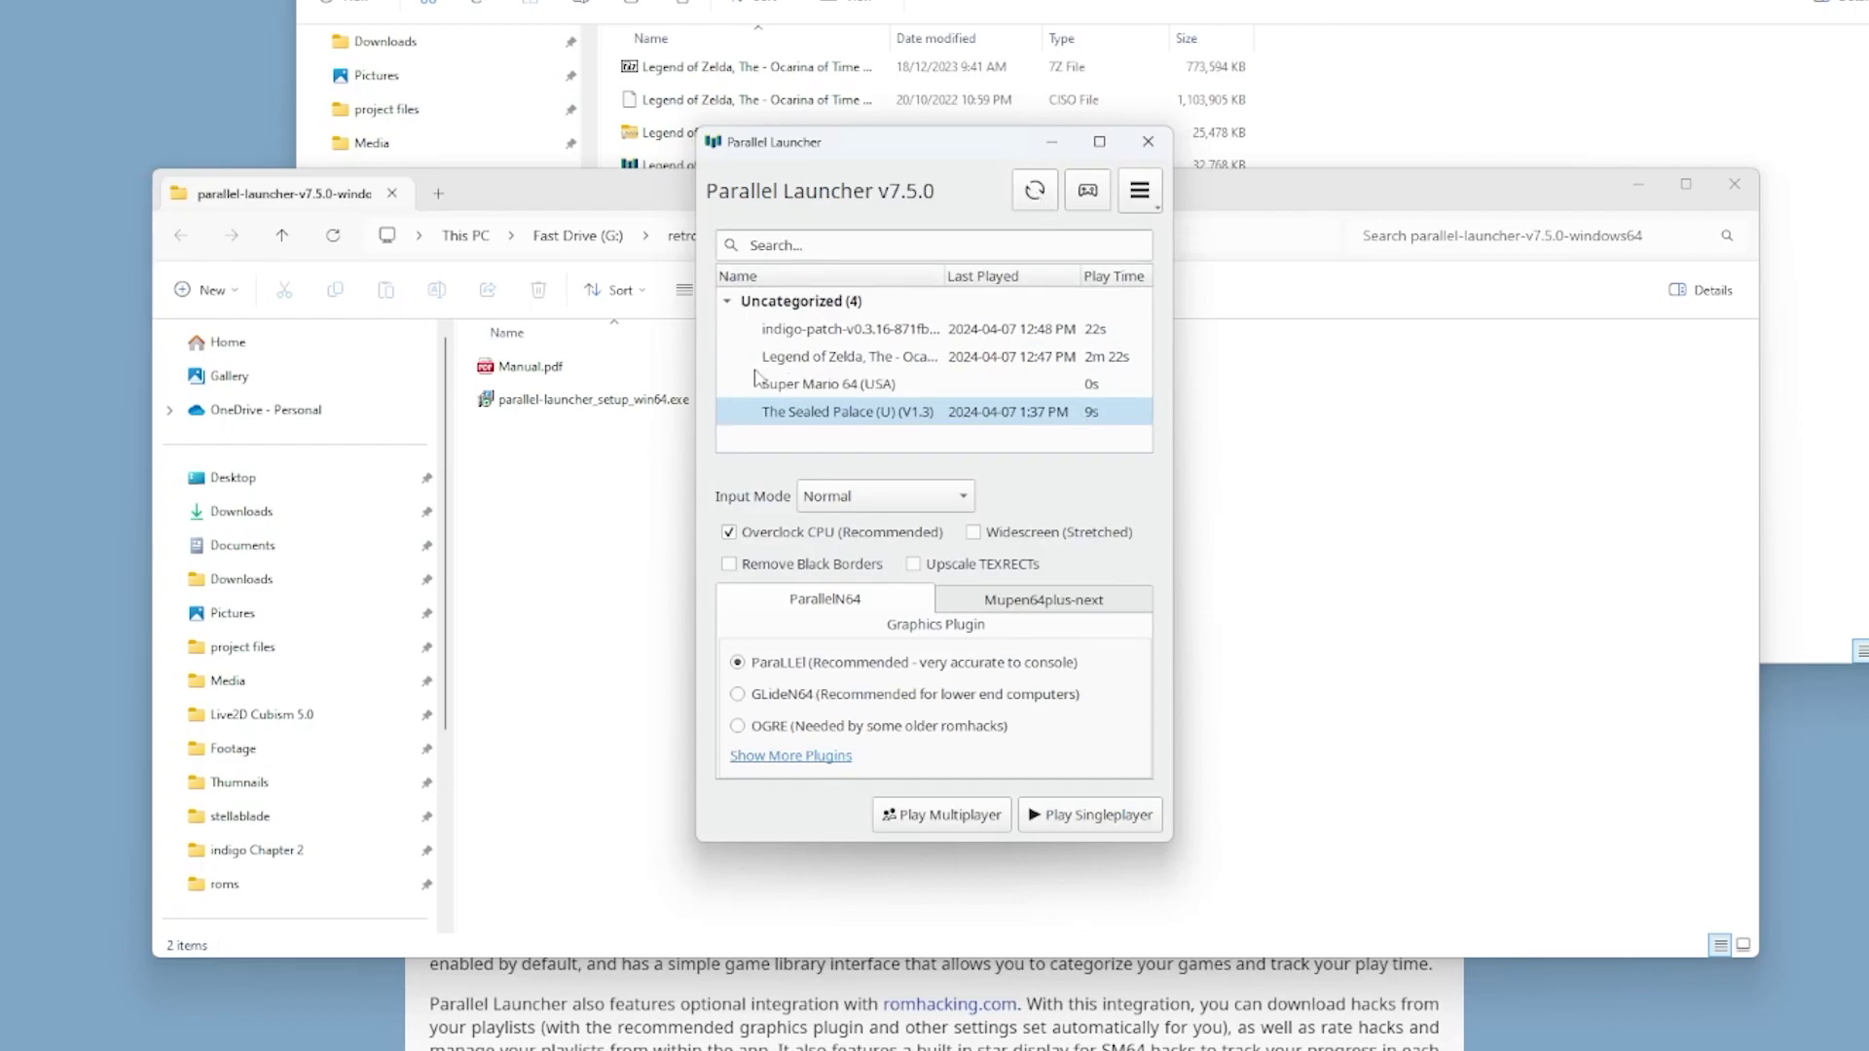
Step: Add SM64 Last Impact V1.2.bps from the roms folder to the launcher as a single ROM
{"action": "left_click", "coordinate": [1146, 200]}
{"action": "left_click", "coordinate": [1382, 305]}
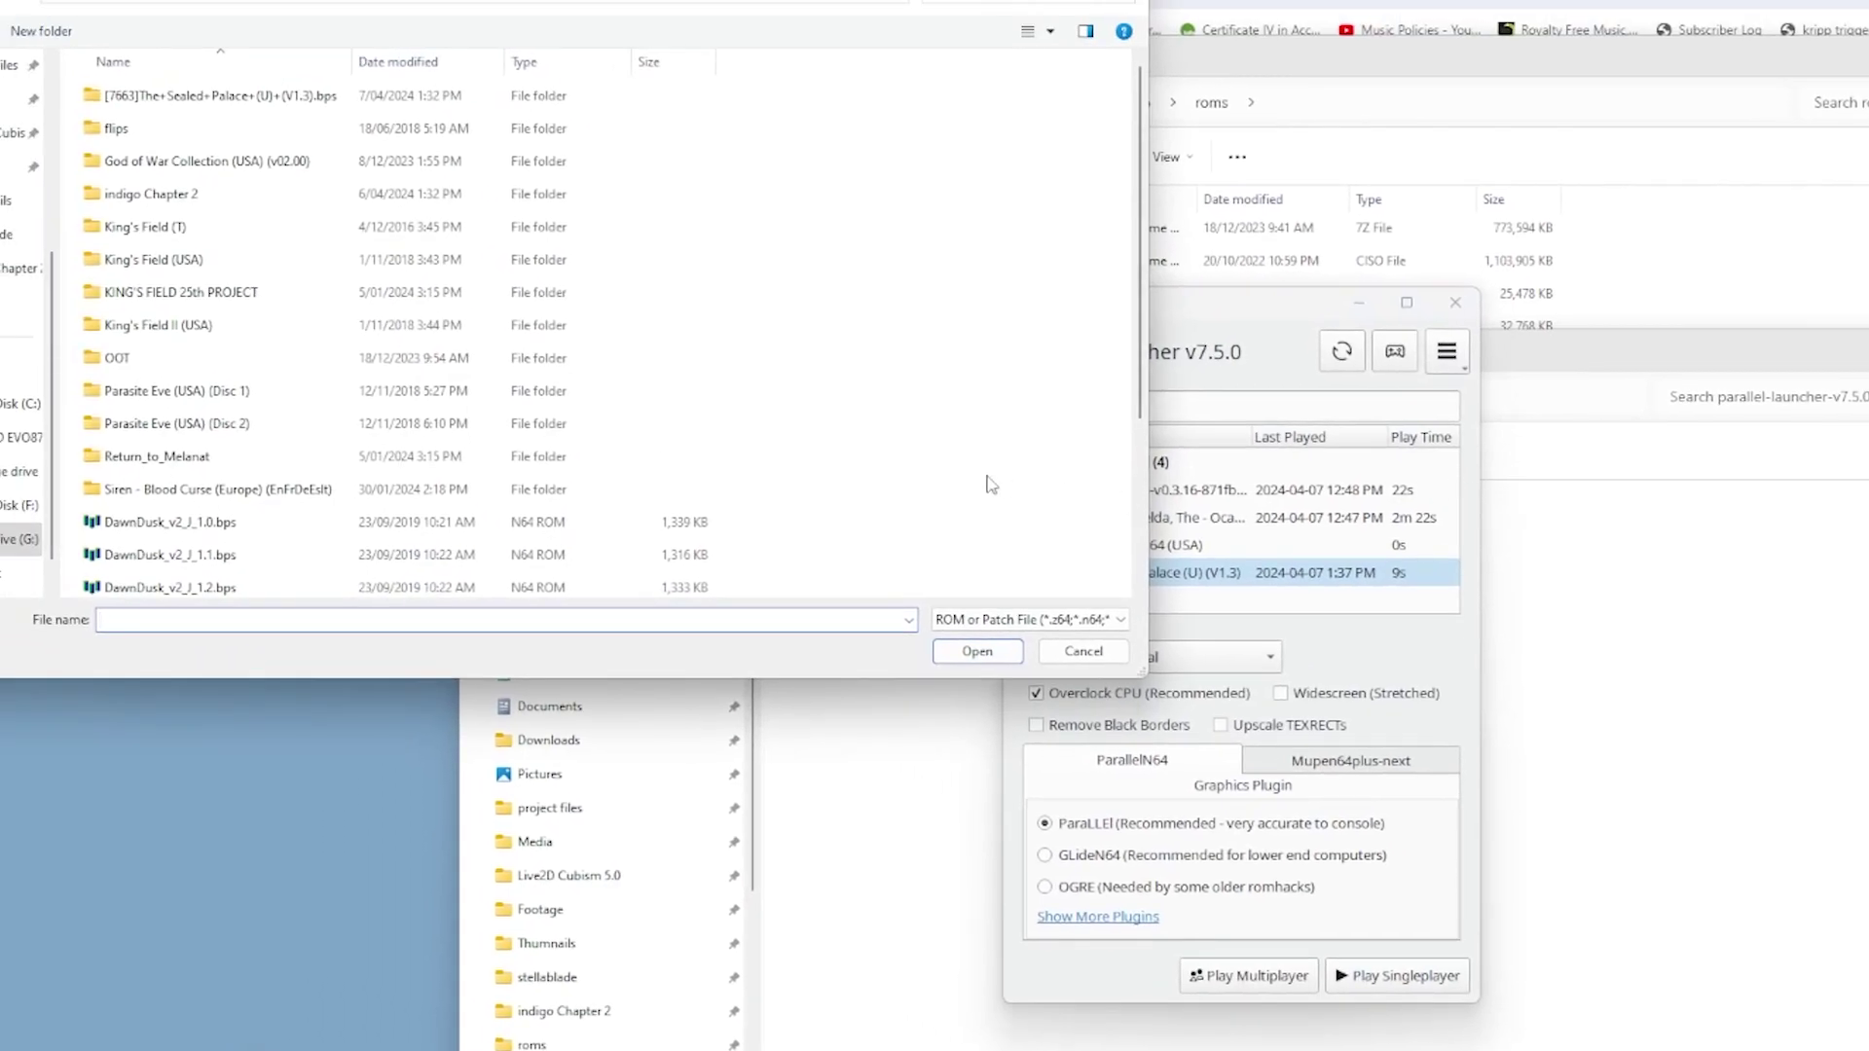
{"action": "left_click_drag", "start_coordinate": [1139, 246], "coordinate": [1137, 409]}
{"action": "left_click", "coordinate": [187, 532]}
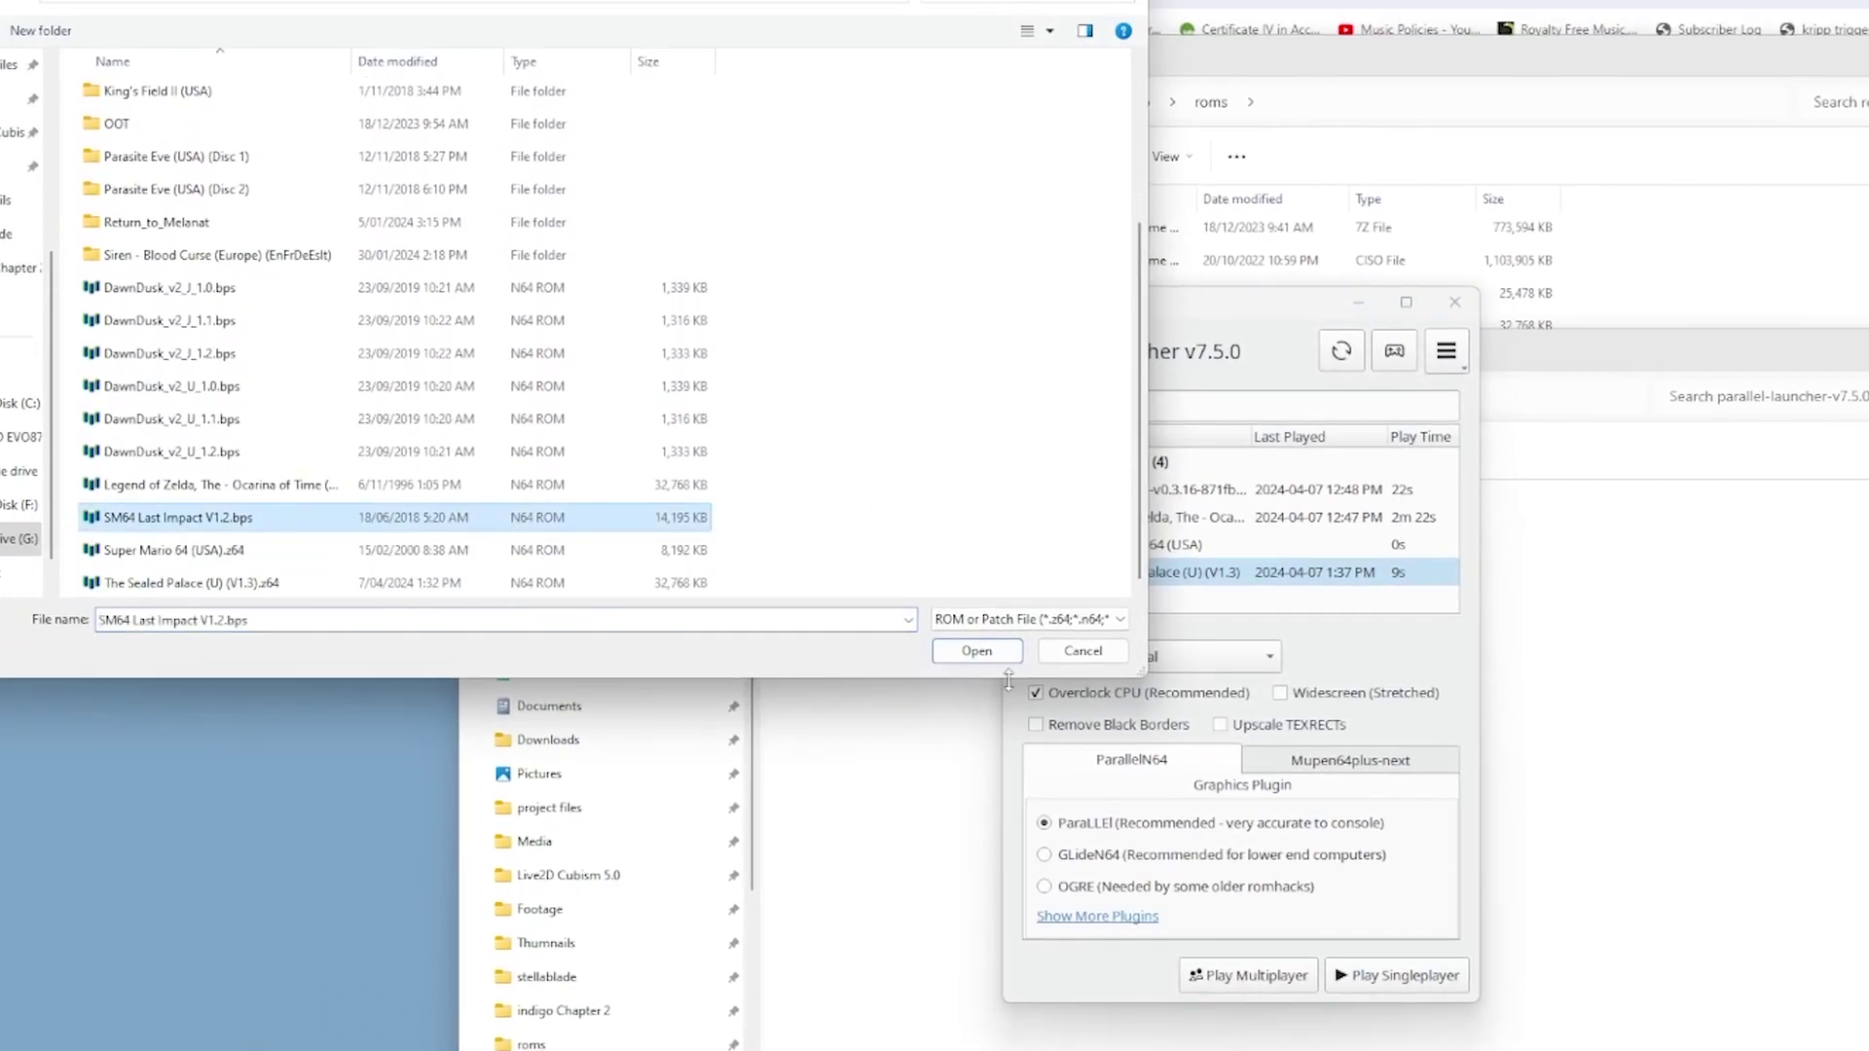
{"action": "left_click", "coordinate": [977, 652]}
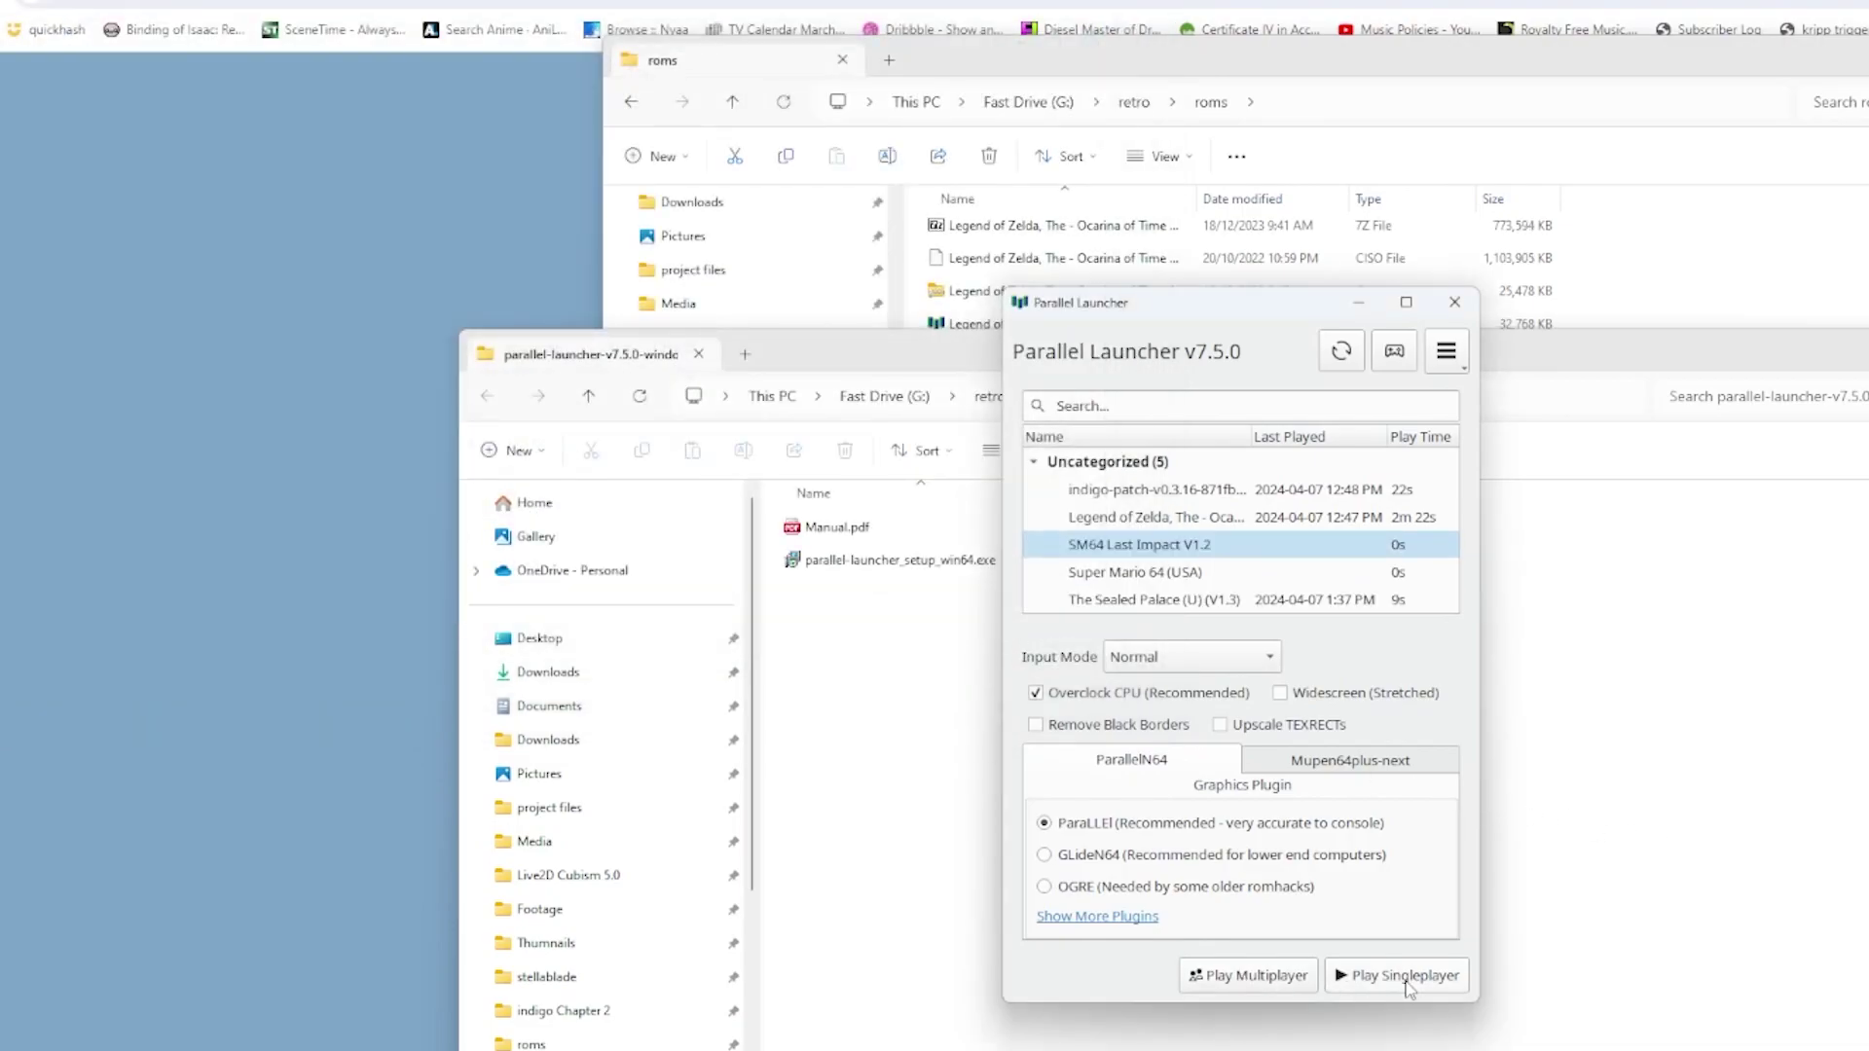
Step: Launch SM64 Last Impact V1.2 in single player, test Mario's movement briefly, and exit the game
{"action": "left_click", "coordinate": [1322, 971]}
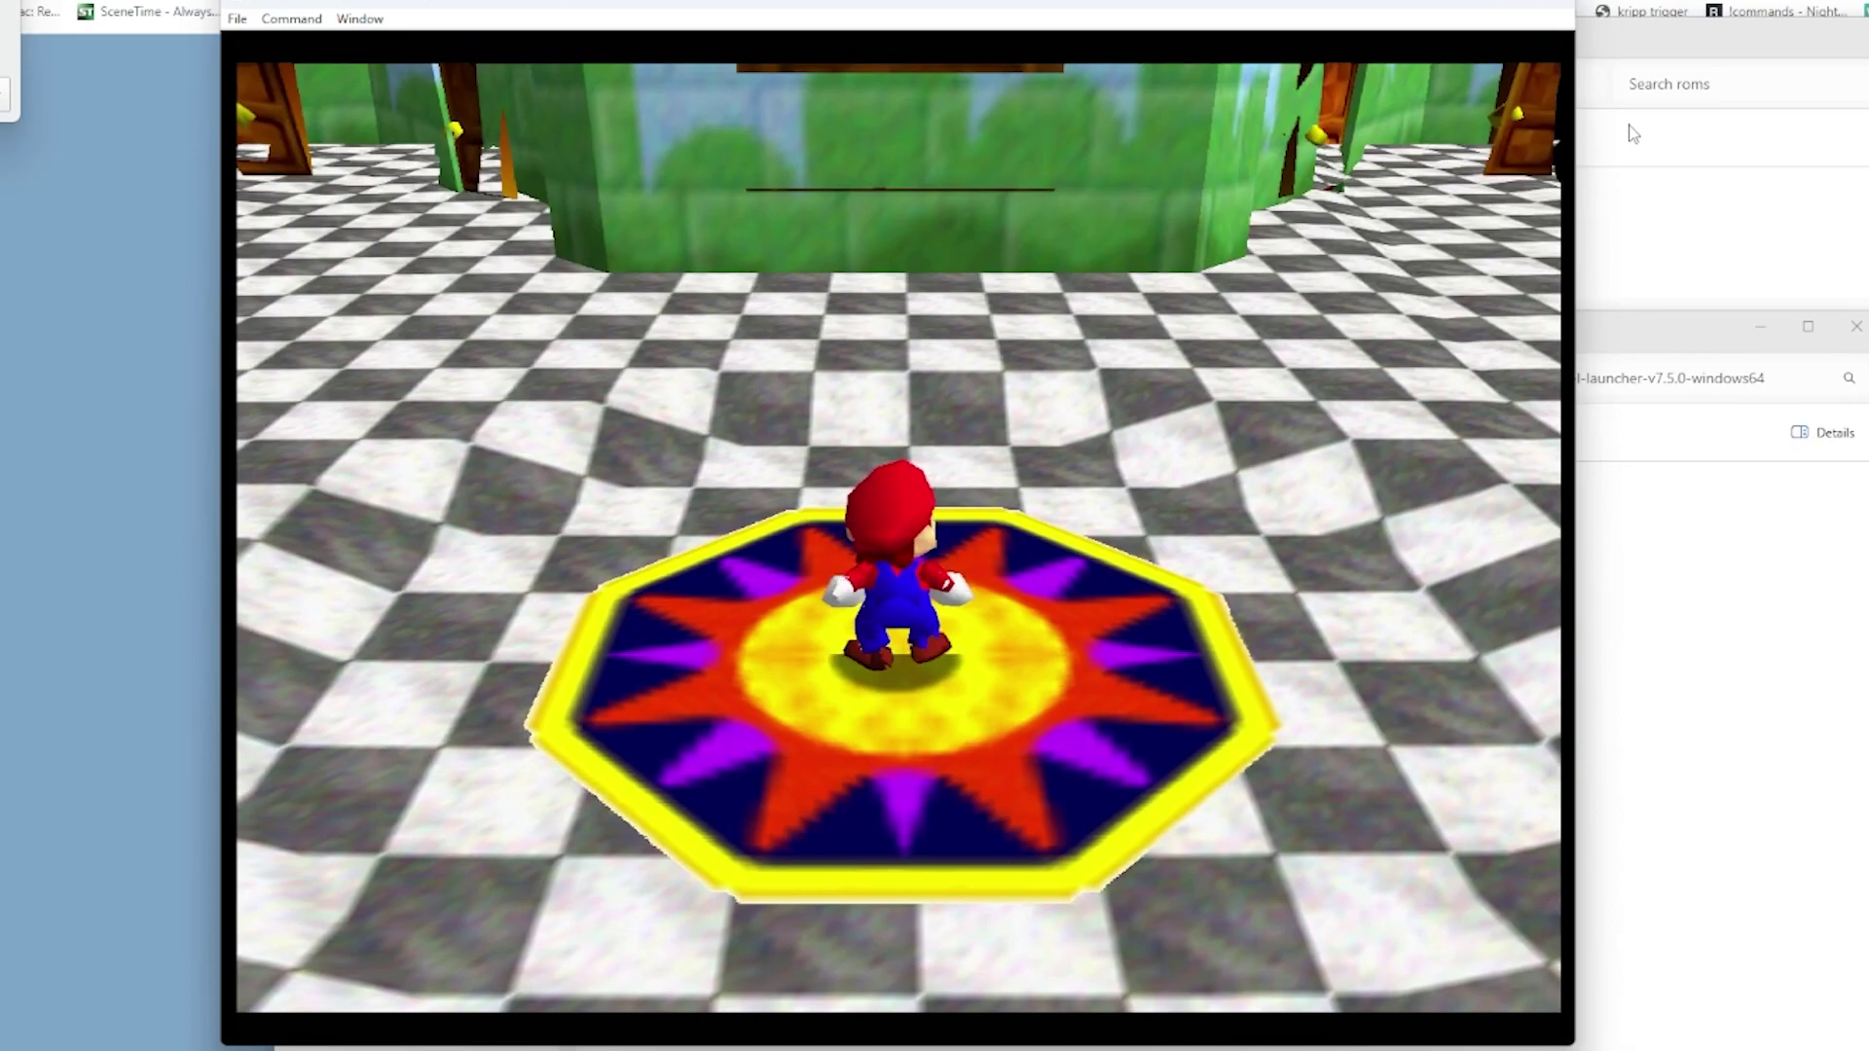
{"action": "key", "text": "Up"}
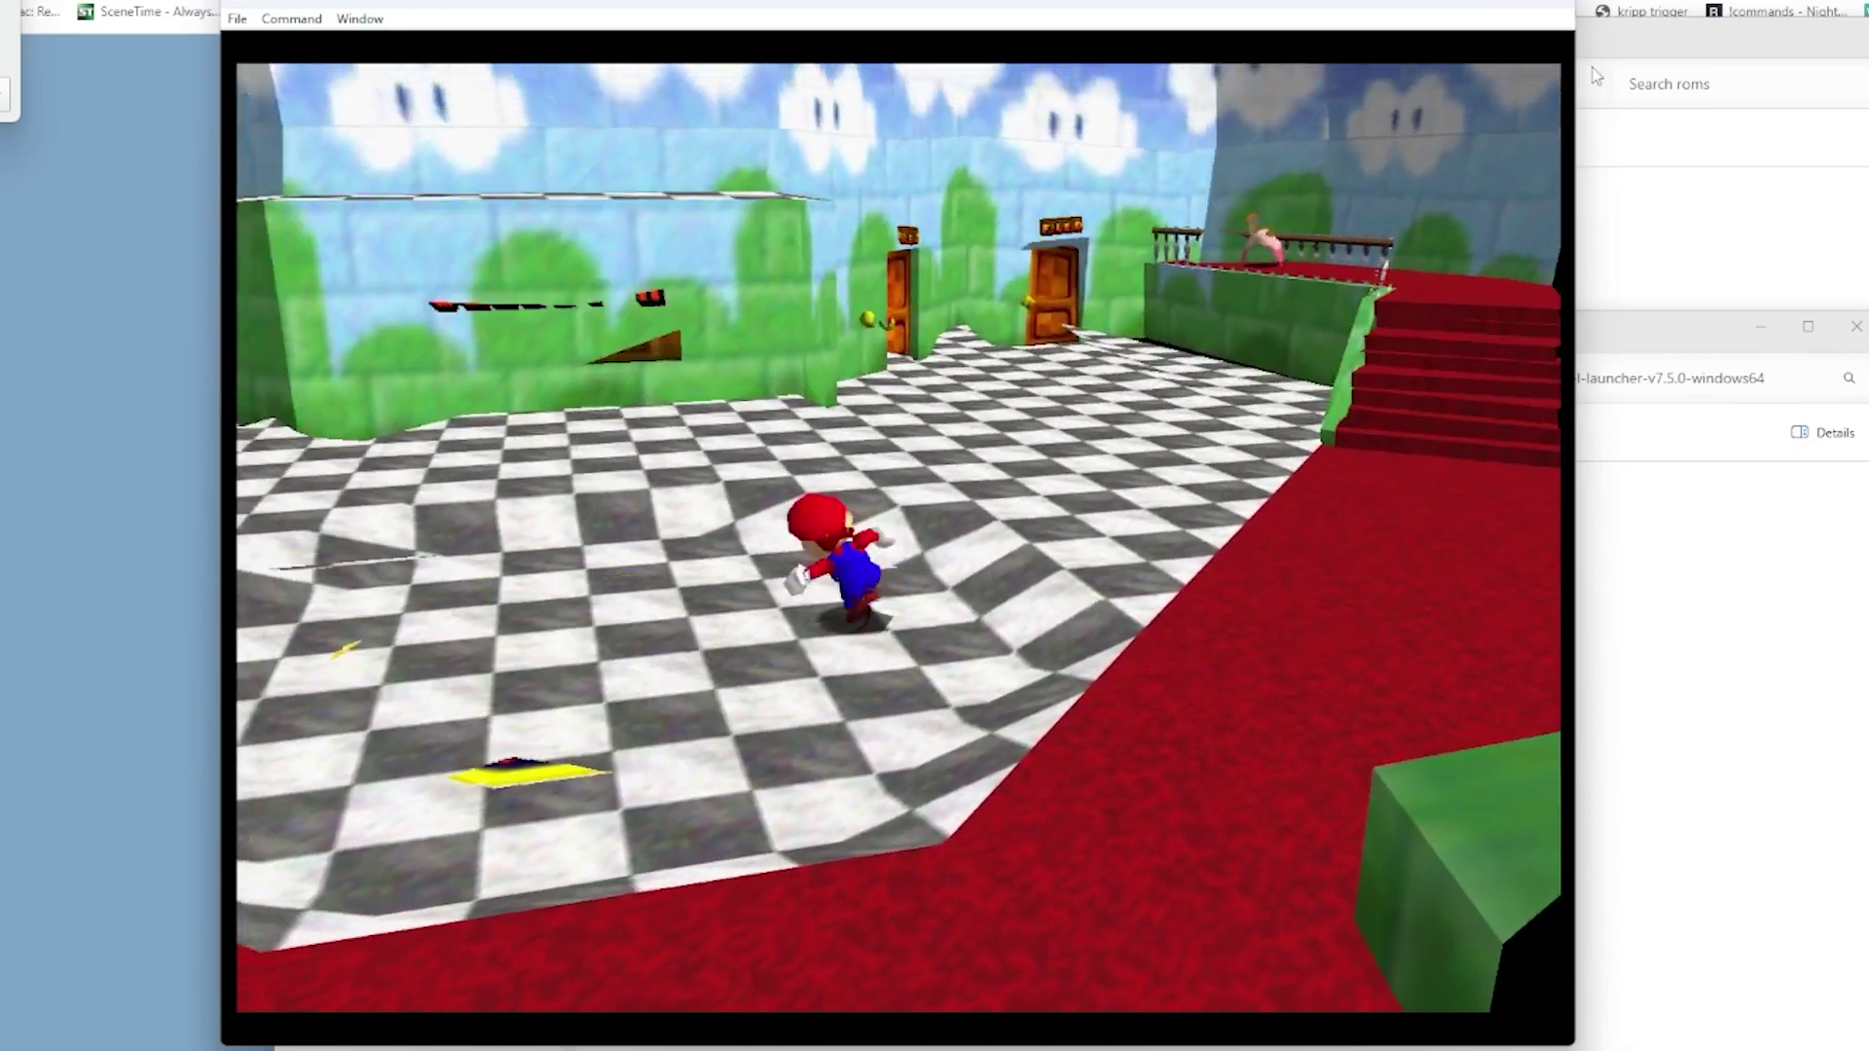
{"action": "key", "text": "Escape"}
{"action": "key", "text": "Escape"}
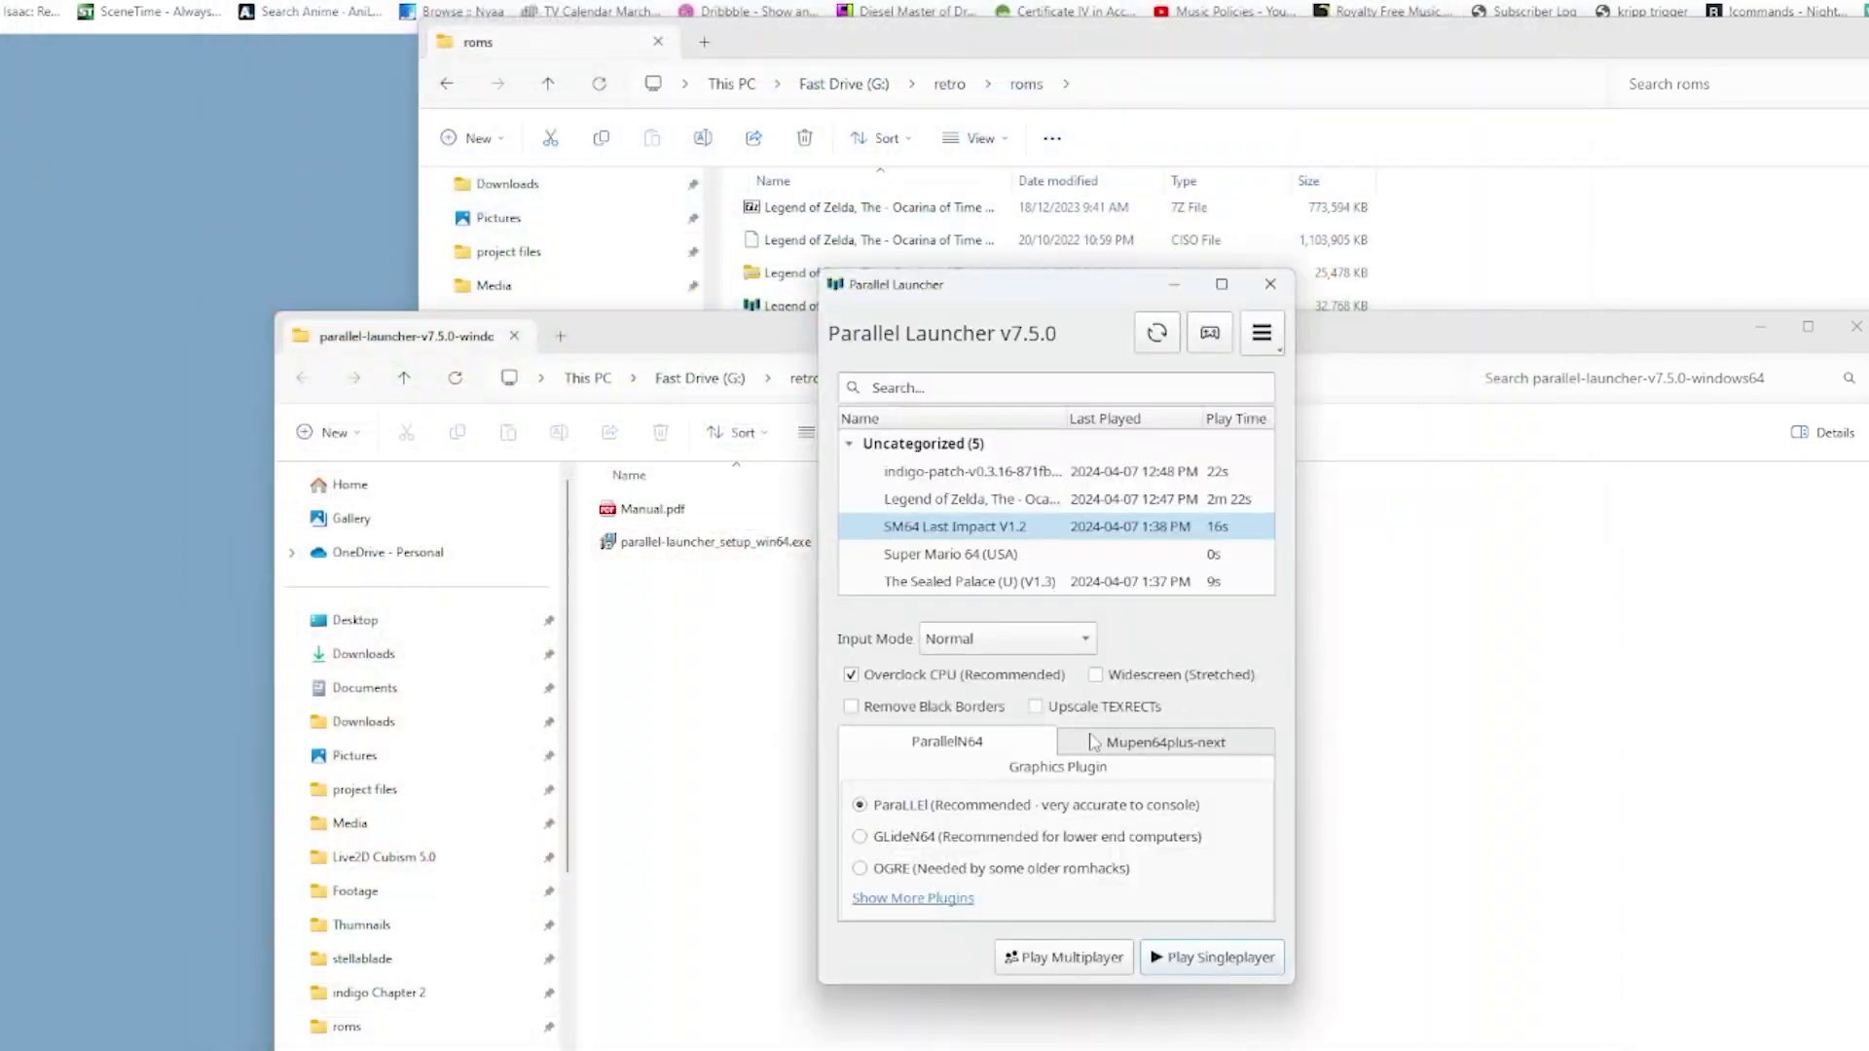
Step: Set the graphics plugin of SM64 Last Impact V1.2 to OGRE and start the game past its title screen
{"action": "left_click", "coordinate": [859, 871]}
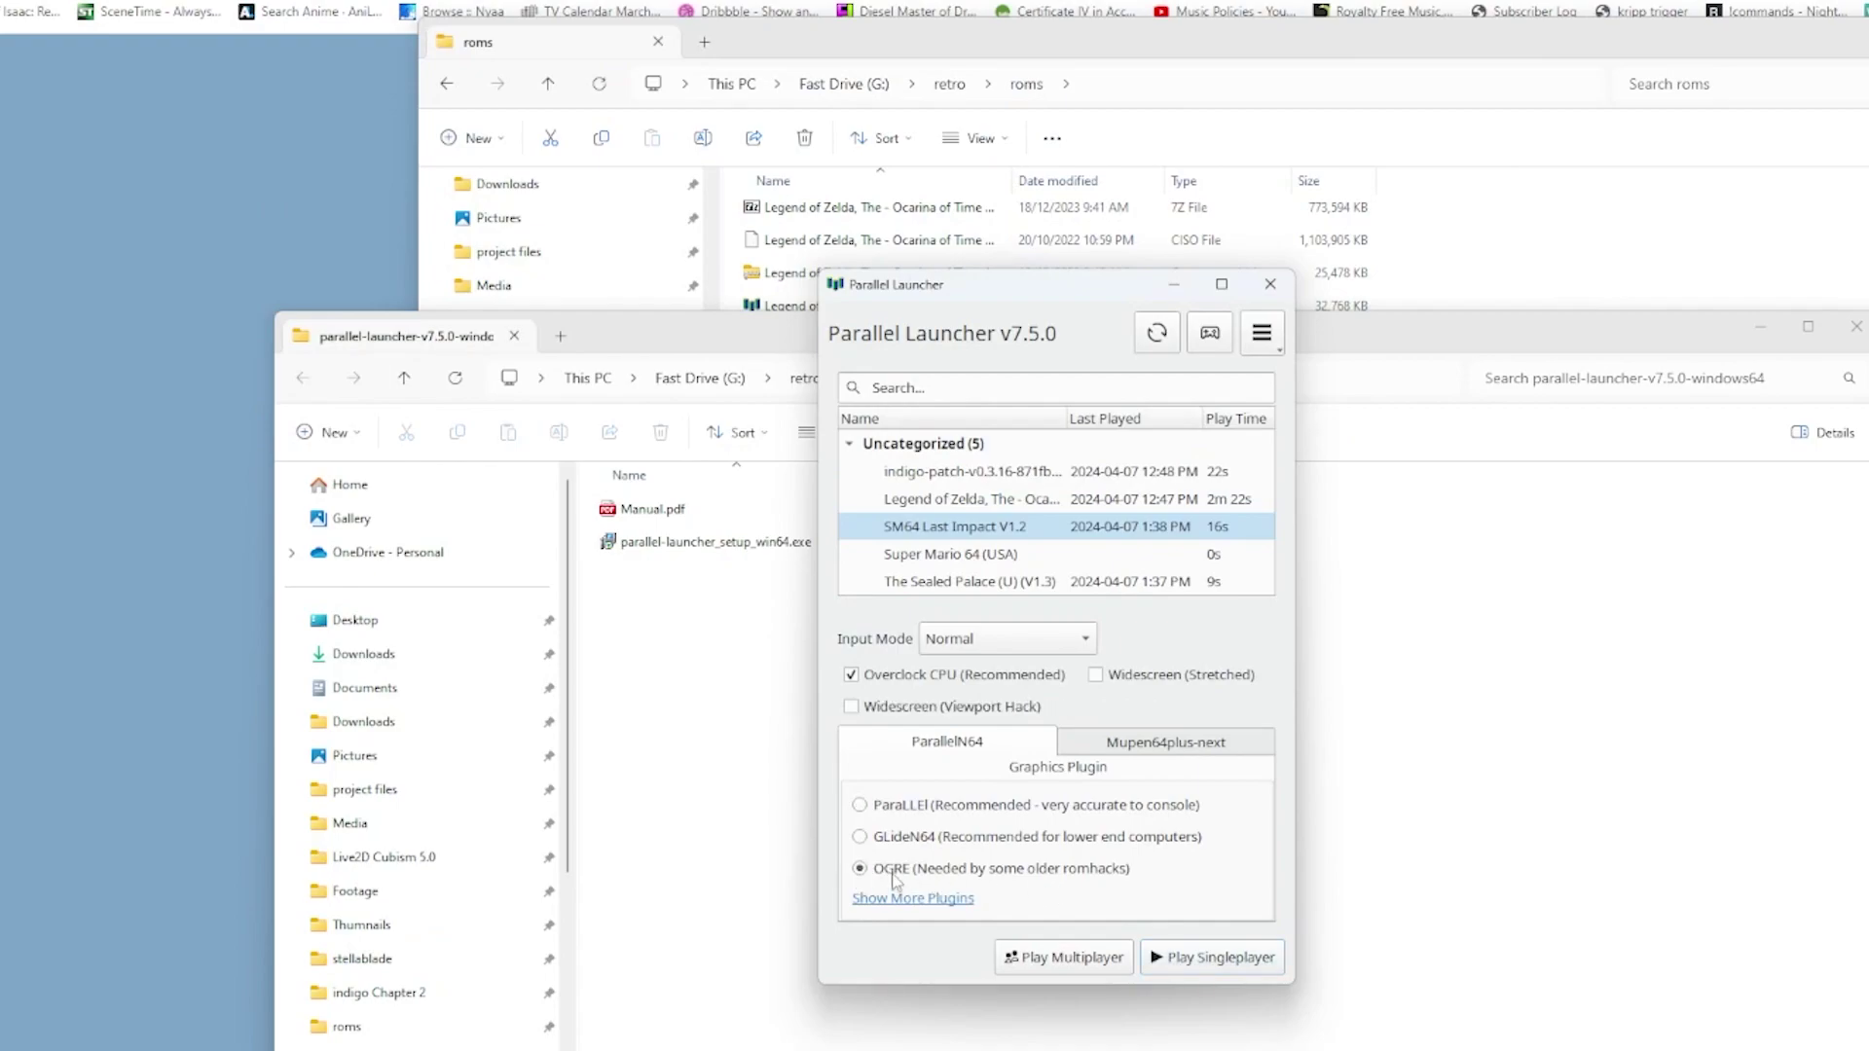
{"action": "left_click", "coordinate": [1207, 957]}
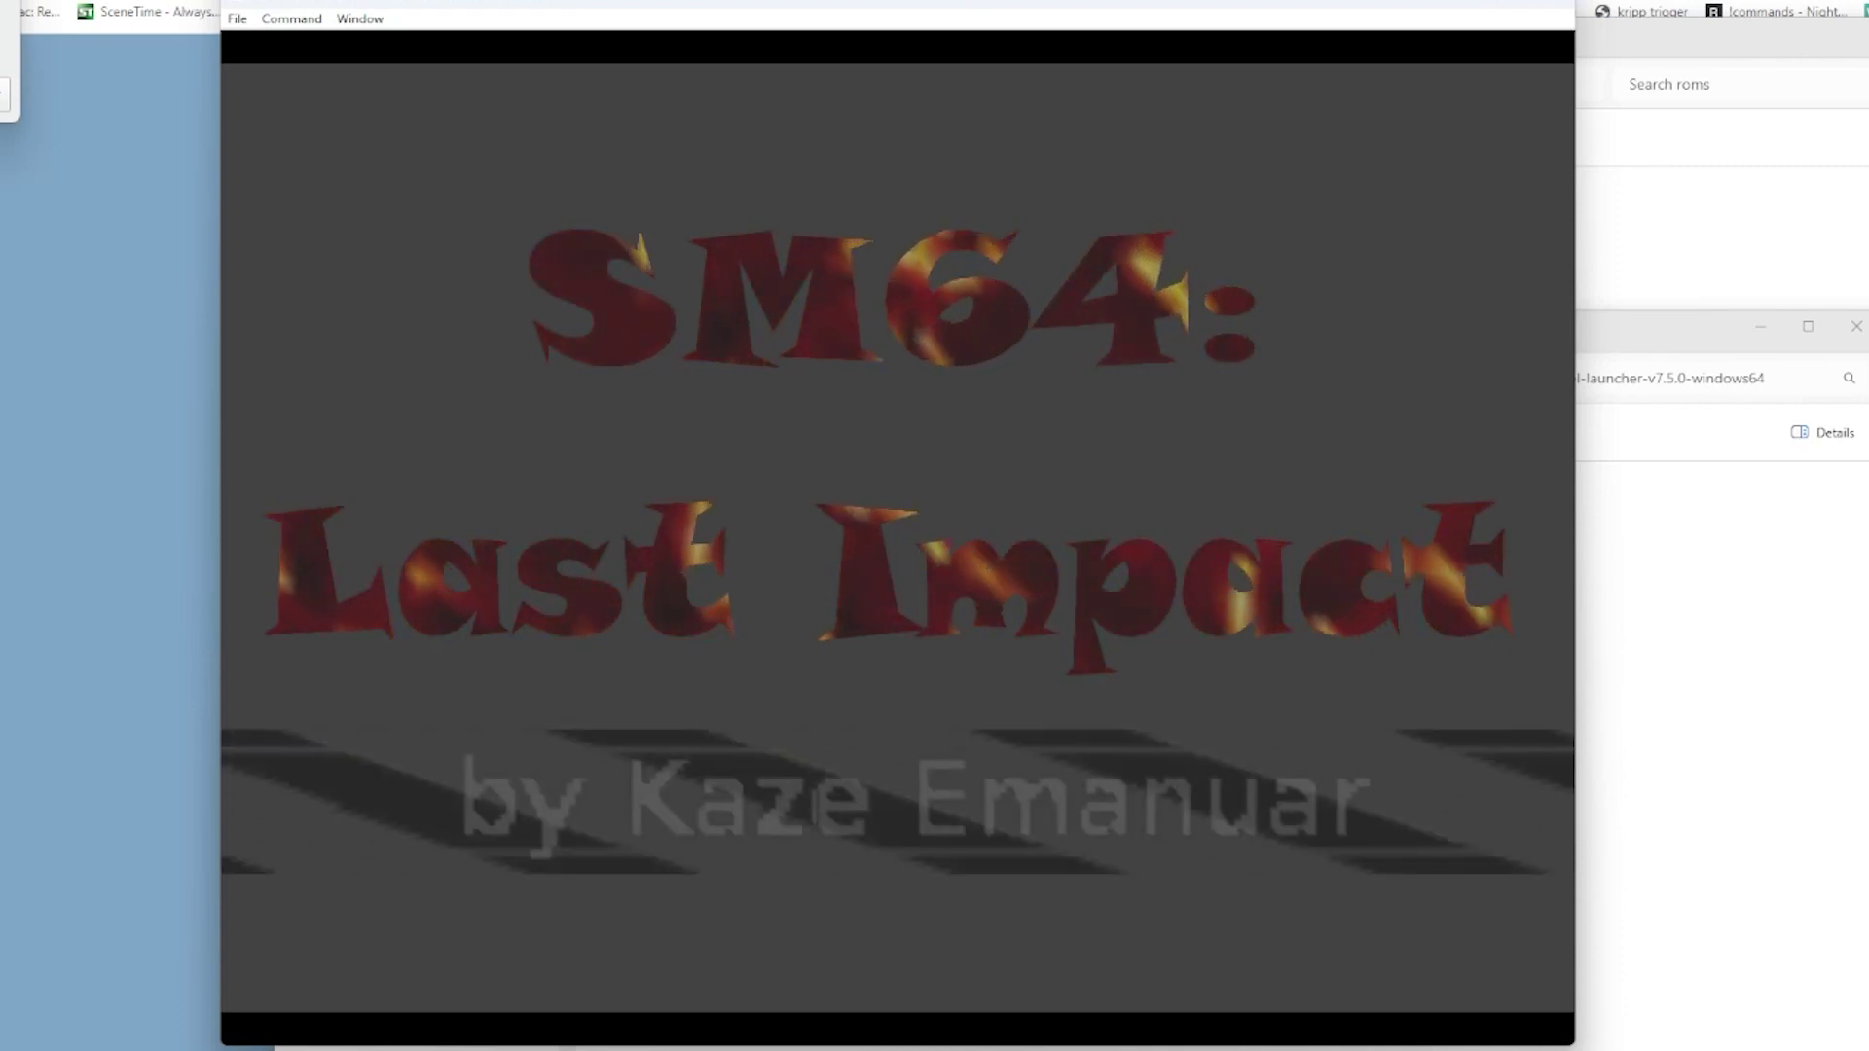
{"action": "key", "text": "Return"}
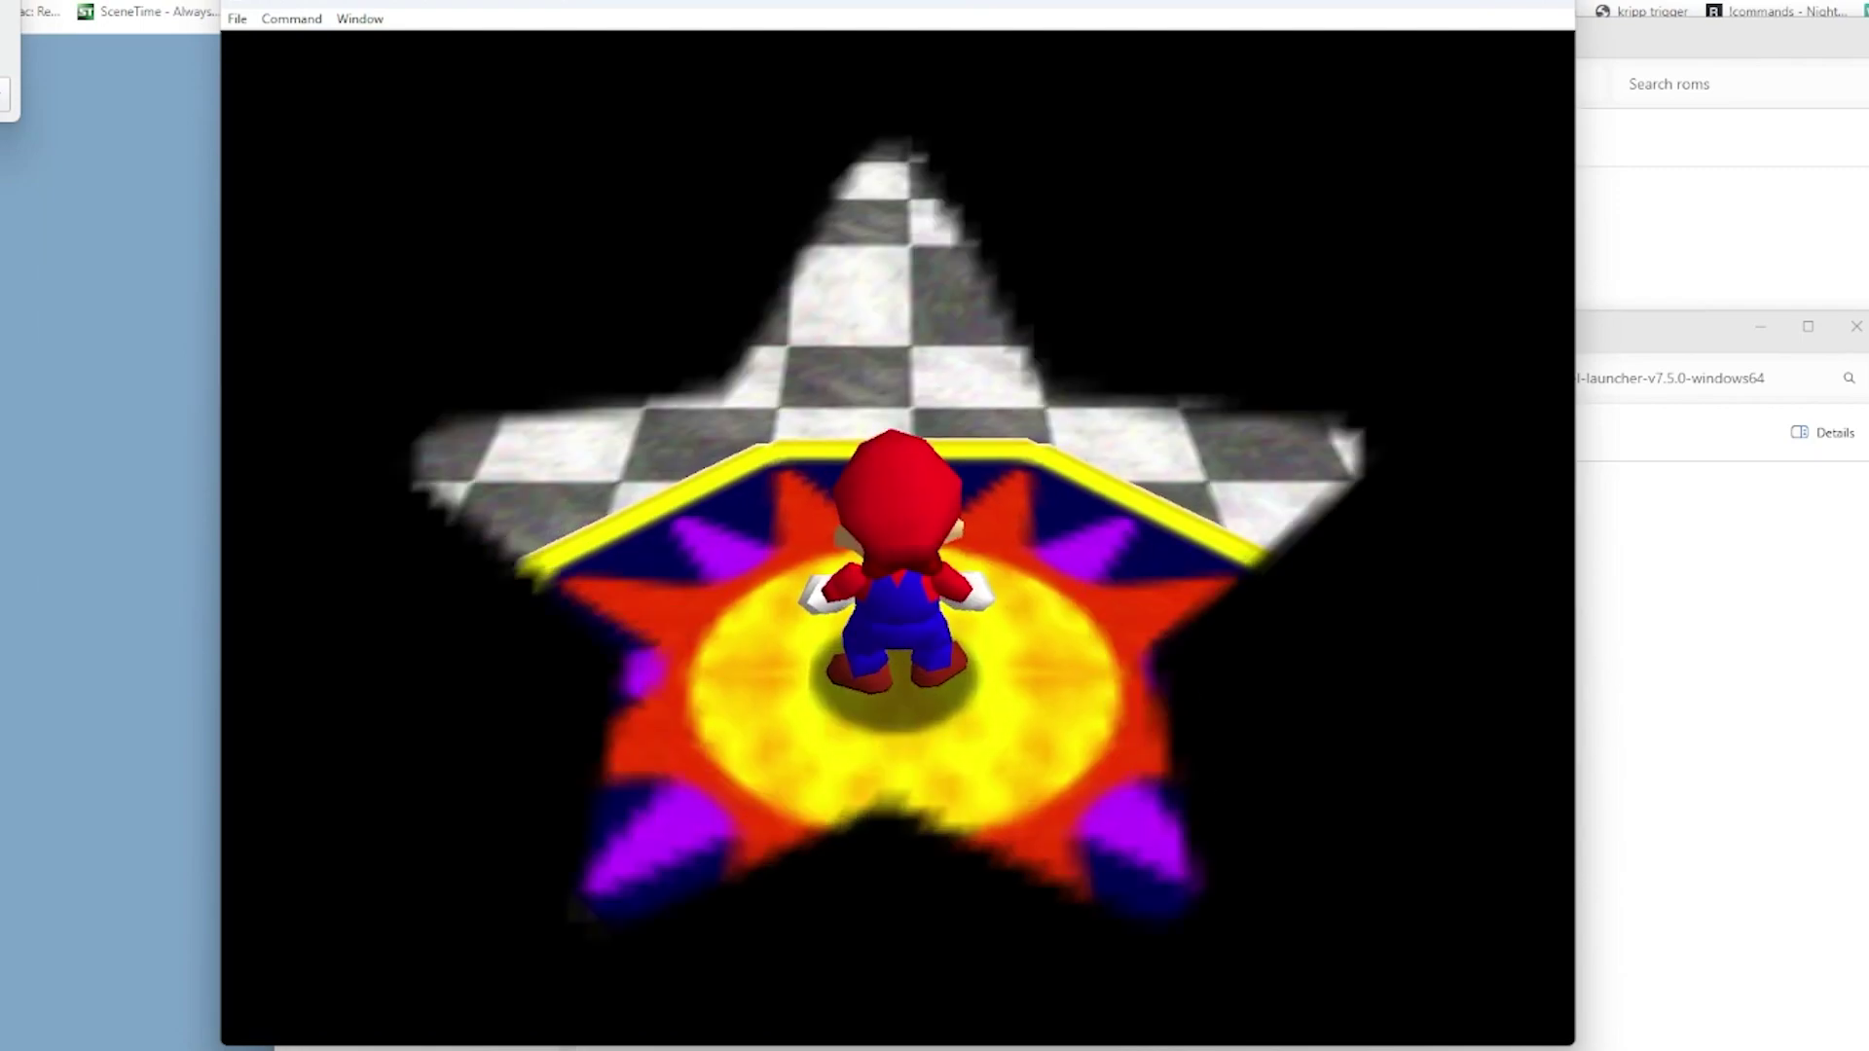
Step: Run and jump with Mario around the file selection room to check the game's graphics
{"action": "key", "text": "Up"}
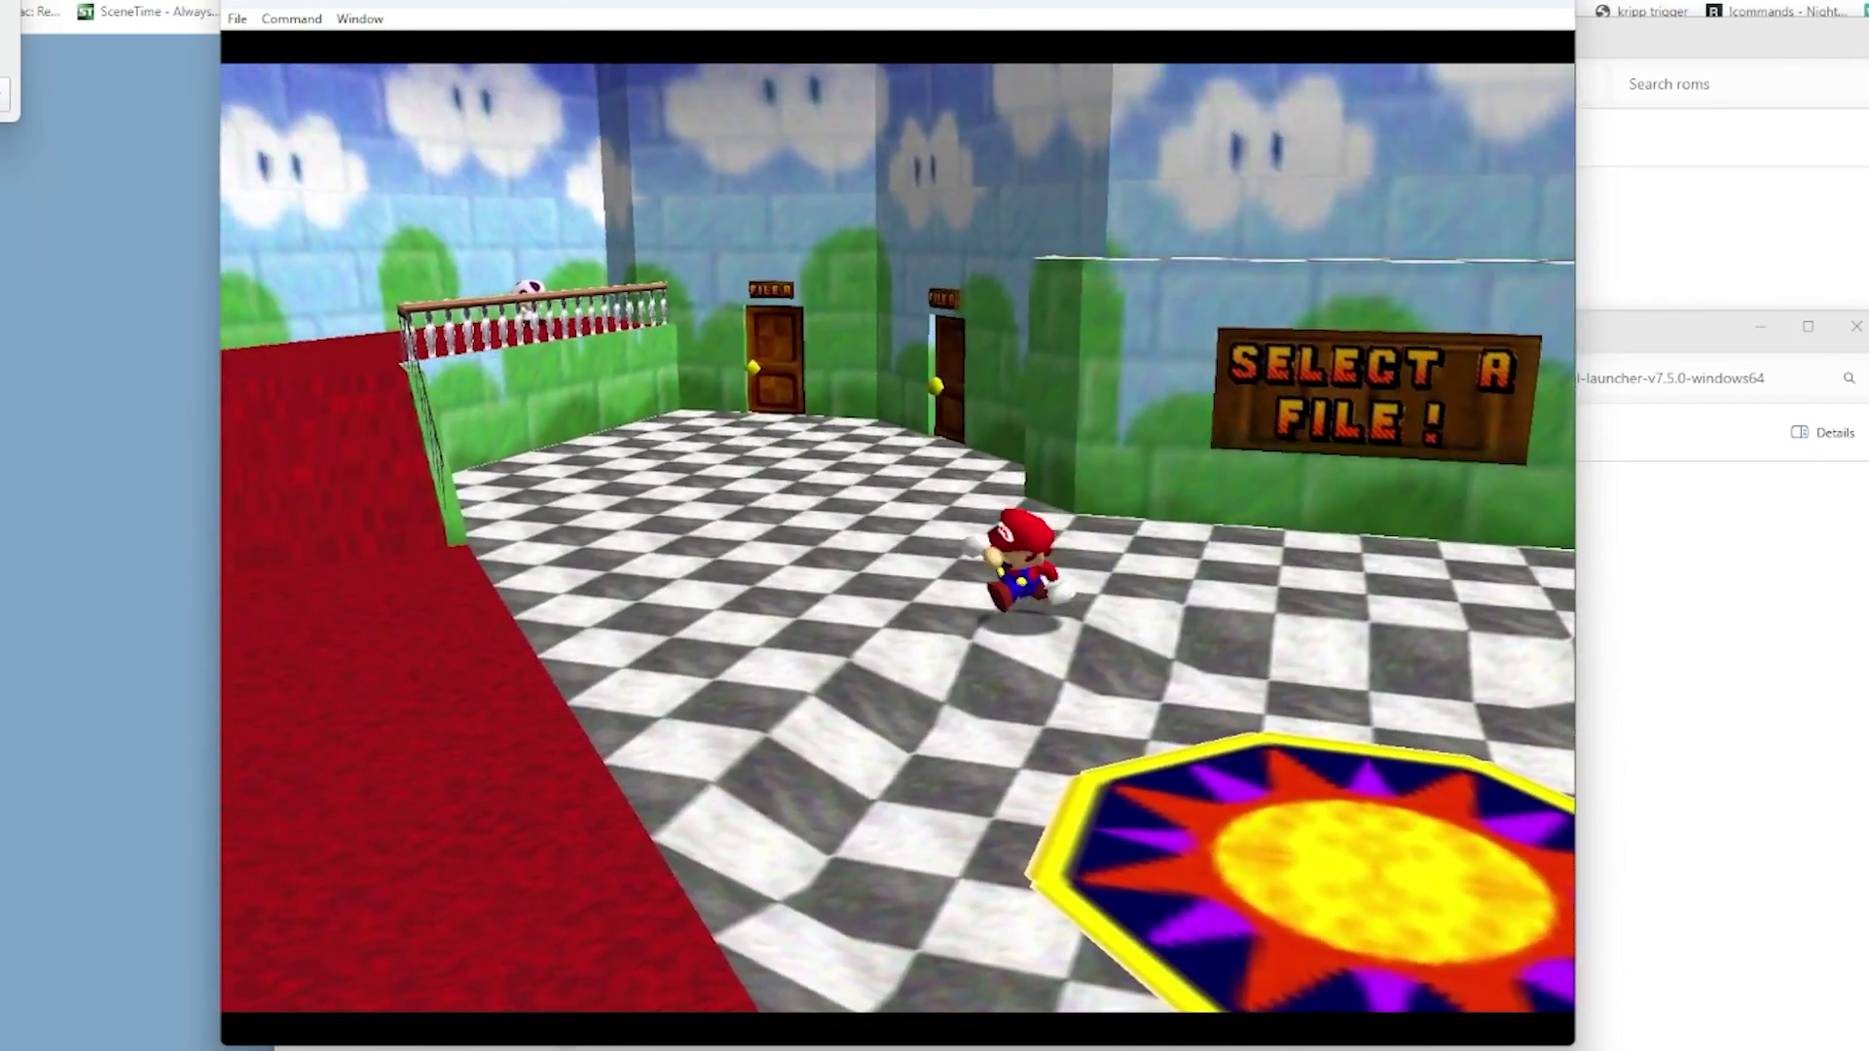
{"action": "key", "text": "x"}
{"action": "key", "text": "Up"}
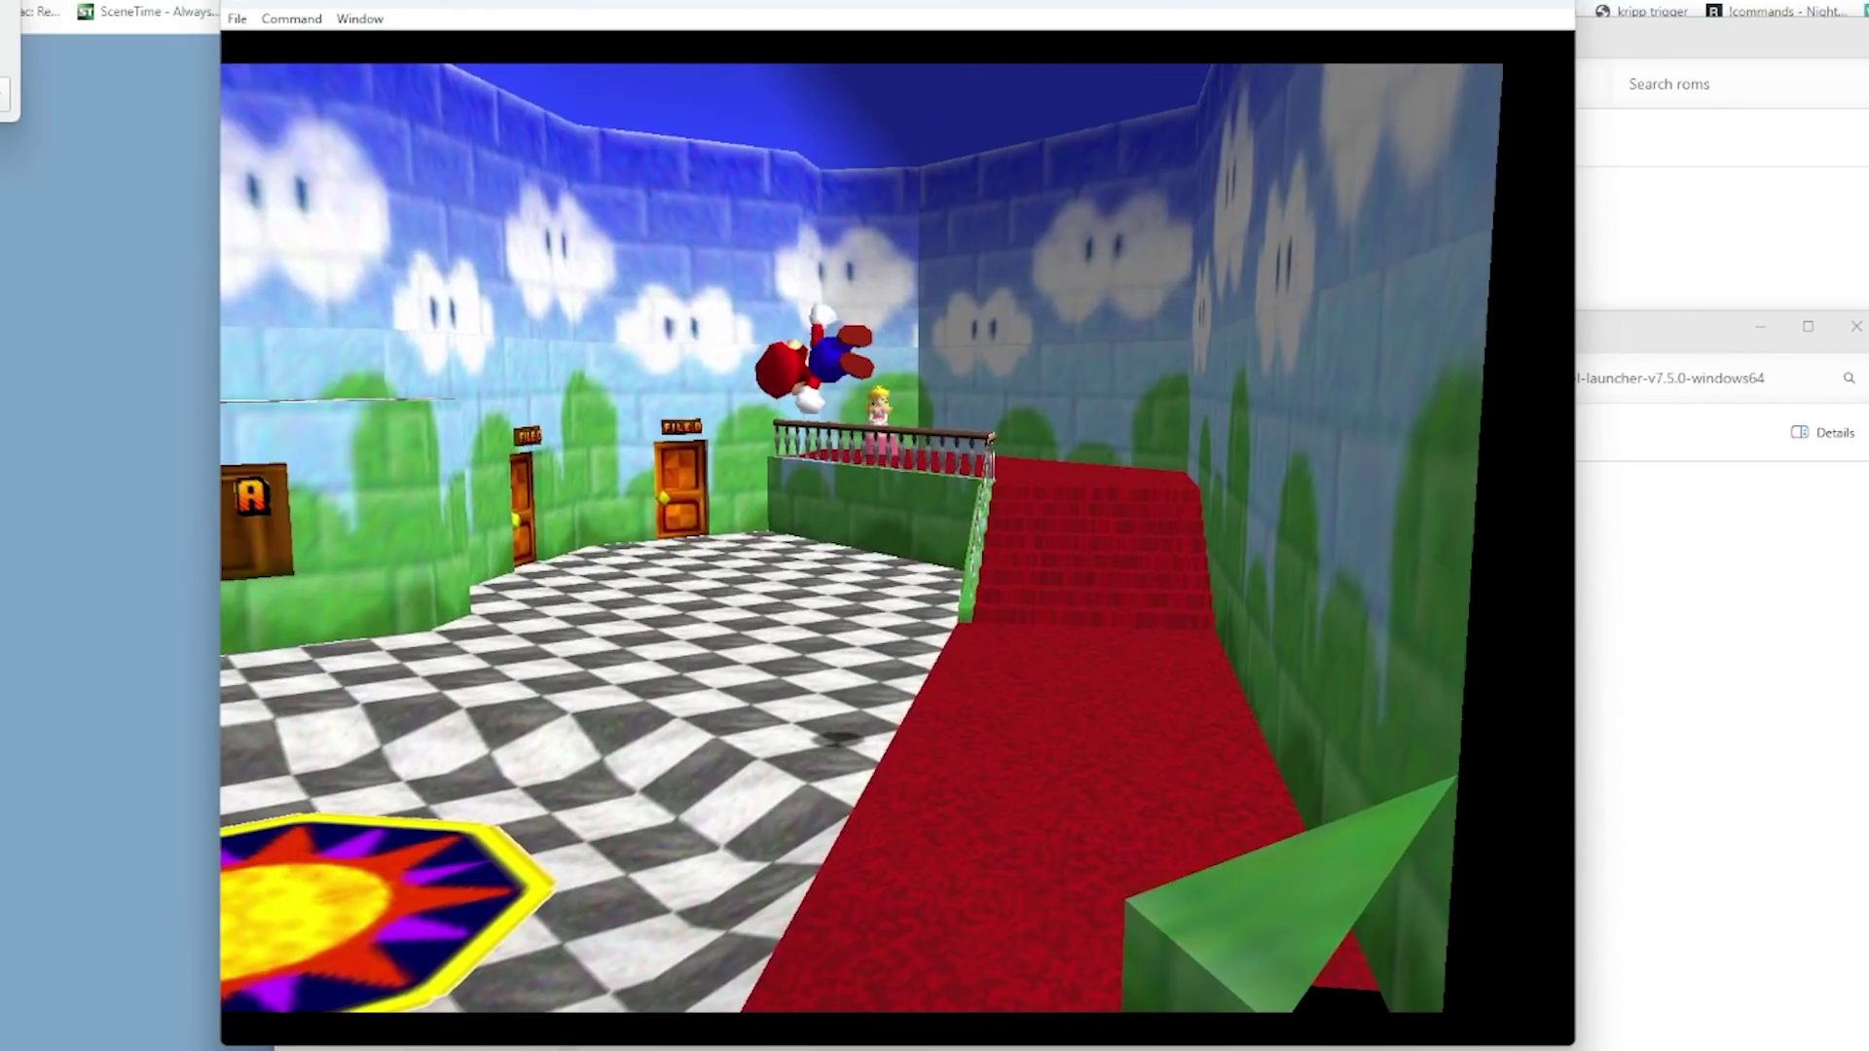
{"action": "key", "text": "Up"}
{"action": "key", "text": "x"}
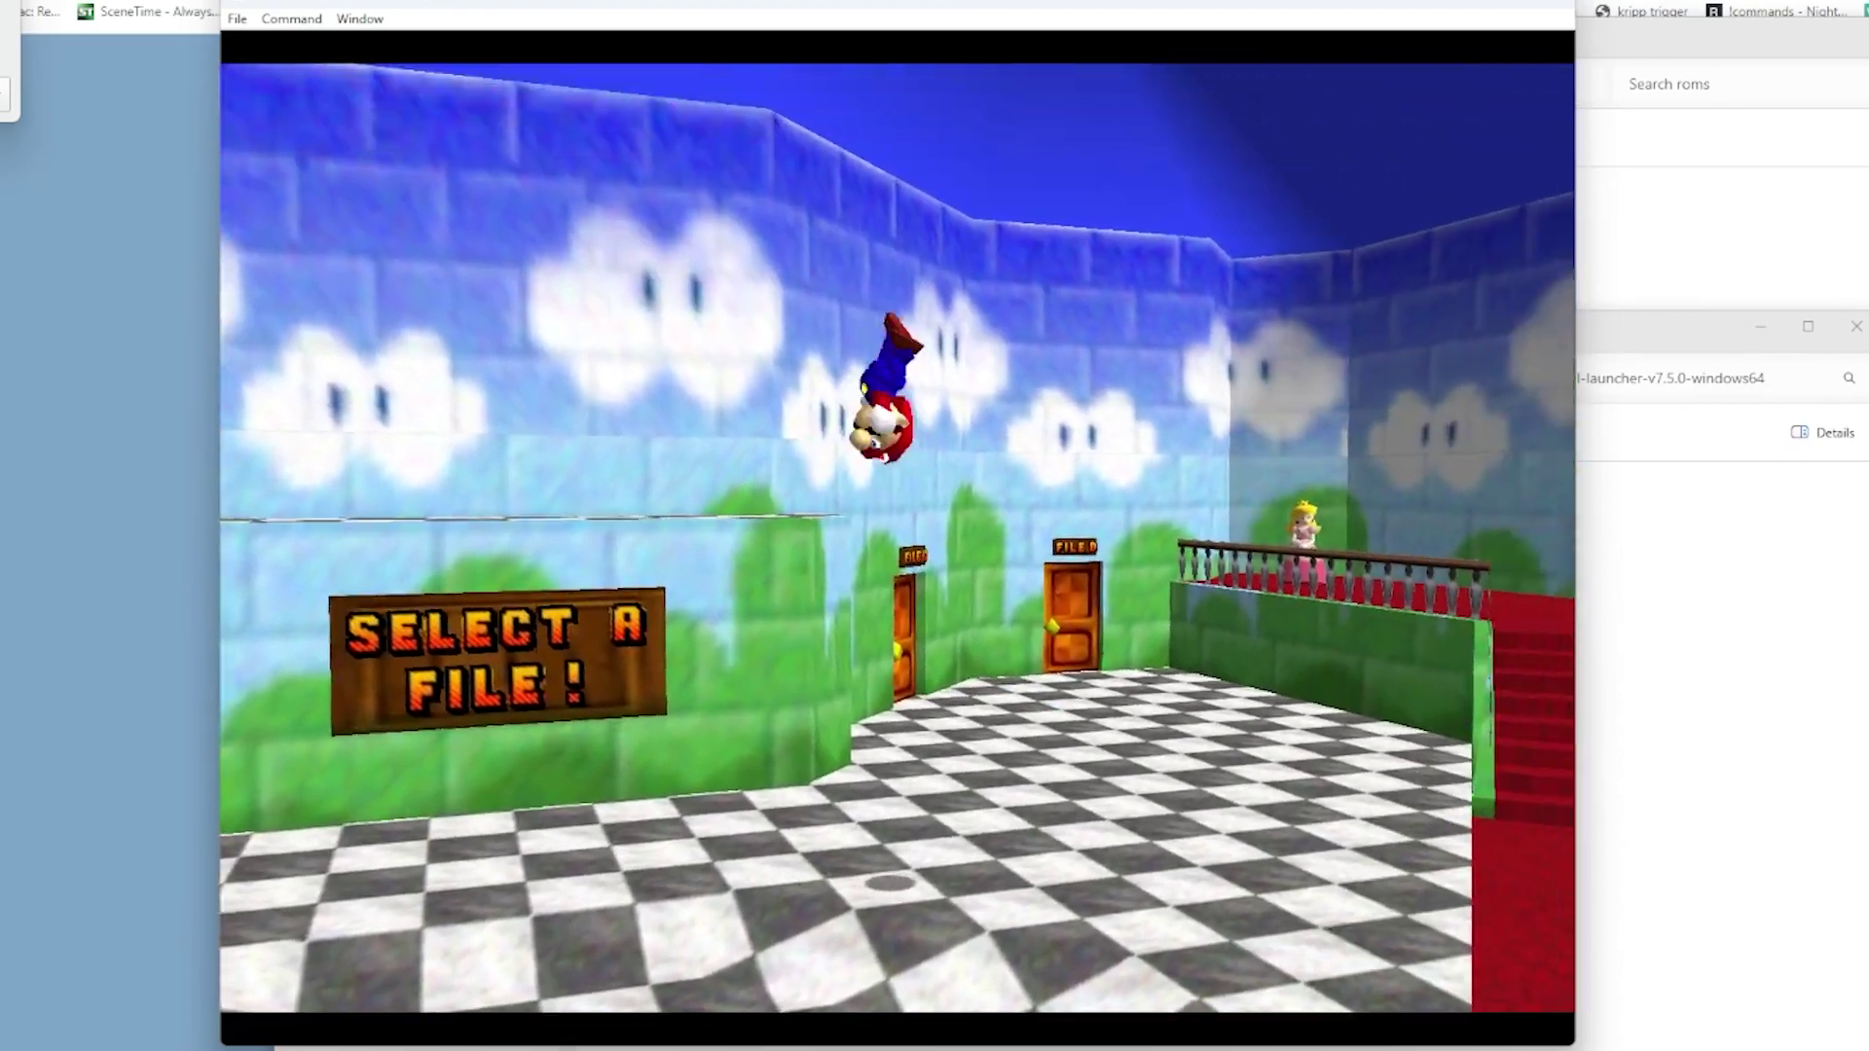
{"action": "key", "text": "Up"}
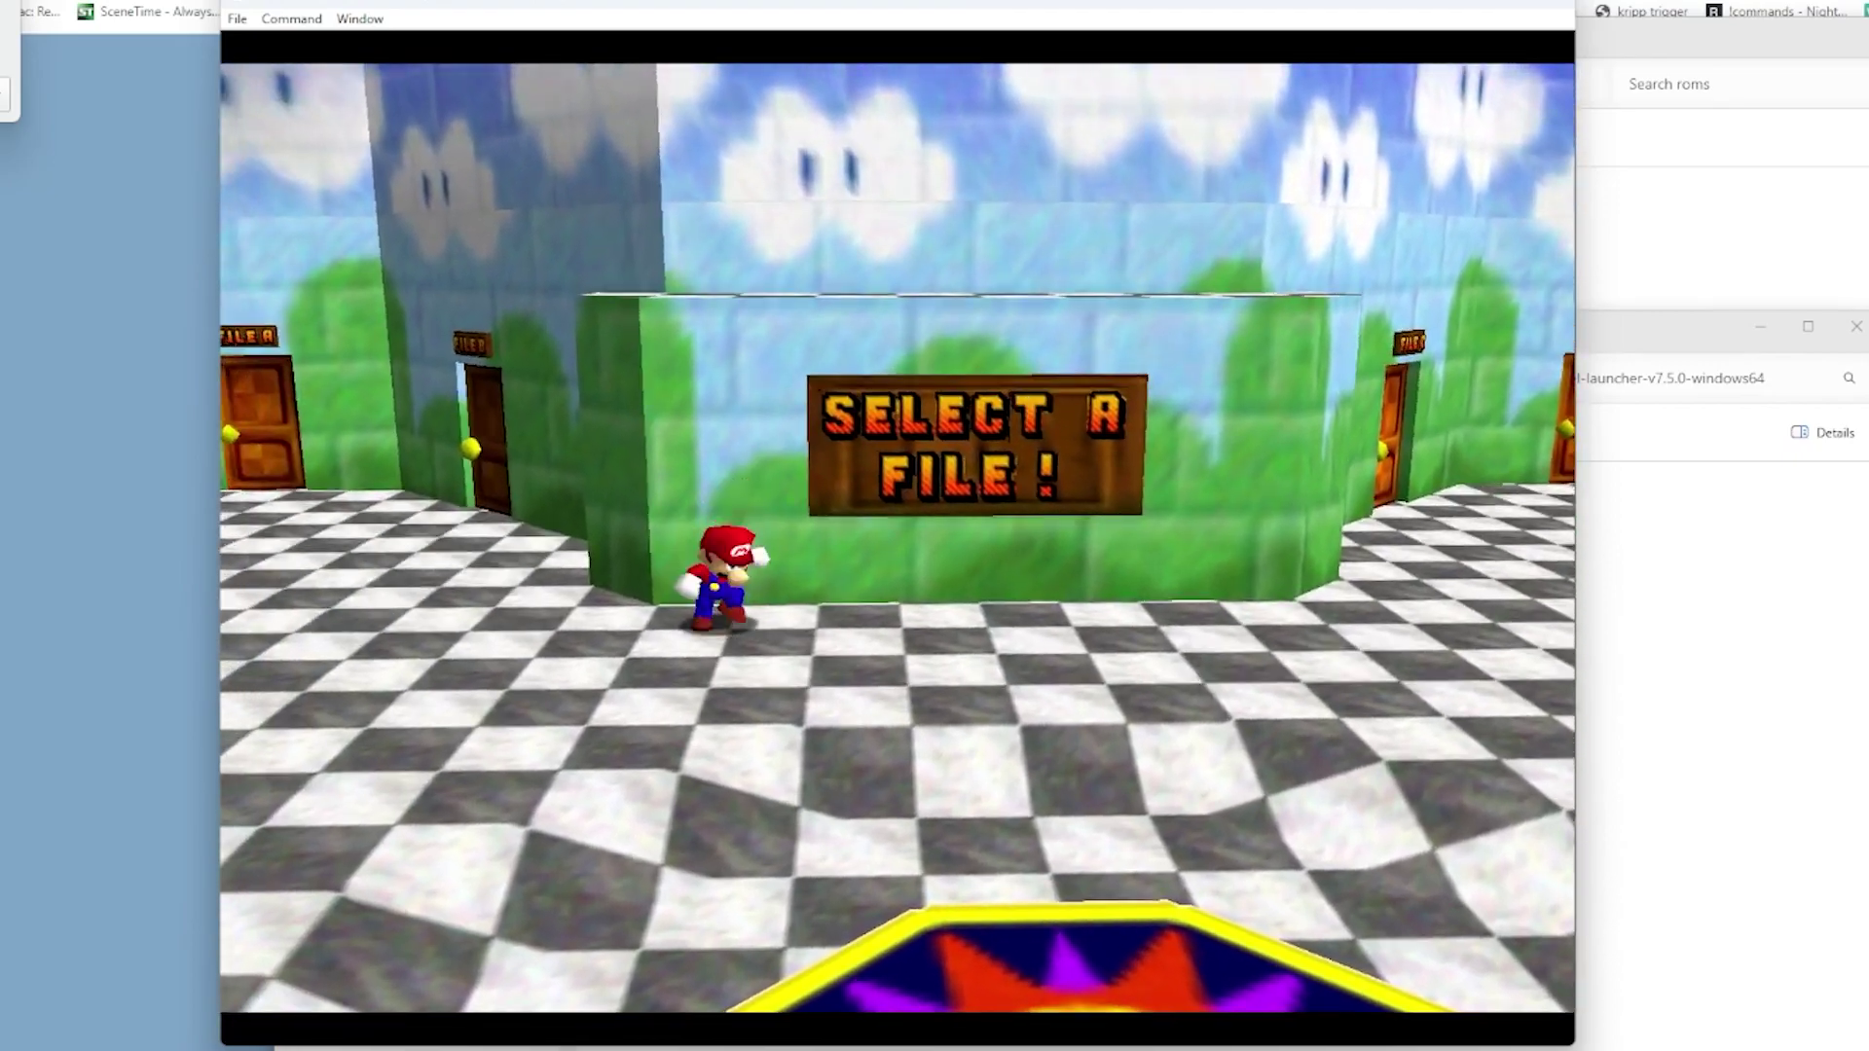
{"action": "key", "text": "x"}
{"action": "key", "text": "Up"}
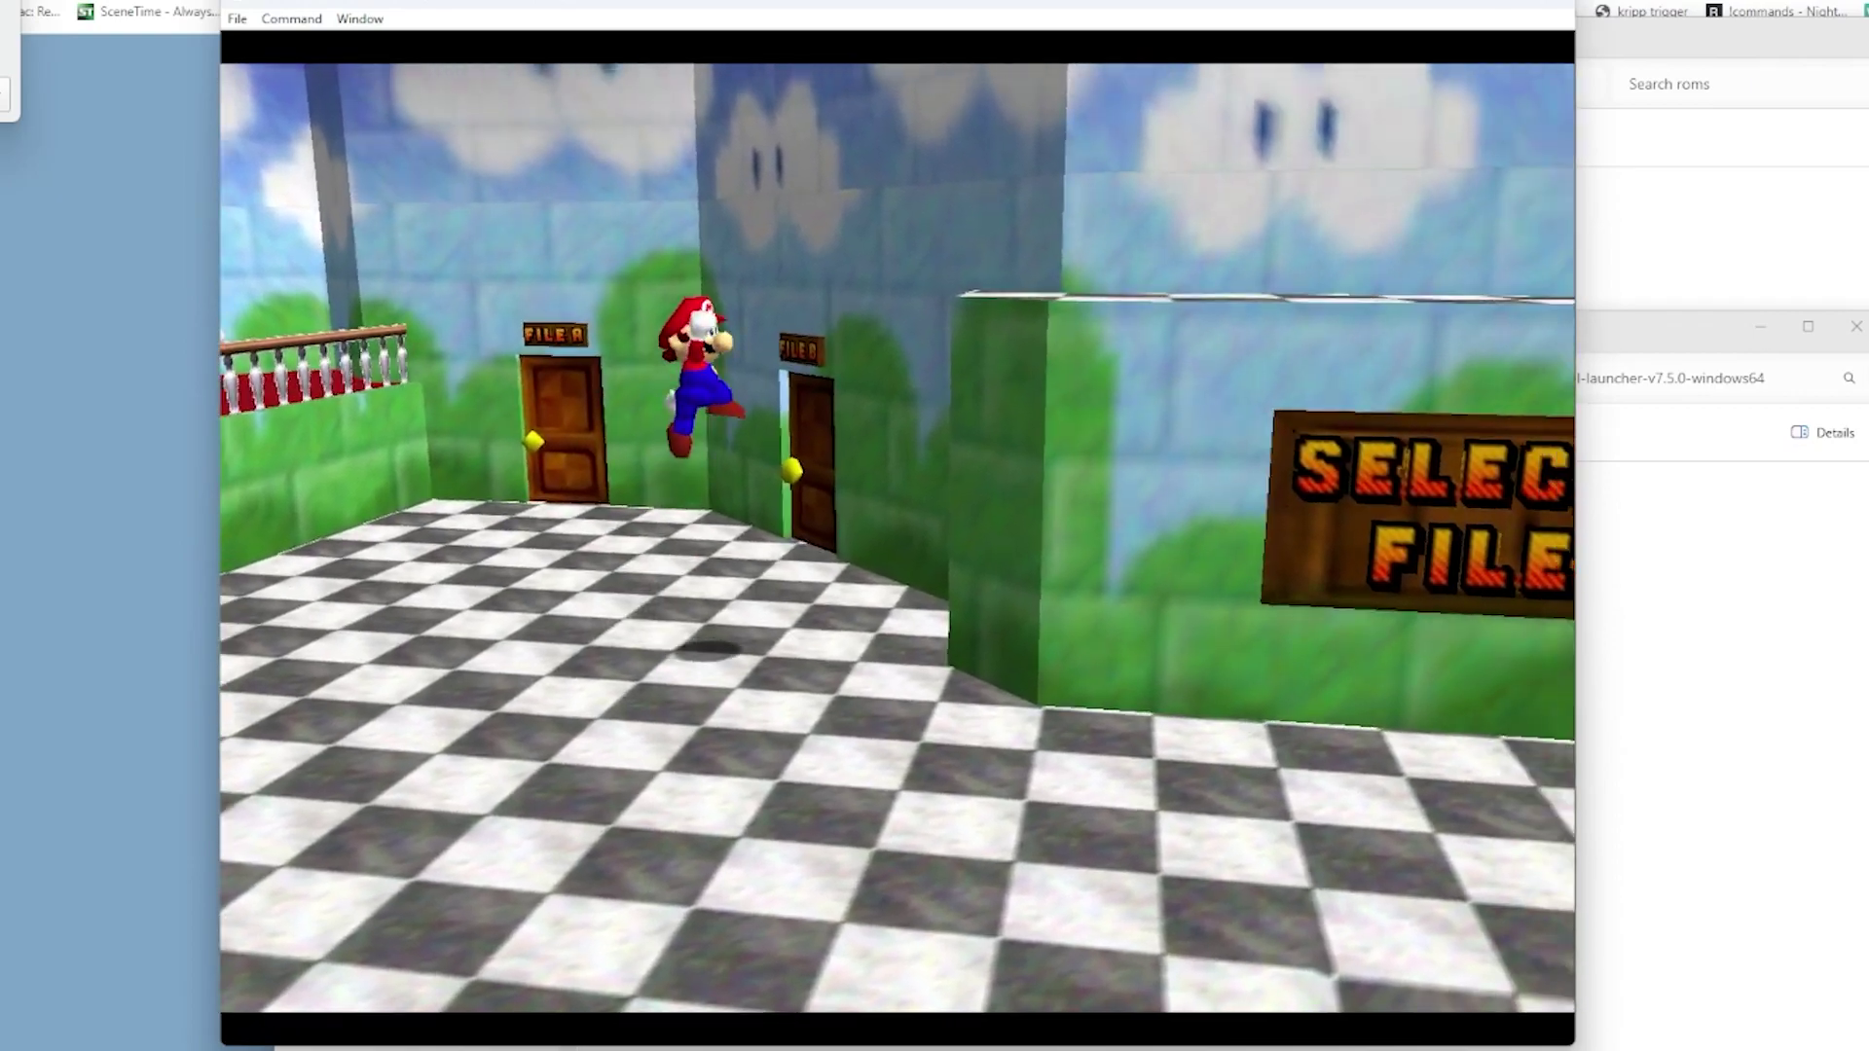
{"action": "key", "text": "Up"}
{"action": "key", "text": "x"}
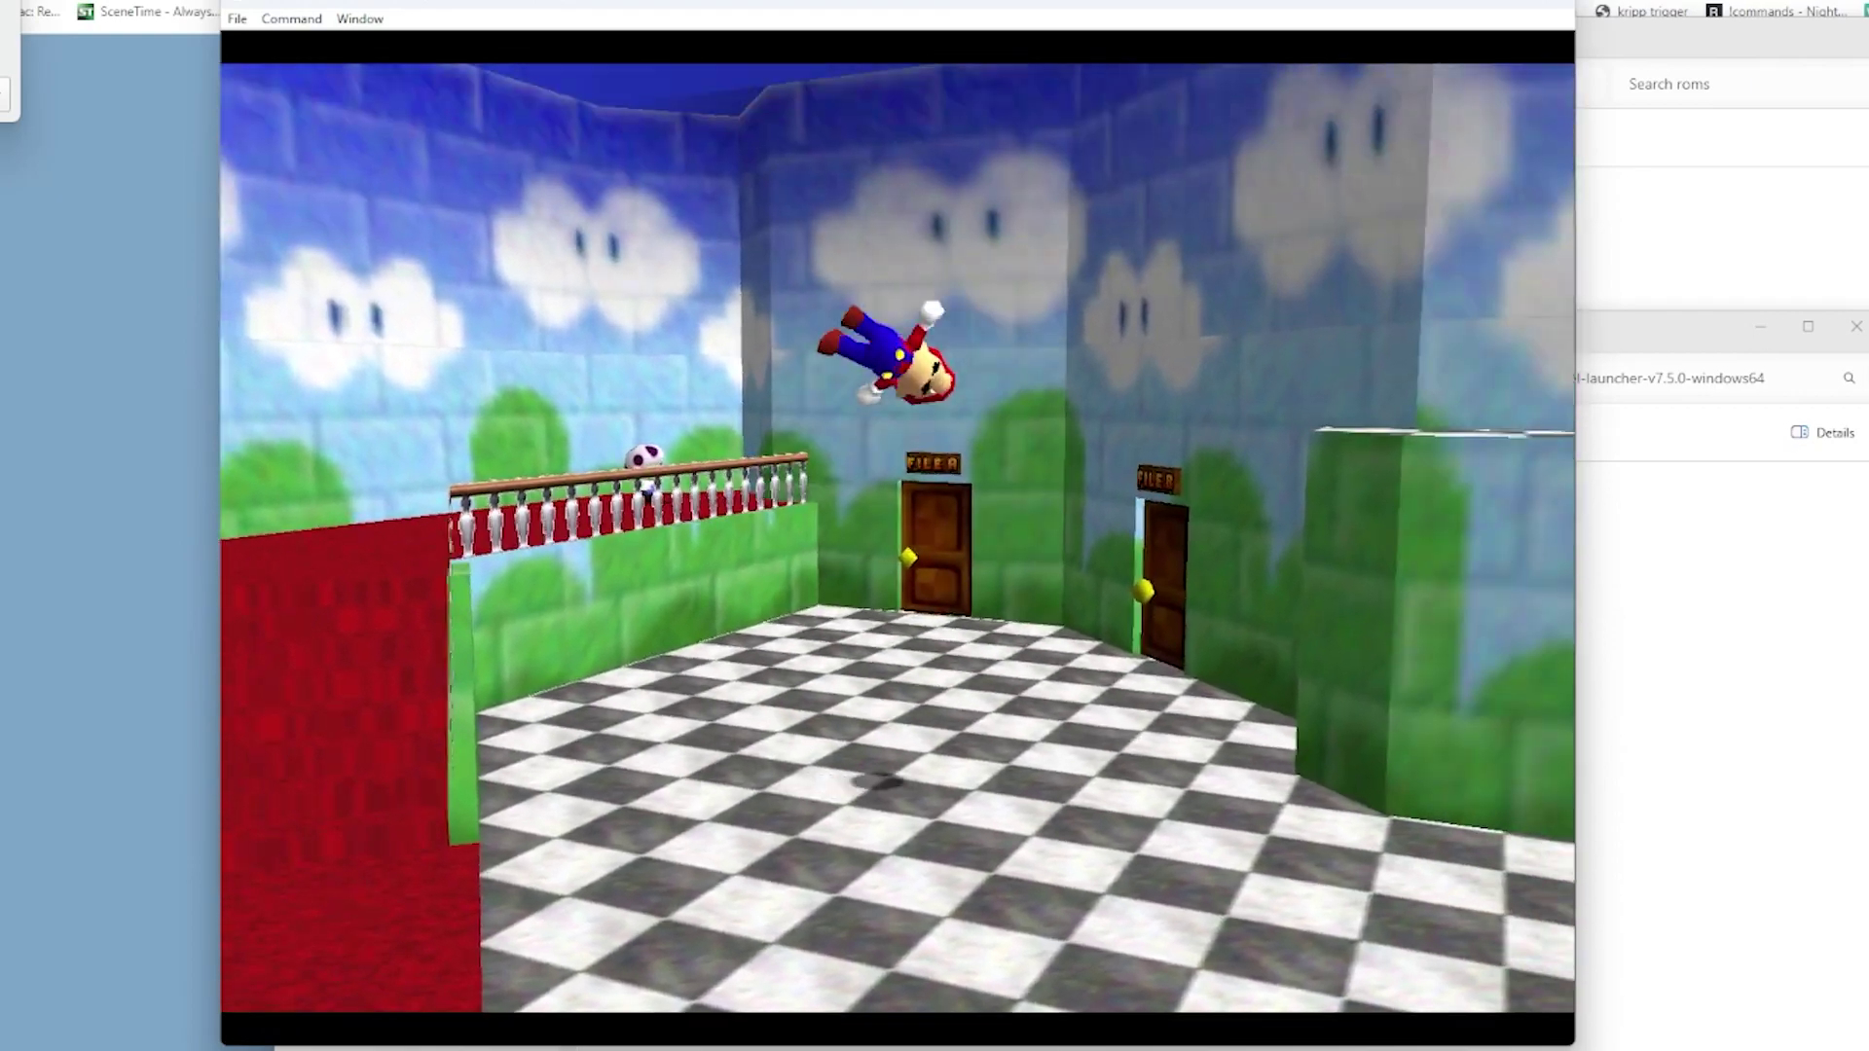
{"action": "key", "text": "Up"}
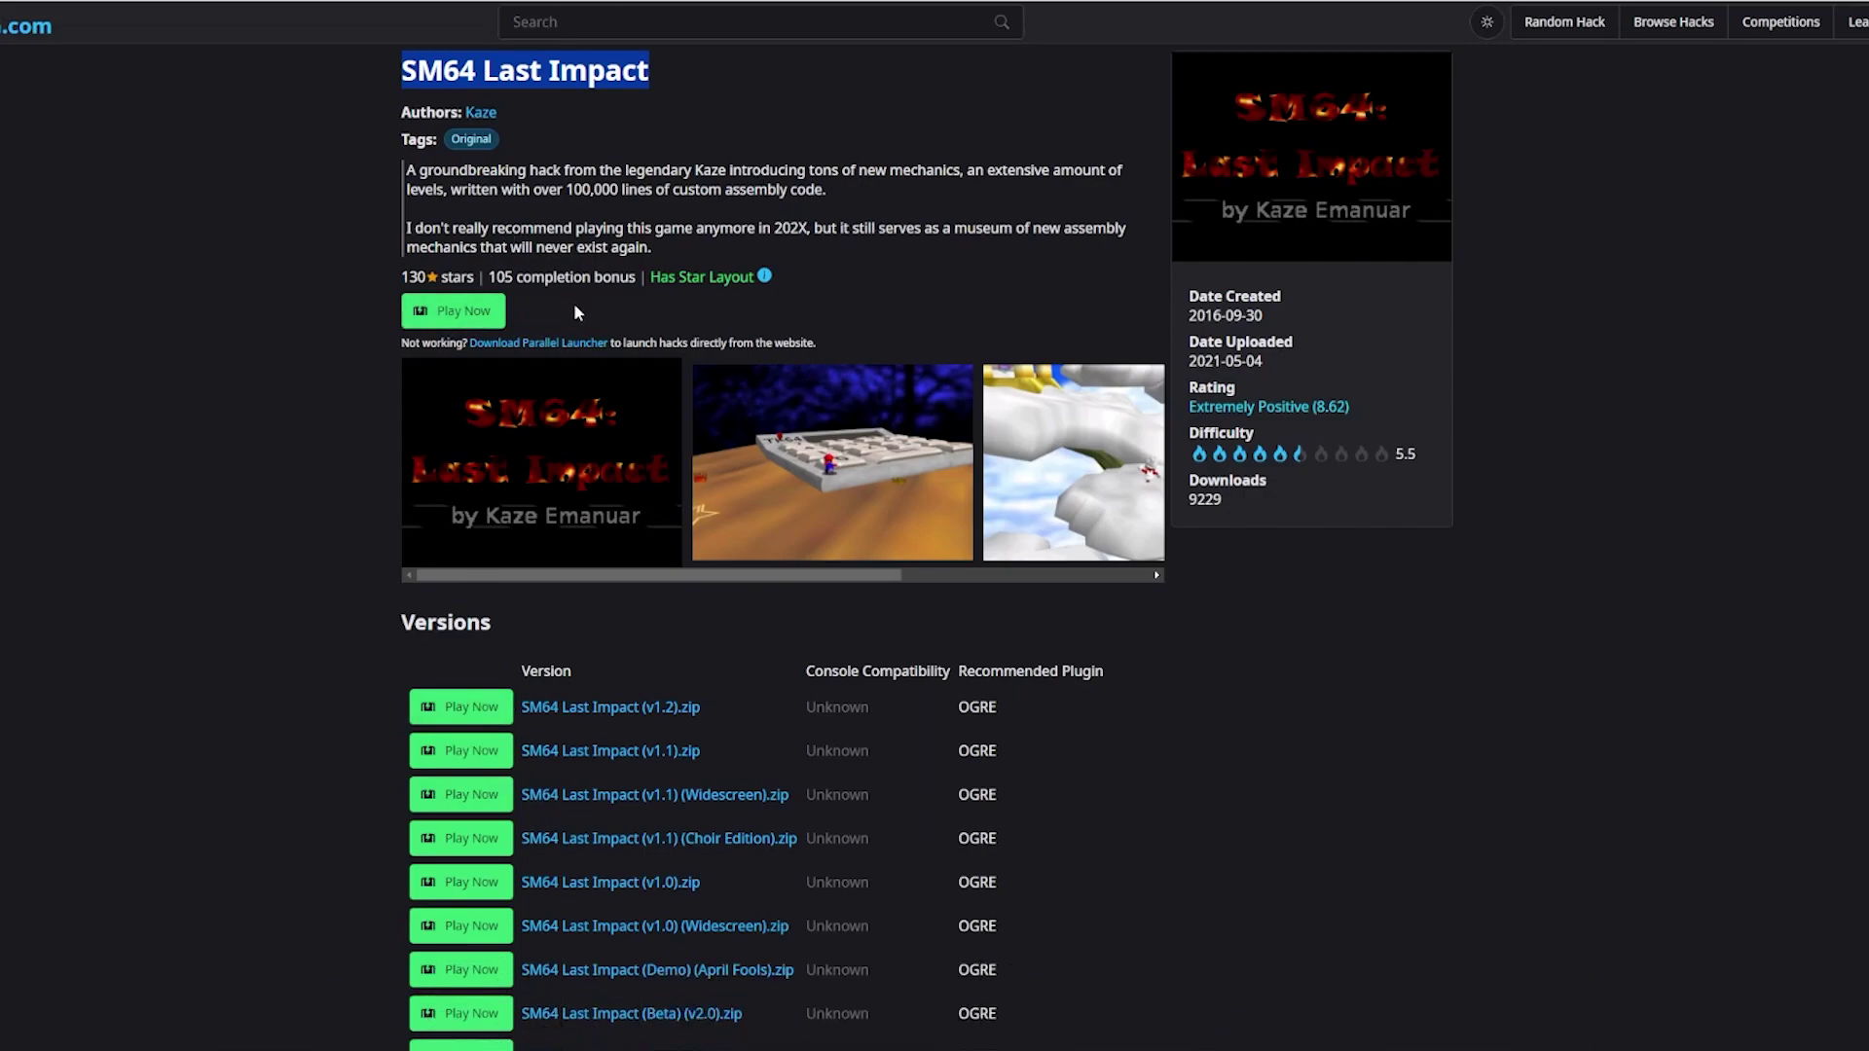
Step: Launch SM64 Last Impact from its romhacking.com page, allowing parallel-launcher.exe to open, and exit the game
{"action": "left_click", "coordinate": [457, 322]}
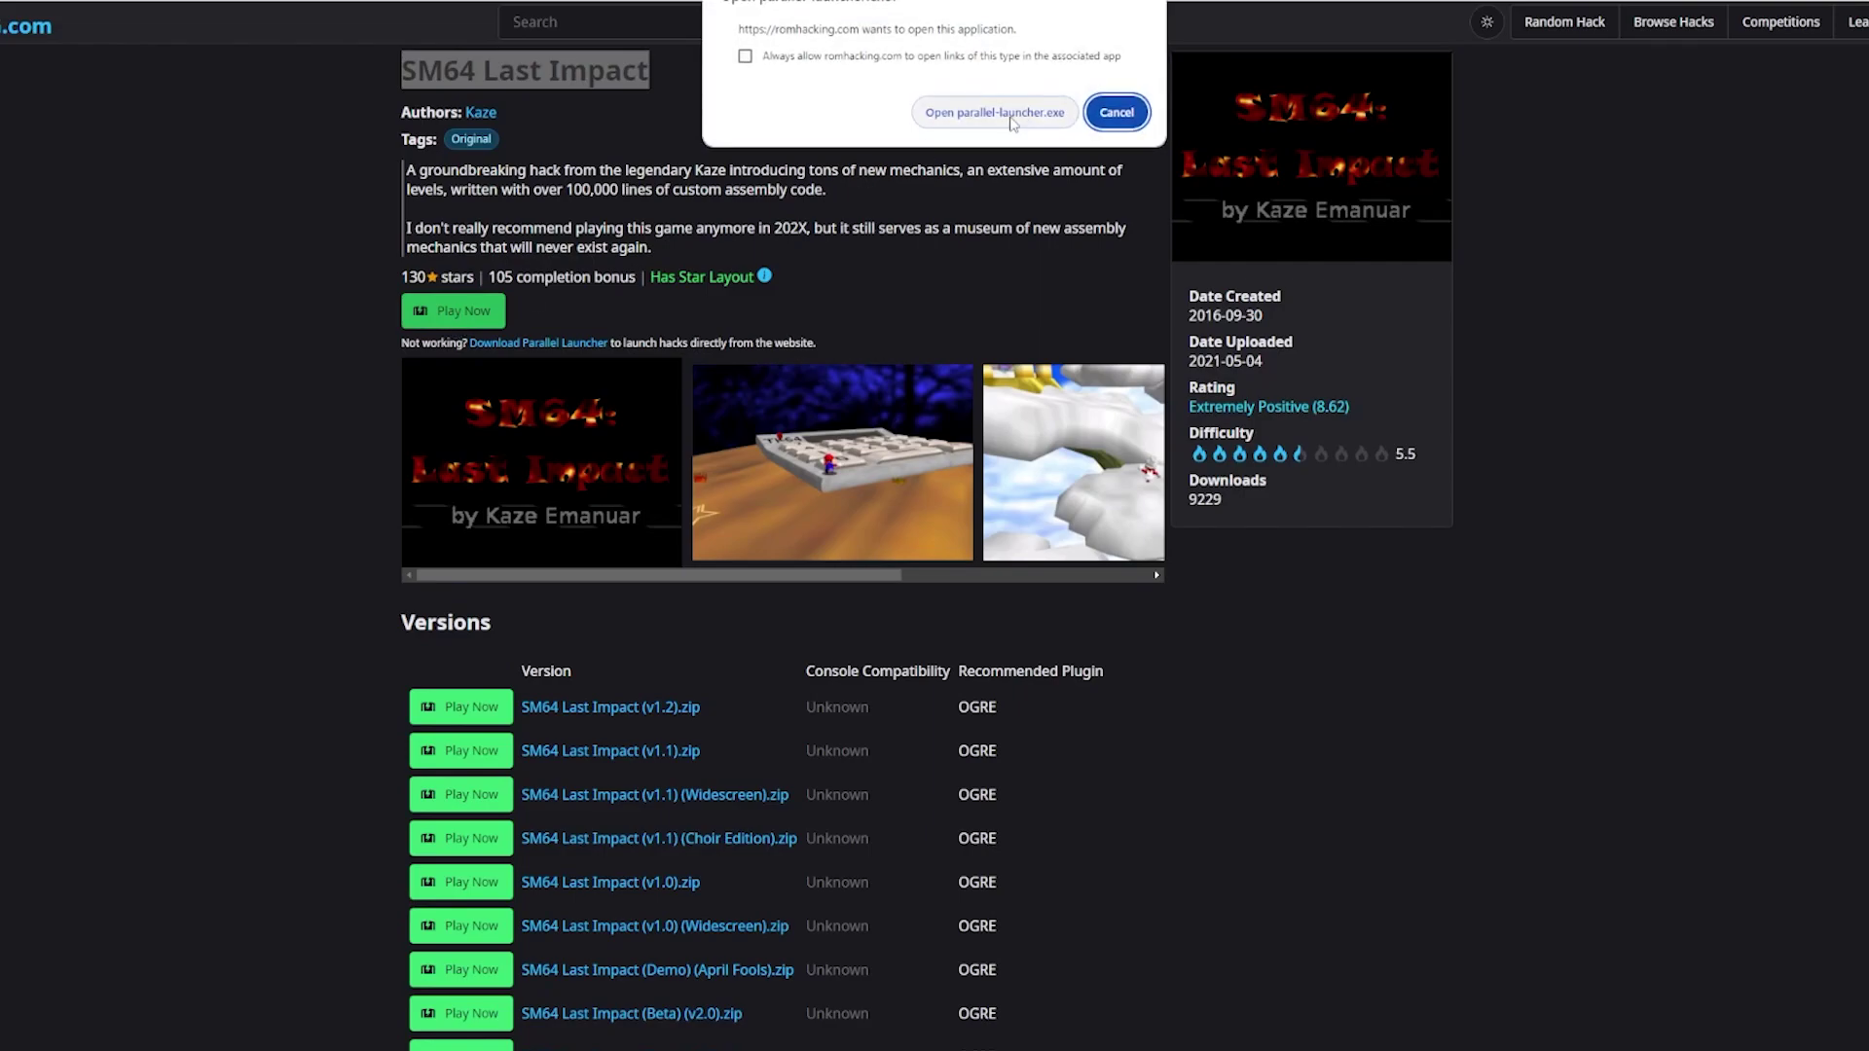
{"action": "left_click", "coordinate": [985, 116]}
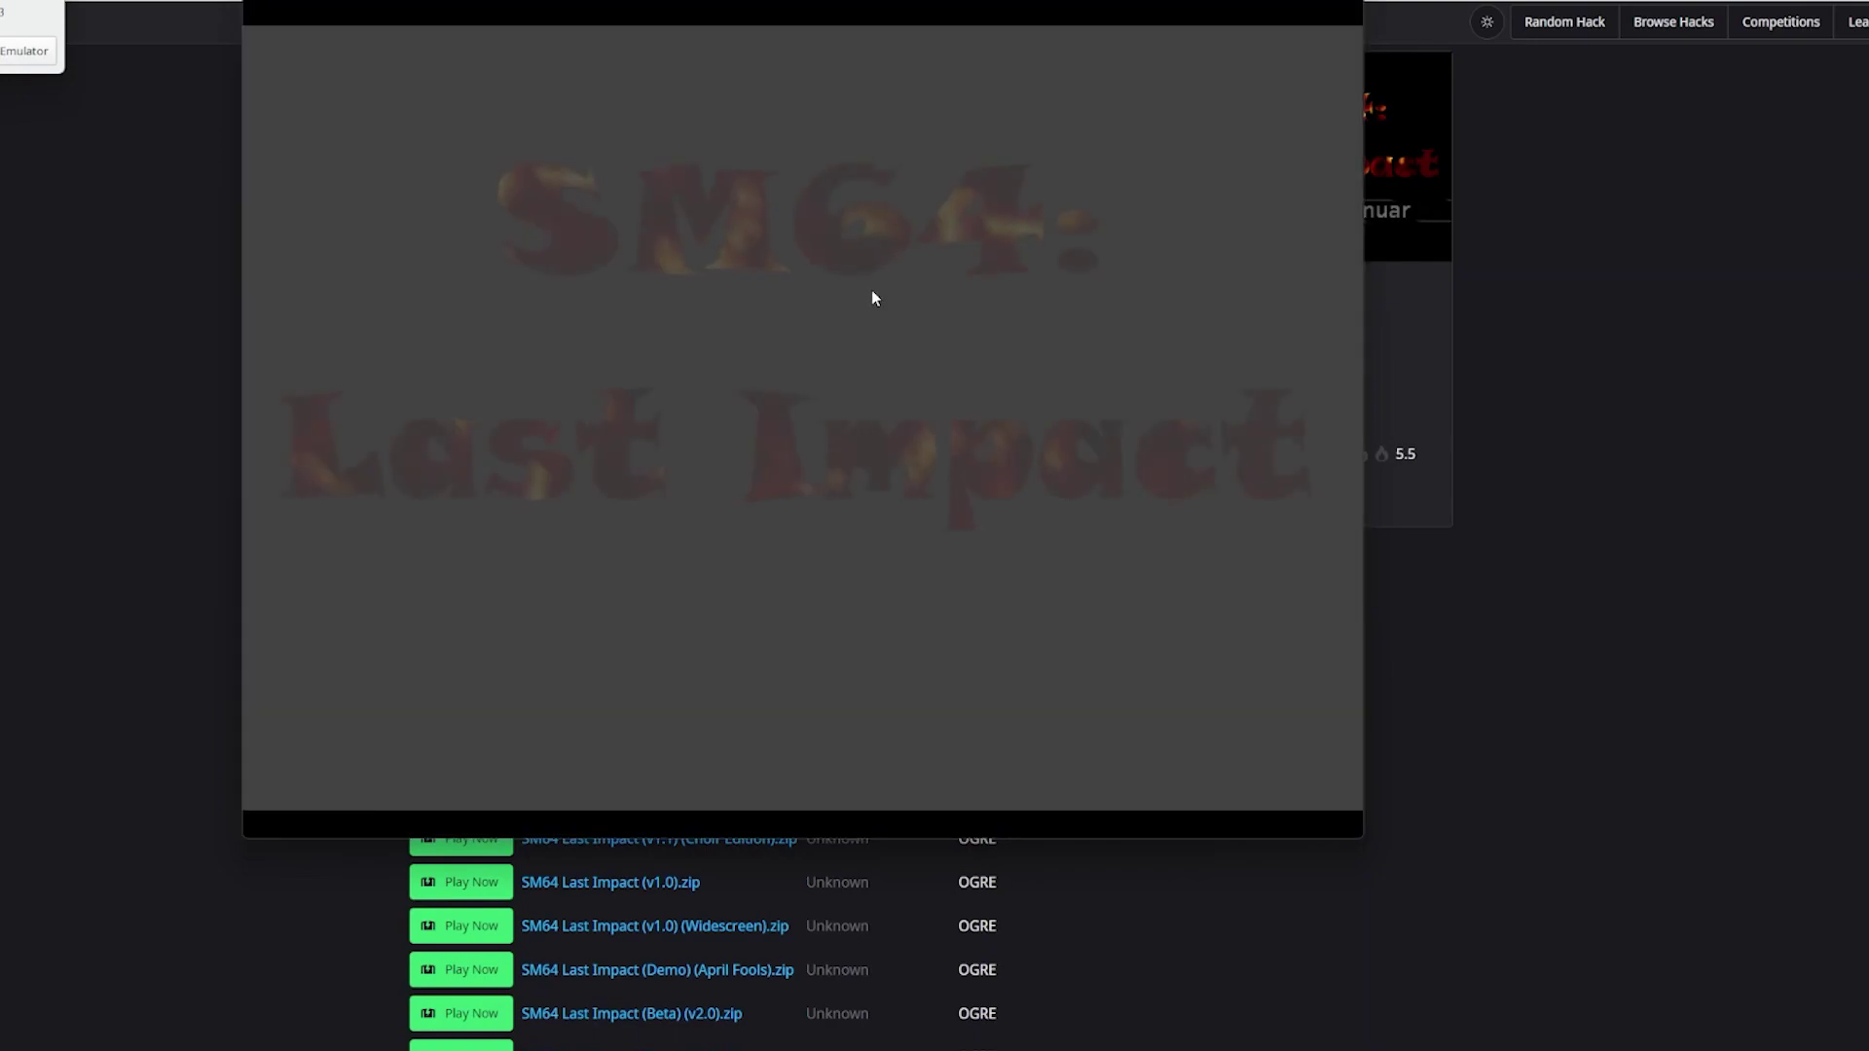
{"action": "key", "text": "Escape"}
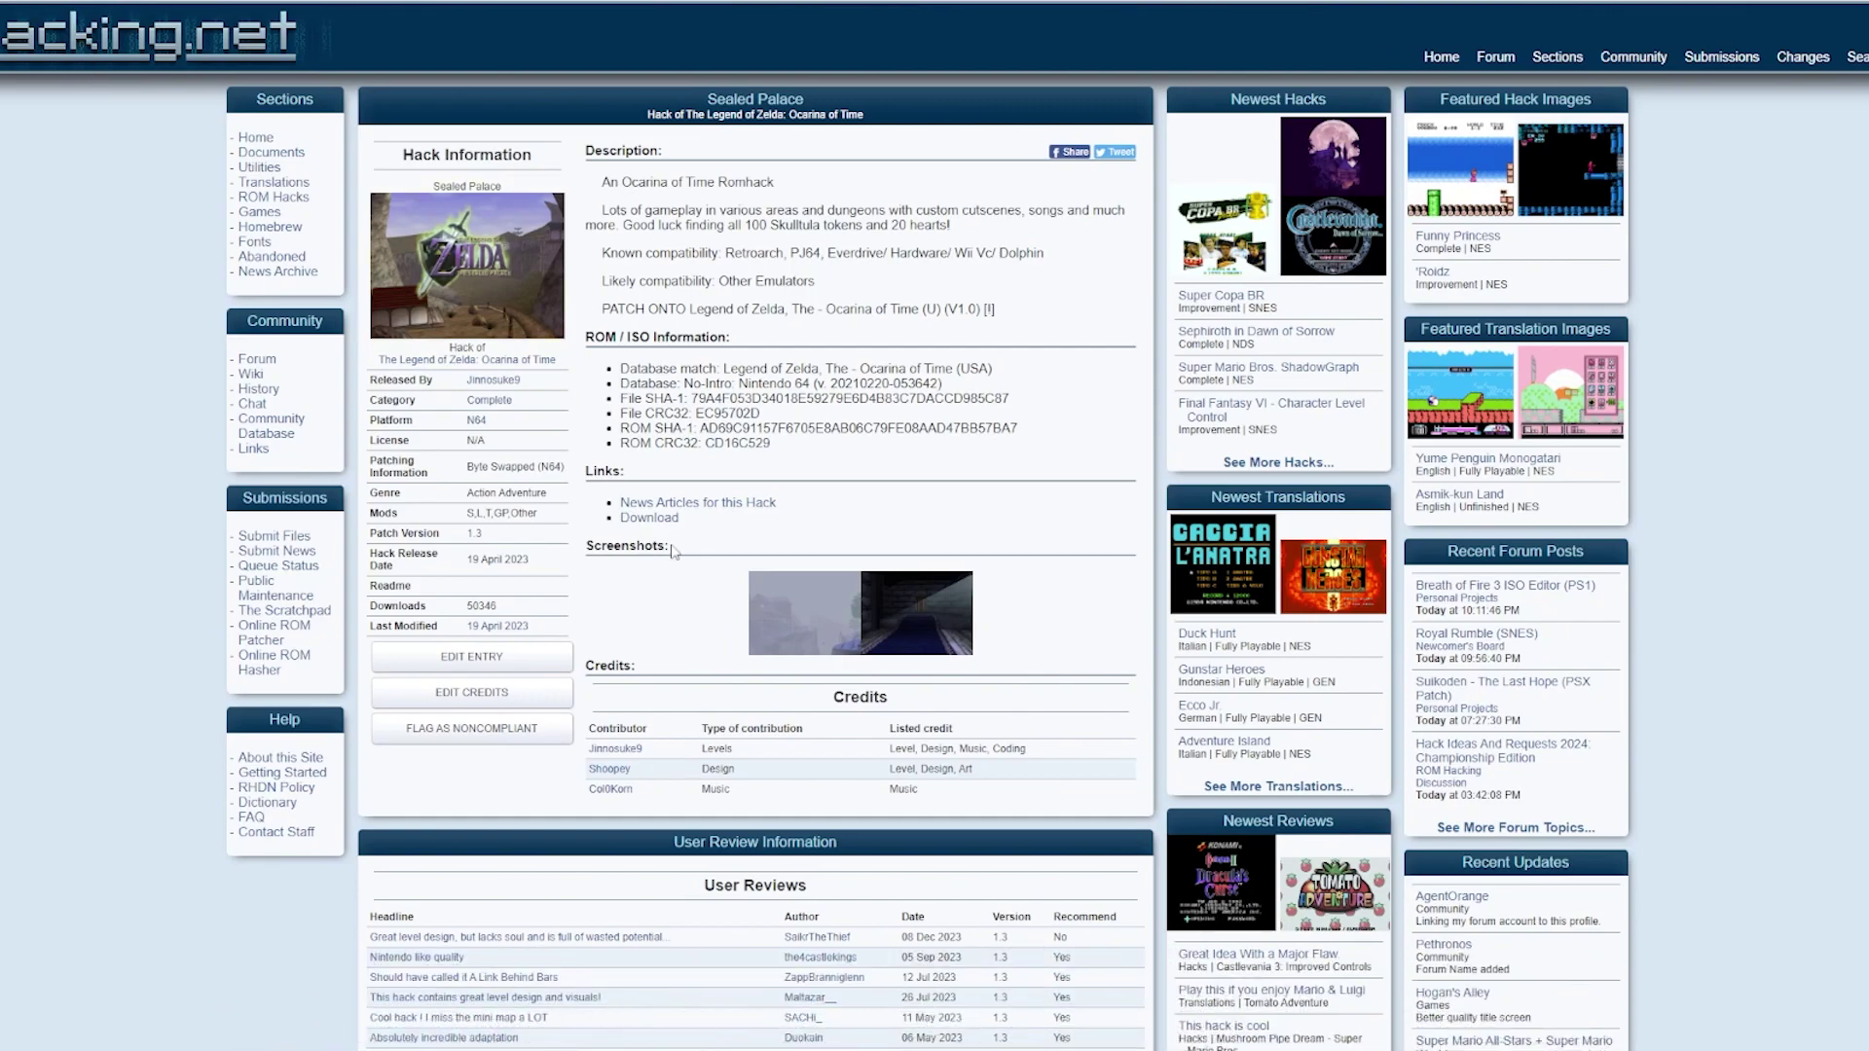
Step: Browse the ROM hacks listing on romhacking.net and the mods list on the Hylian Modding site
{"action": "left_click", "coordinate": [273, 196]}
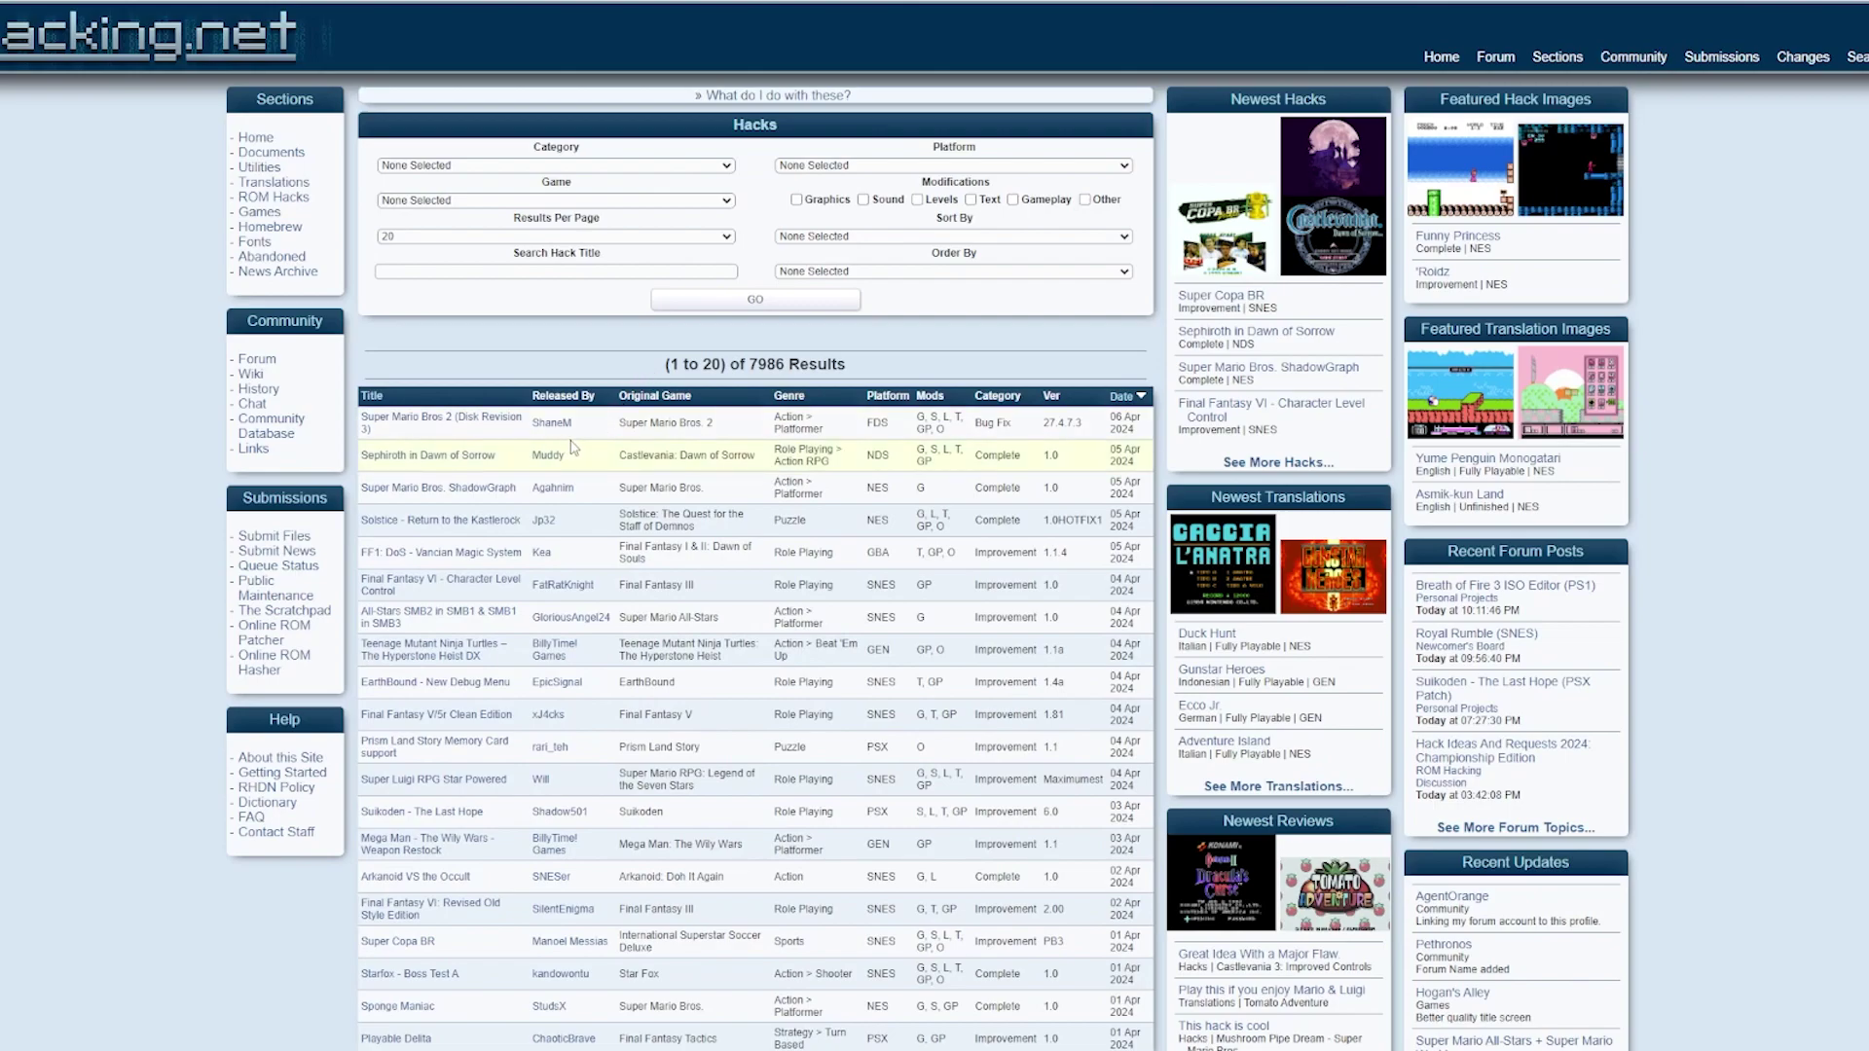
{"action": "scroll", "coordinate": [573, 448], "scroll_direction": "down", "scroll_amount": 2}
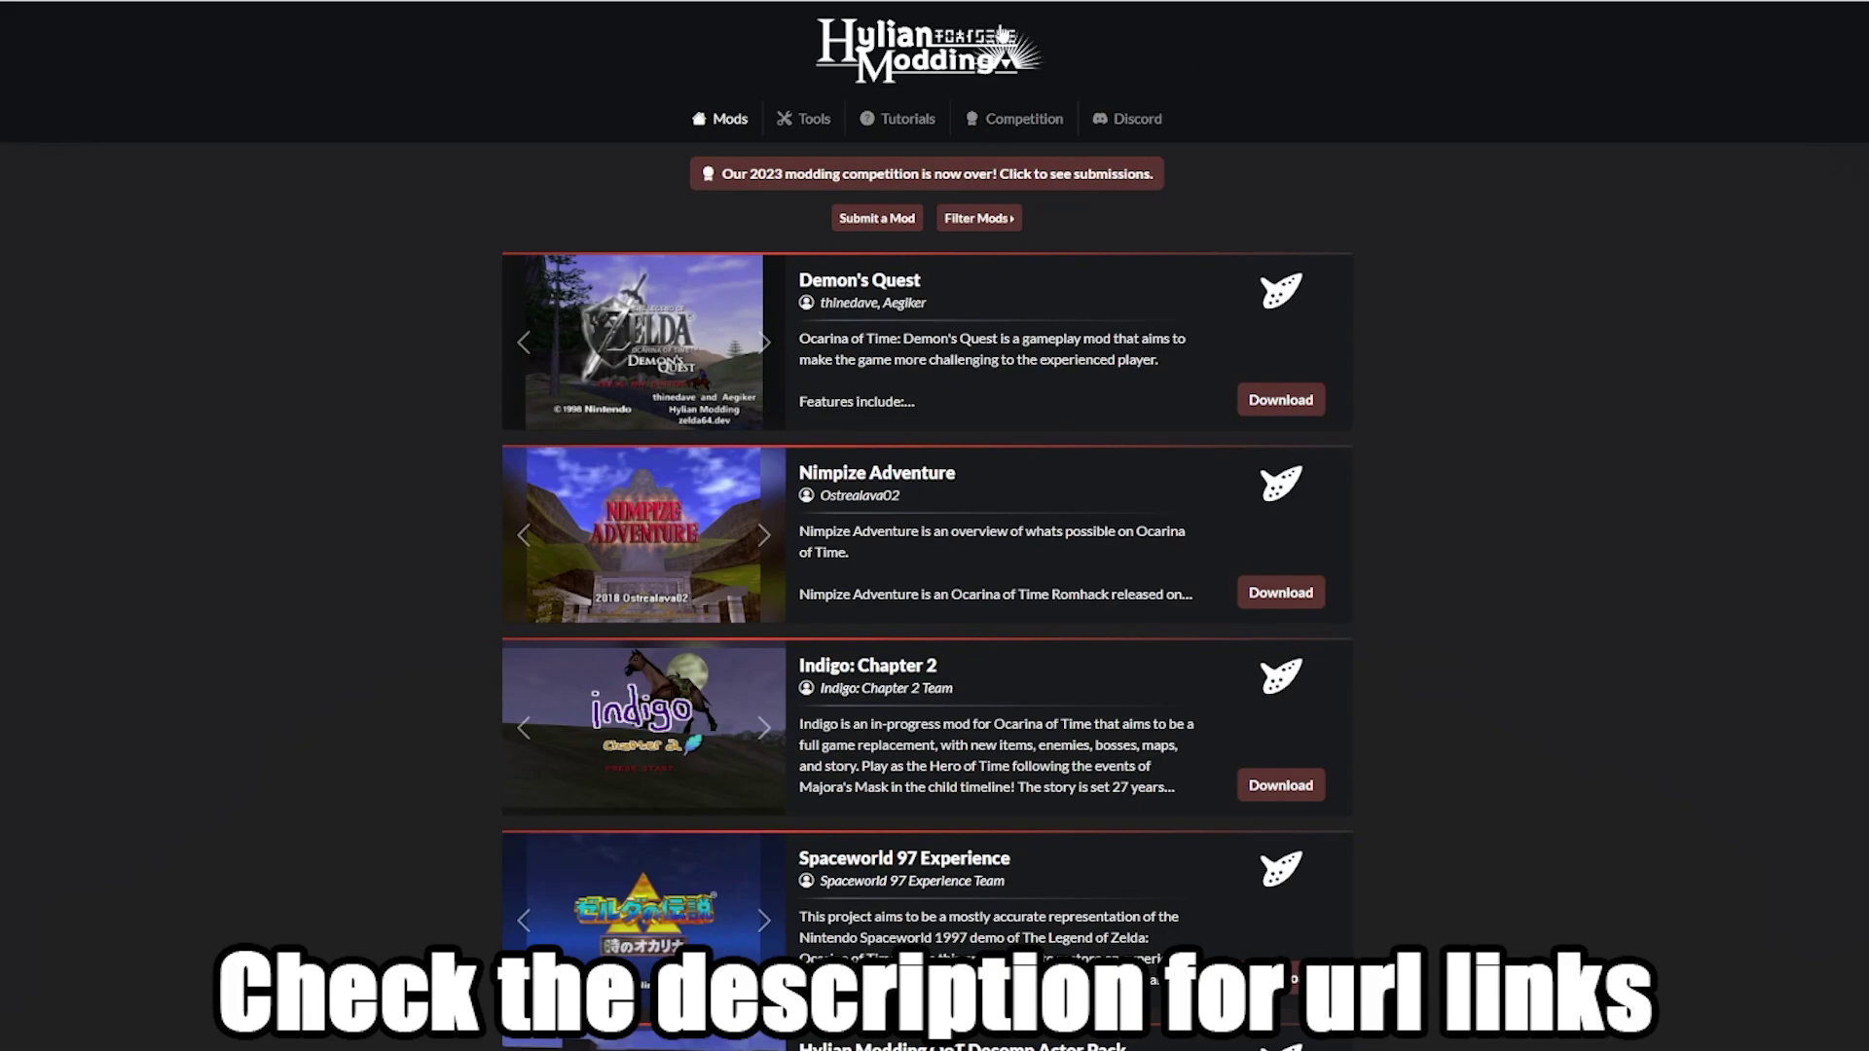
{"action": "scroll", "coordinate": [1547, 327], "scroll_direction": "down", "scroll_amount": 7}
{"action": "scroll", "coordinate": [1543, 327], "scroll_direction": "down", "scroll_amount": 1}
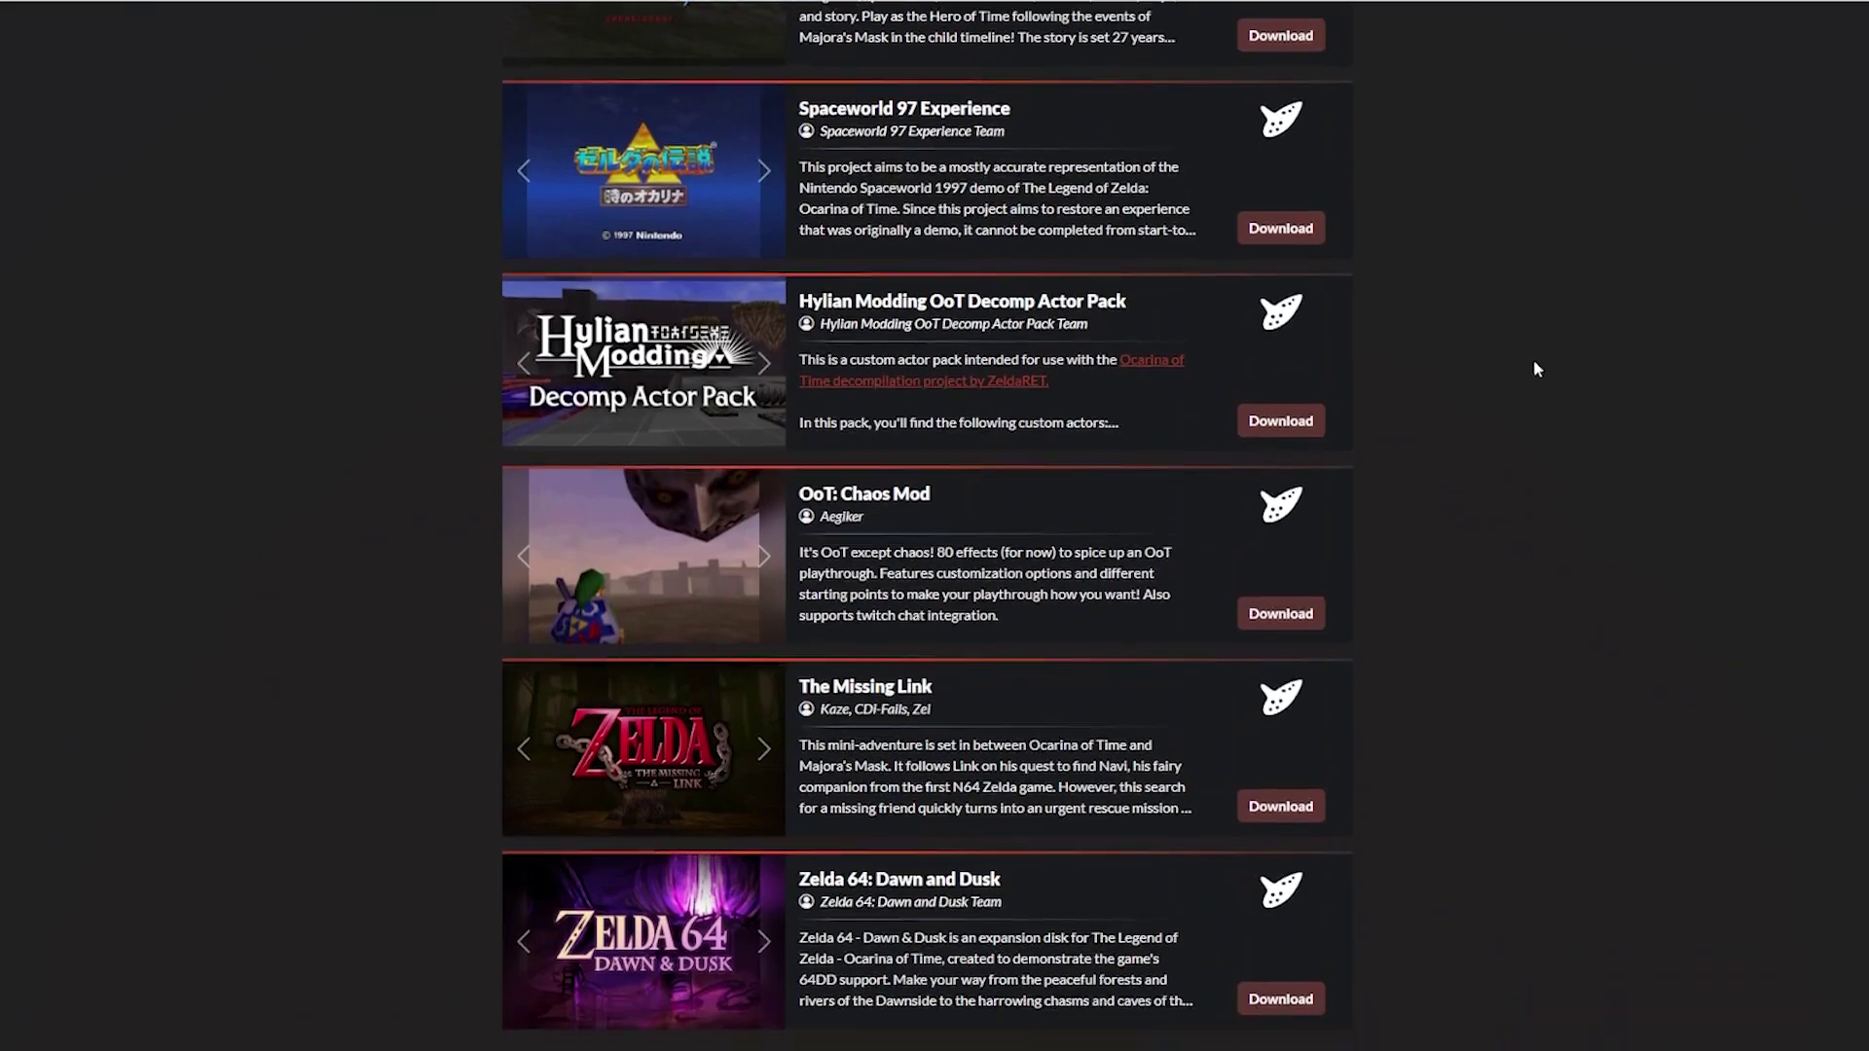
{"action": "scroll", "coordinate": [1141, 522], "scroll_direction": "up", "scroll_amount": 8}
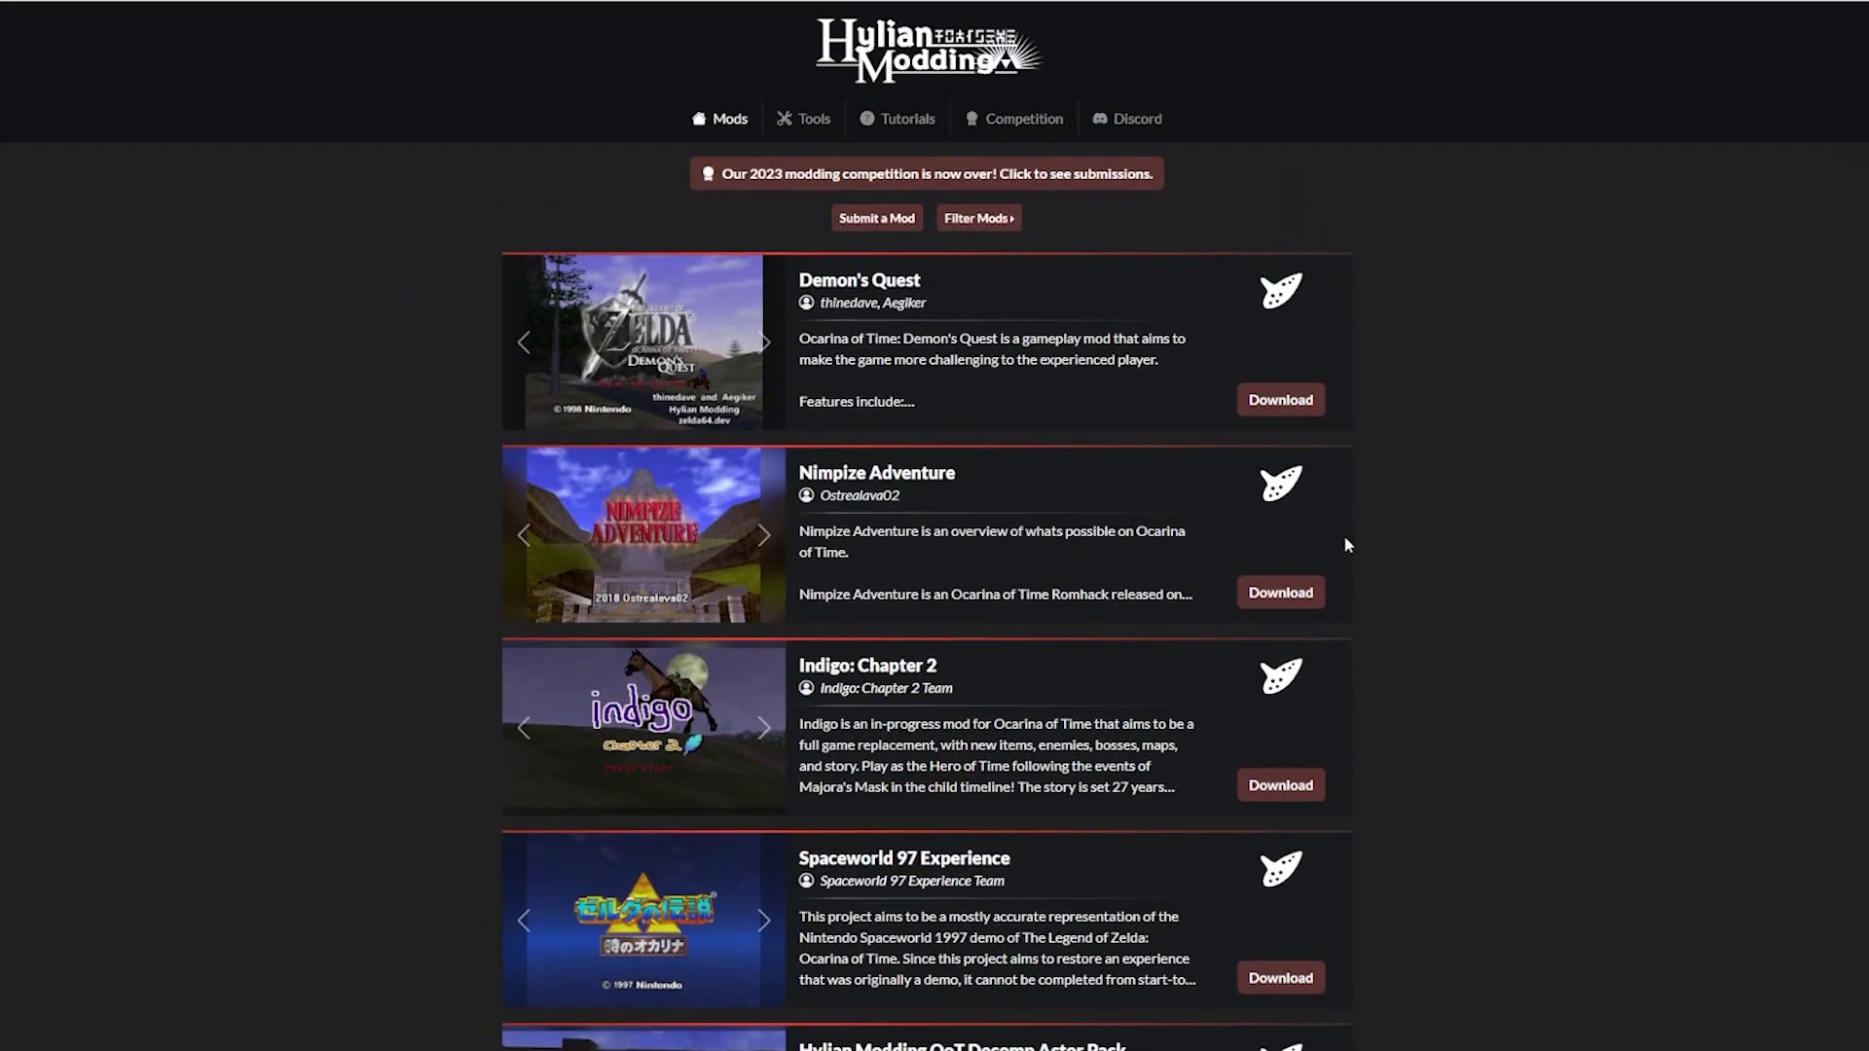
Step: Switch to Parallel Launcher and choose the Mupen64plus-next emulator core for SM64 Last Impact V1.2
{"action": "key", "text": "alt+Tab"}
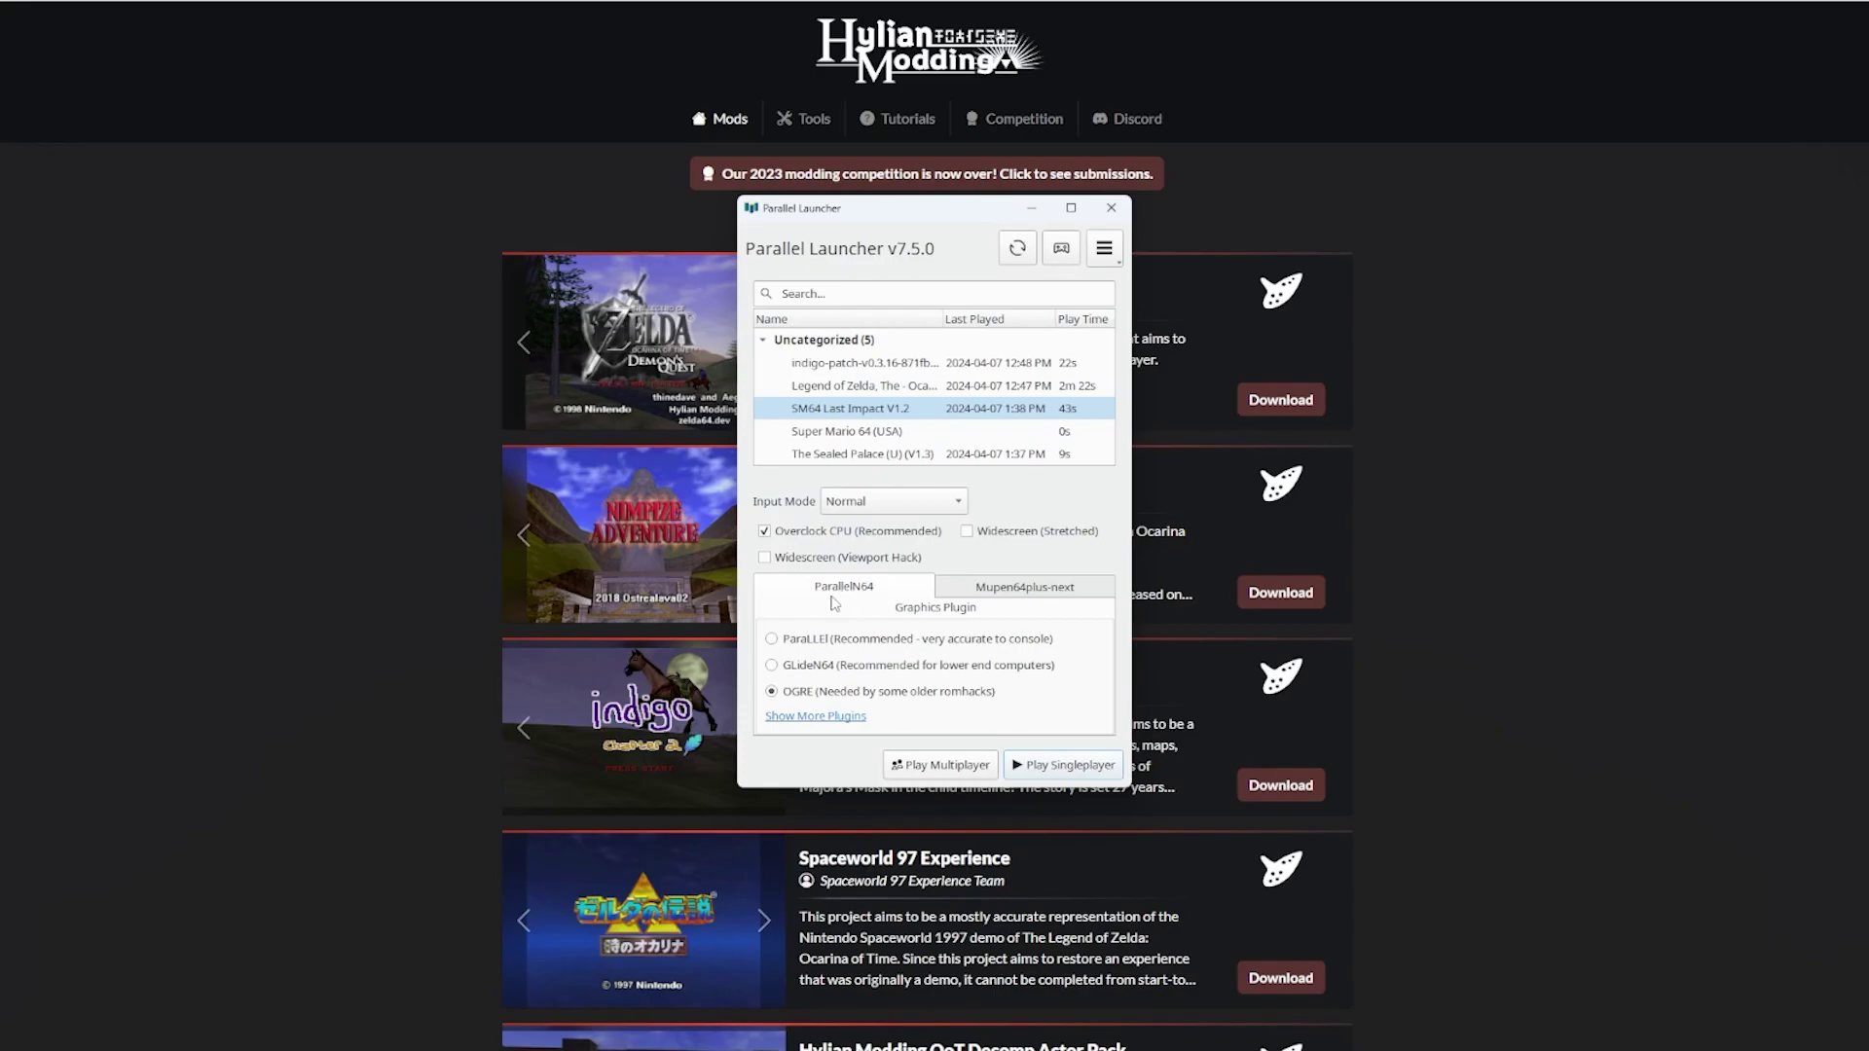
{"action": "left_click", "coordinate": [986, 590]}
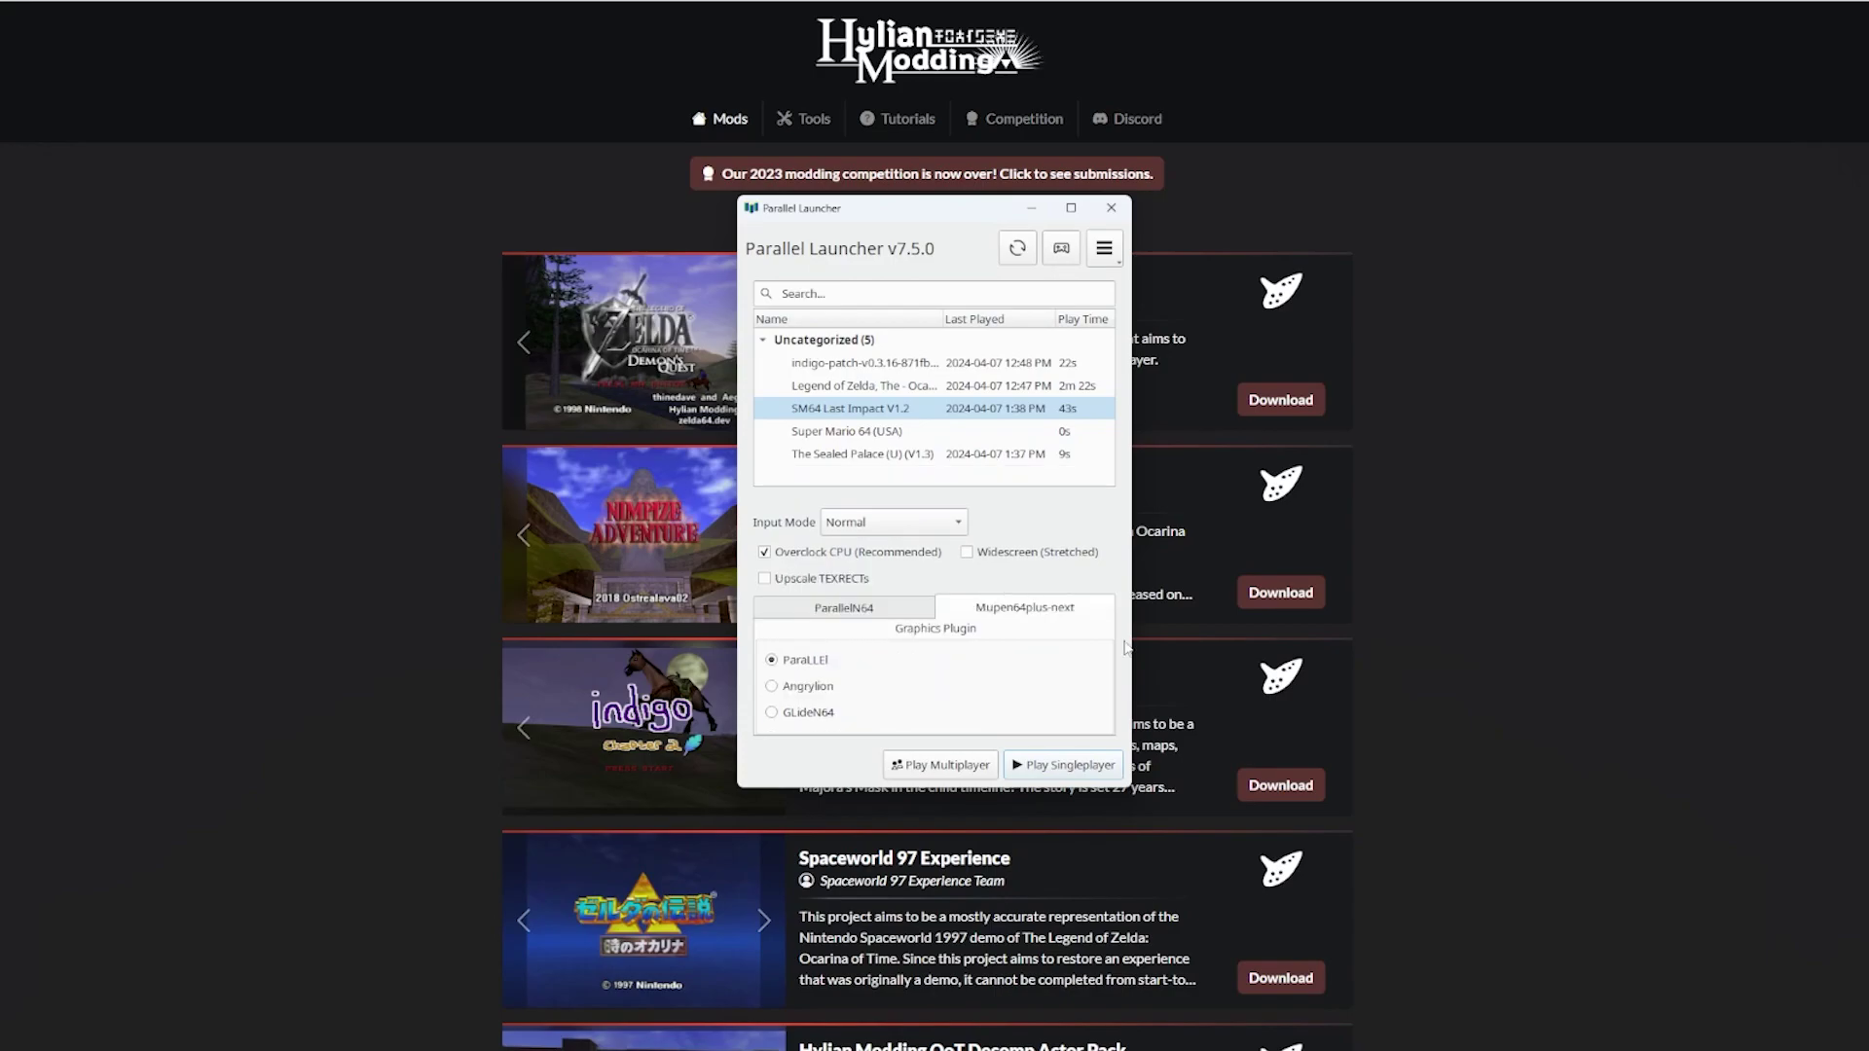